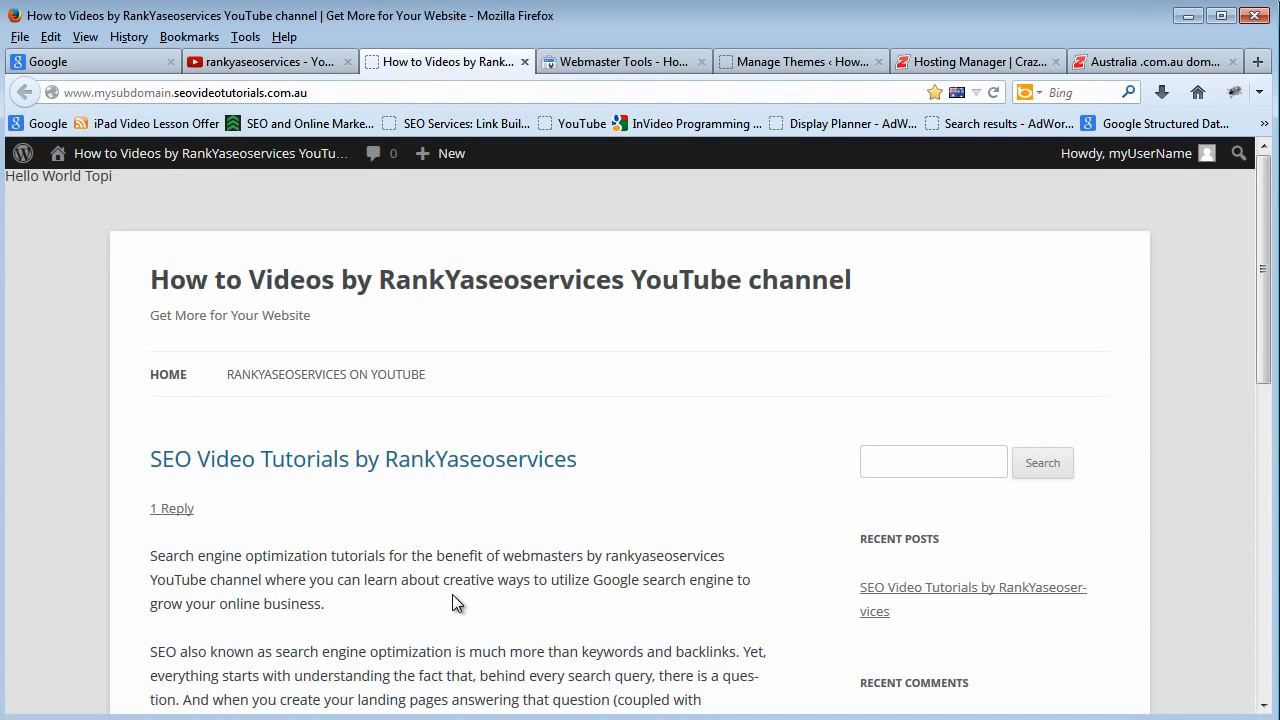
{"action": "left_click", "coordinate": [171, 92]}
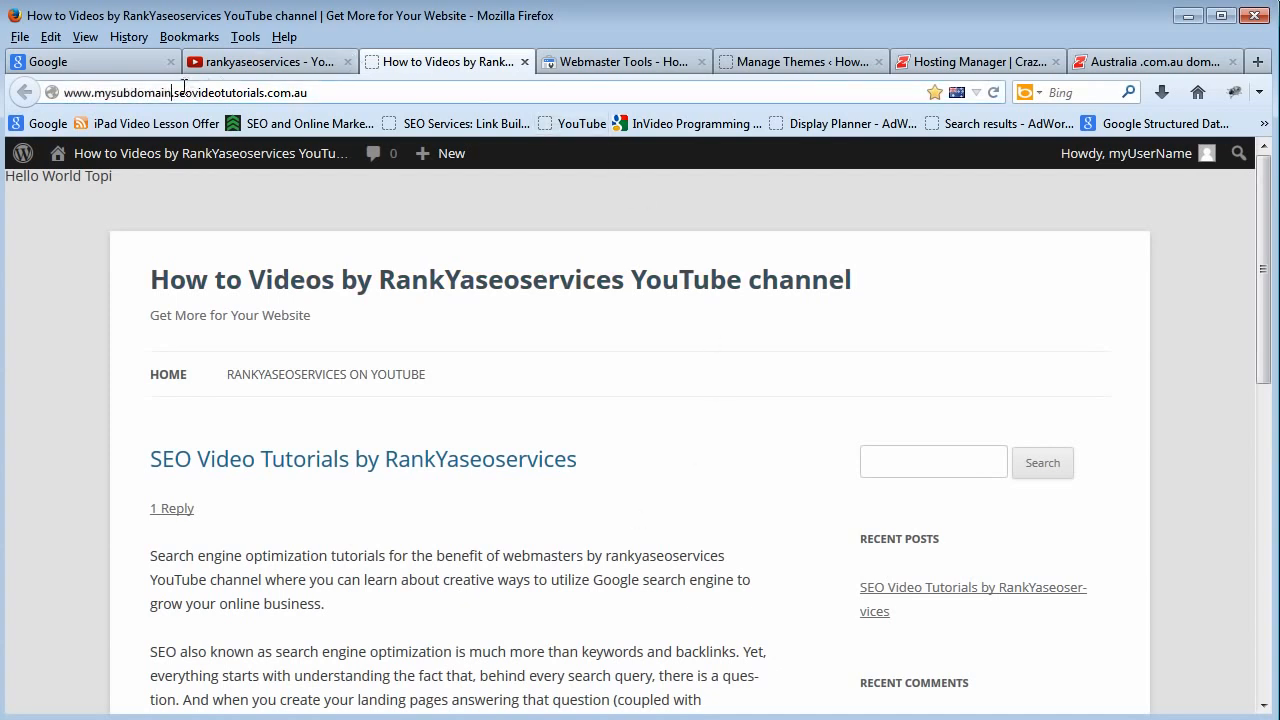
{"action": "type", "text": "."}
{"action": "key", "text": "ctrl+a"}
{"action": "right_click", "coordinate": [170, 93]}
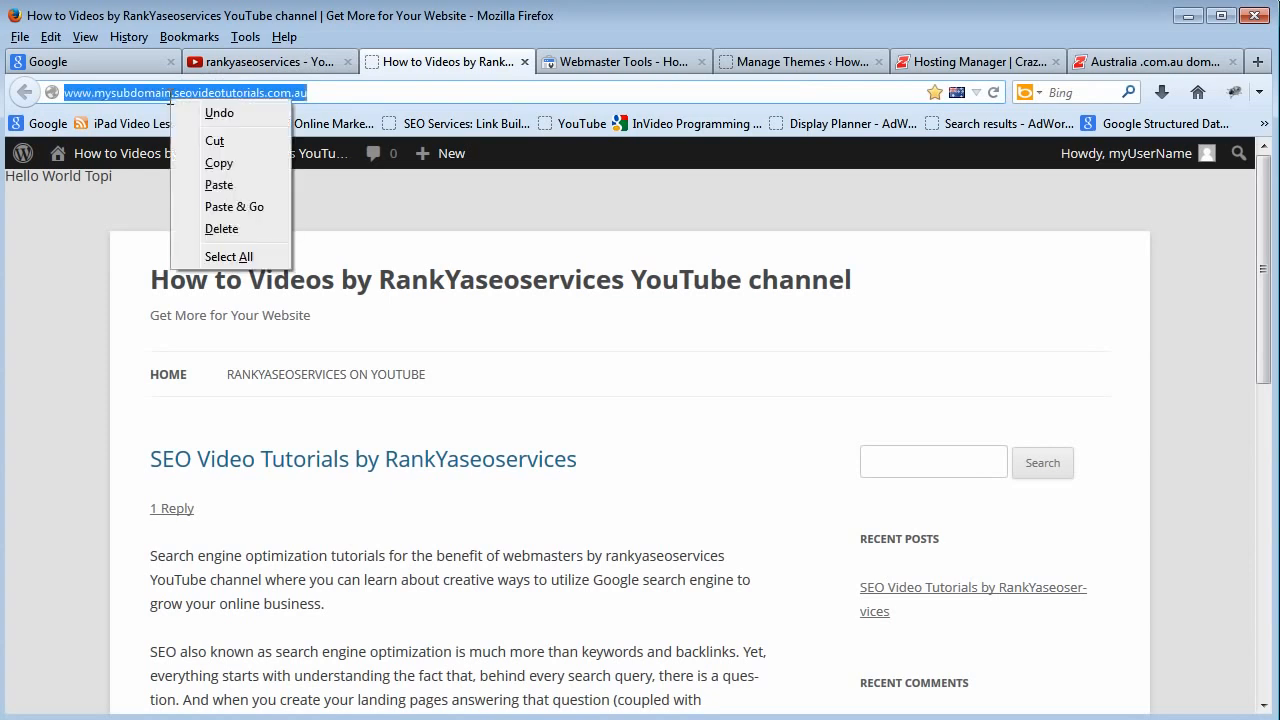
{"action": "left_click", "coordinate": [211, 165]}
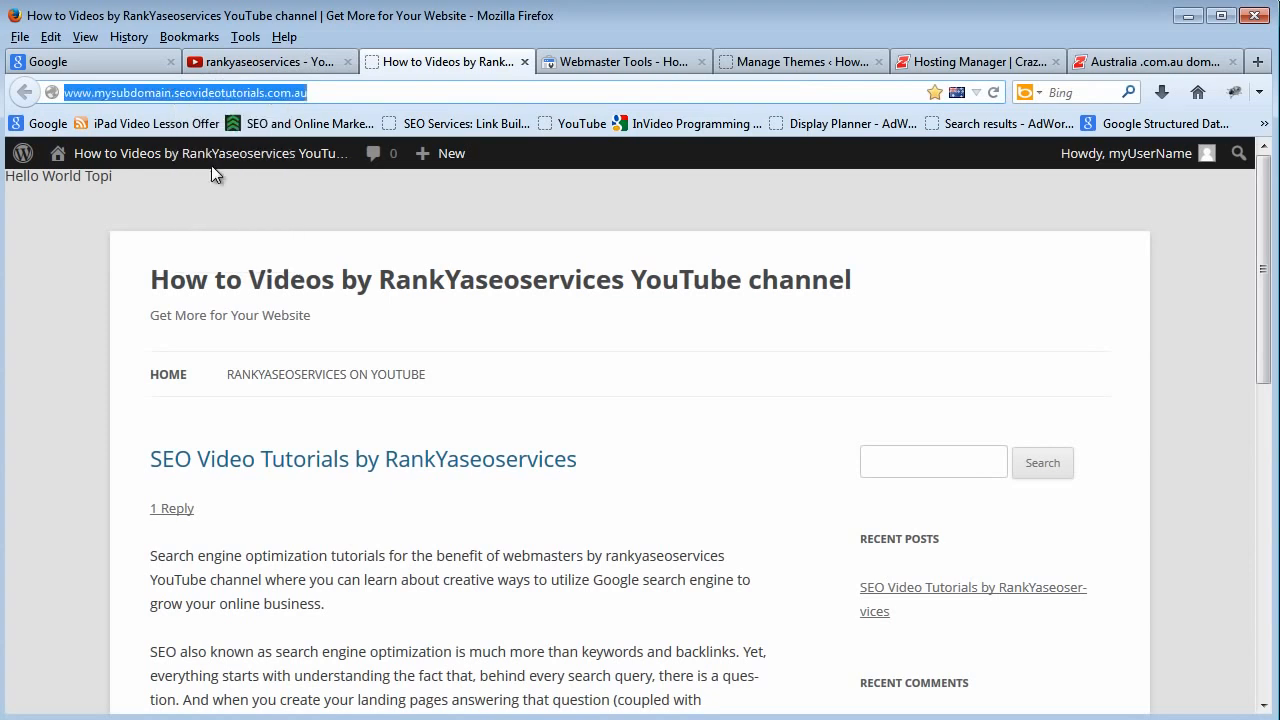
{"action": "left_click", "coordinate": [526, 547]}
{"action": "left_click", "coordinate": [191, 95]}
{"action": "right_click", "coordinate": [190, 95]}
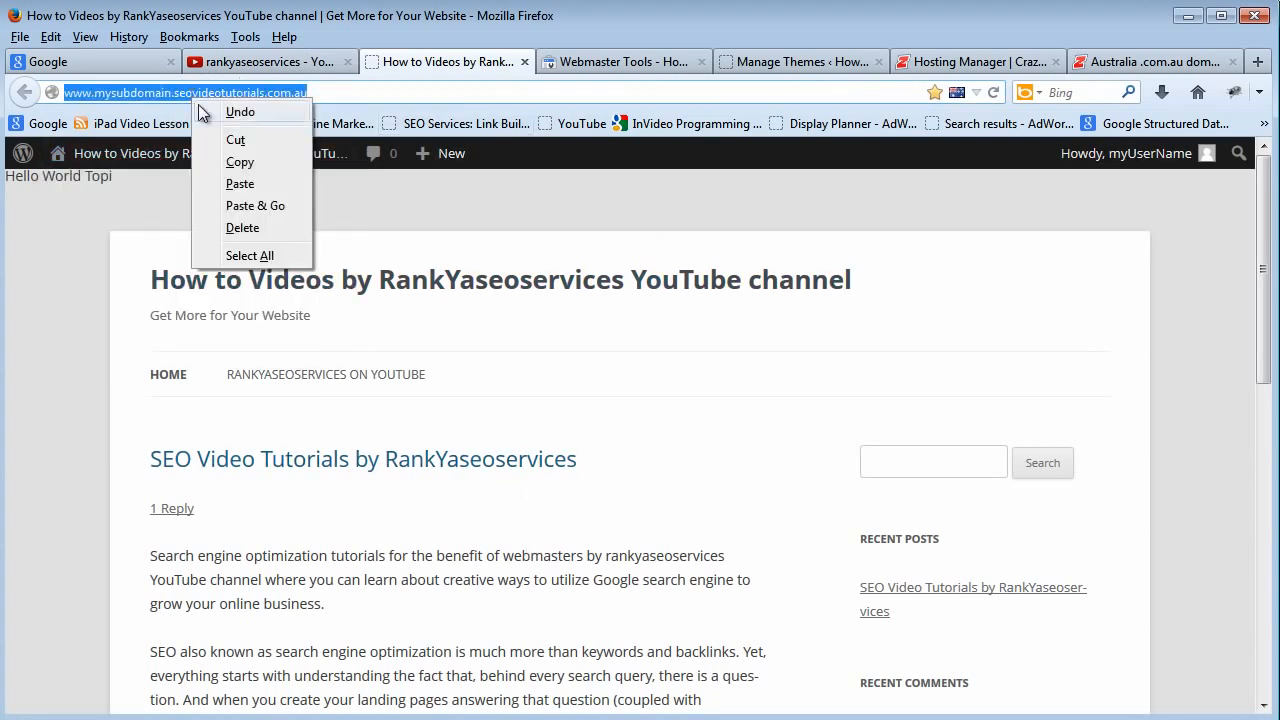
{"action": "left_click", "coordinate": [232, 163]}
{"action": "left_click", "coordinate": [605, 528]}
{"action": "left_click", "coordinate": [596, 61]}
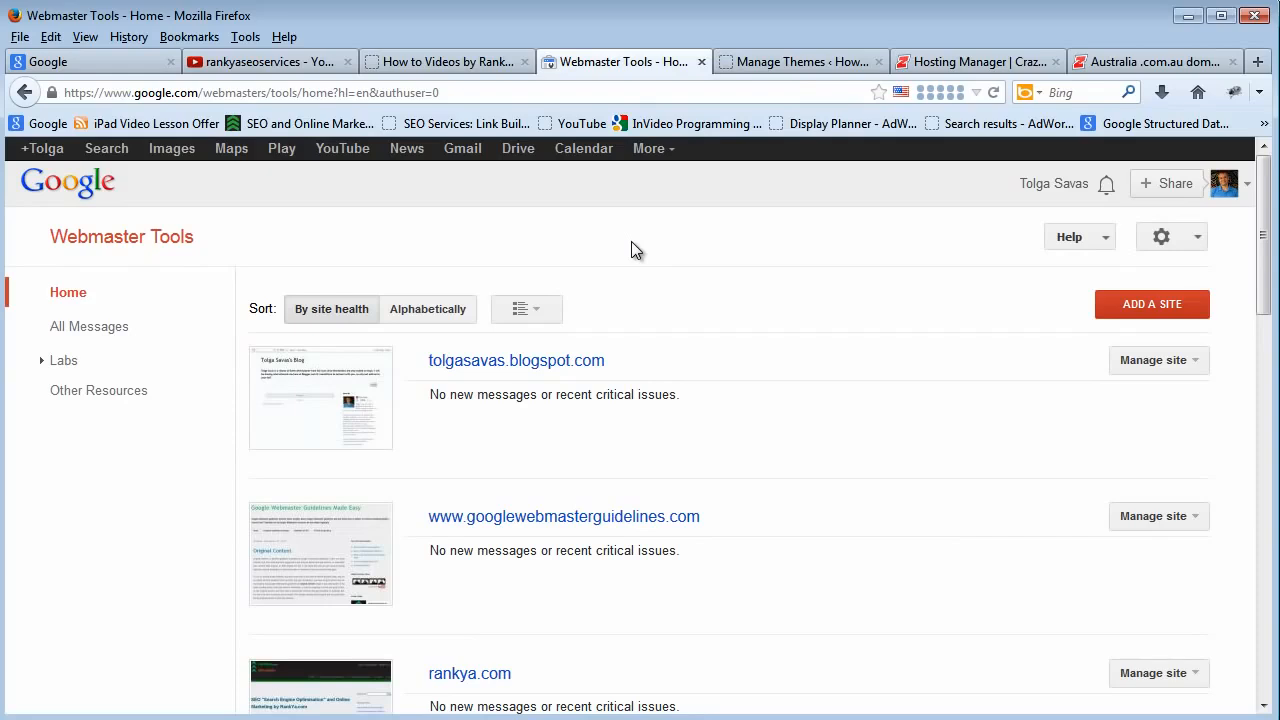
{"action": "left_click", "coordinate": [1140, 310]}
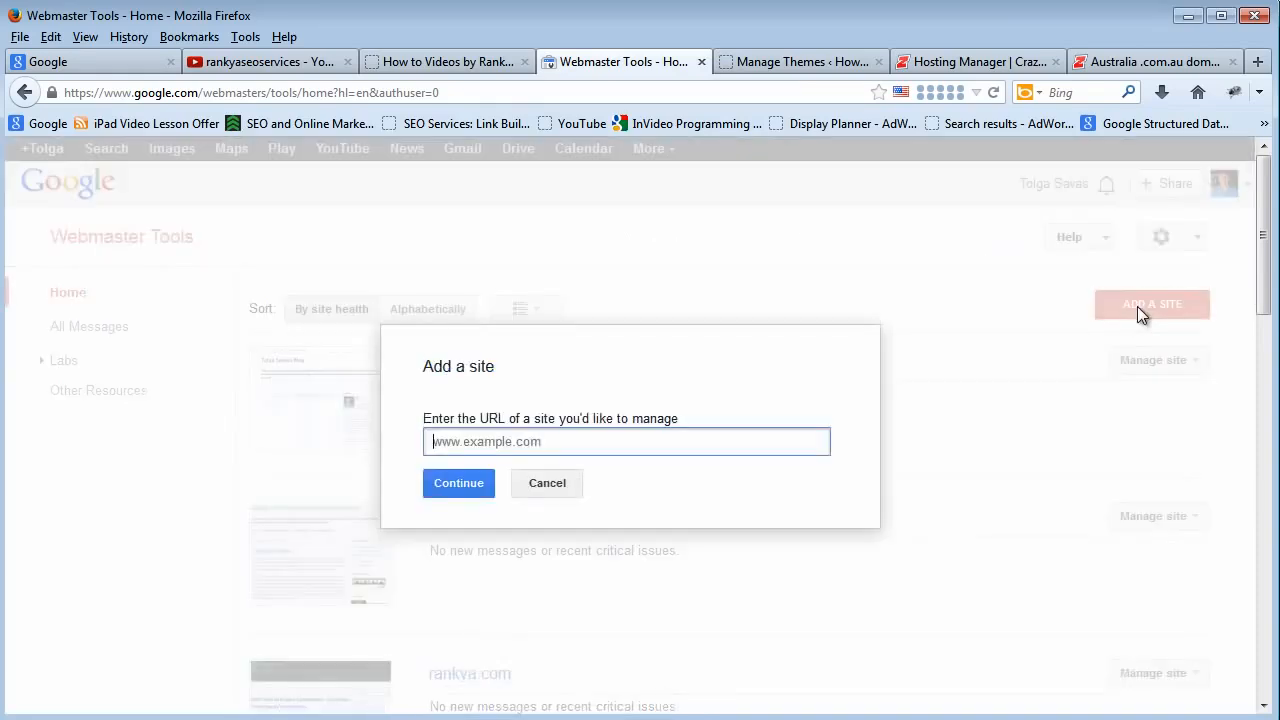
{"action": "right_click", "coordinate": [462, 447]}
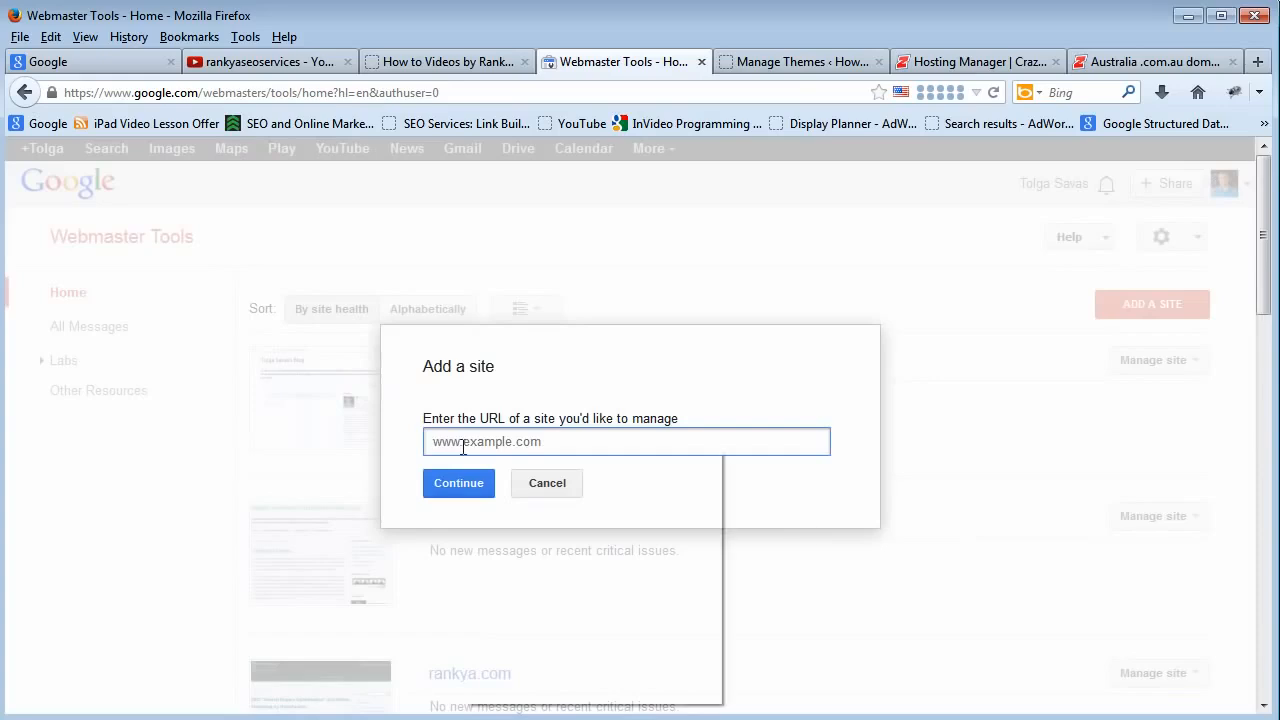
{"action": "left_click", "coordinate": [515, 531]}
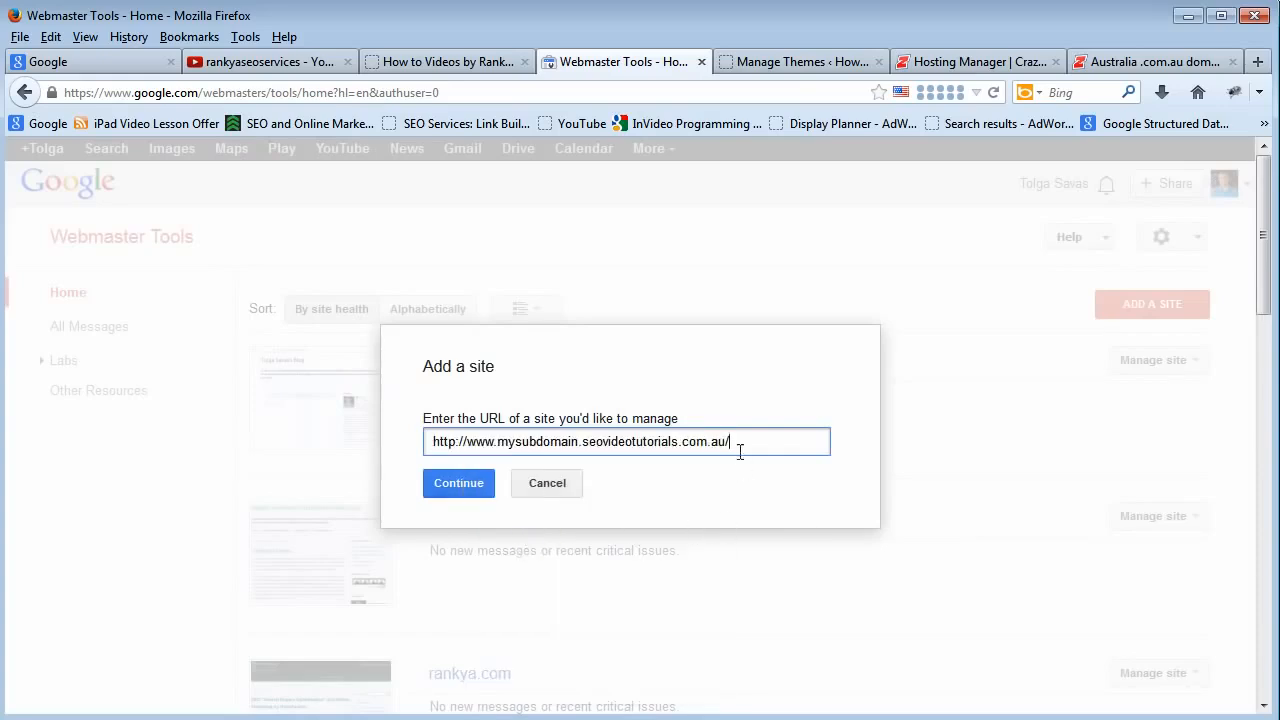
{"action": "triple_click", "coordinate": [540, 442]}
{"action": "left_click", "coordinate": [532, 442]}
{"action": "left_click", "coordinate": [458, 484]}
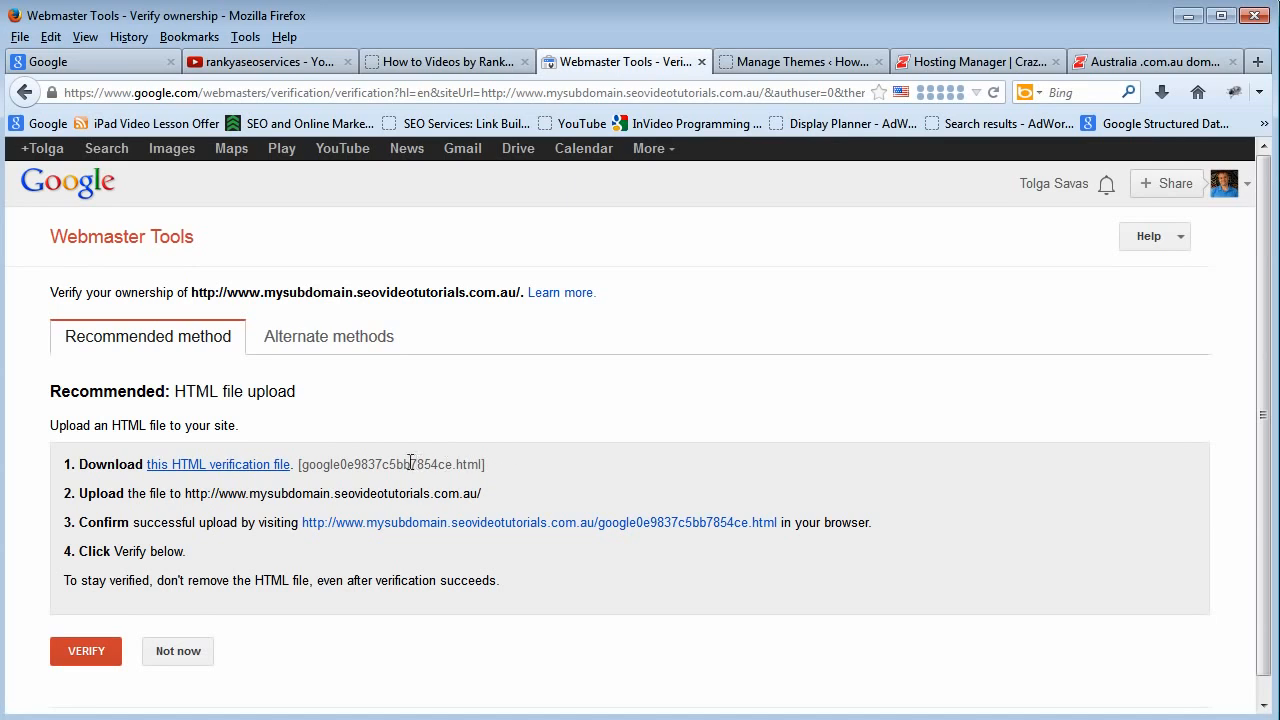
Copy the HTML verification file's name and download the file, saving it to the computer.
{"action": "left_click", "coordinate": [203, 470]}
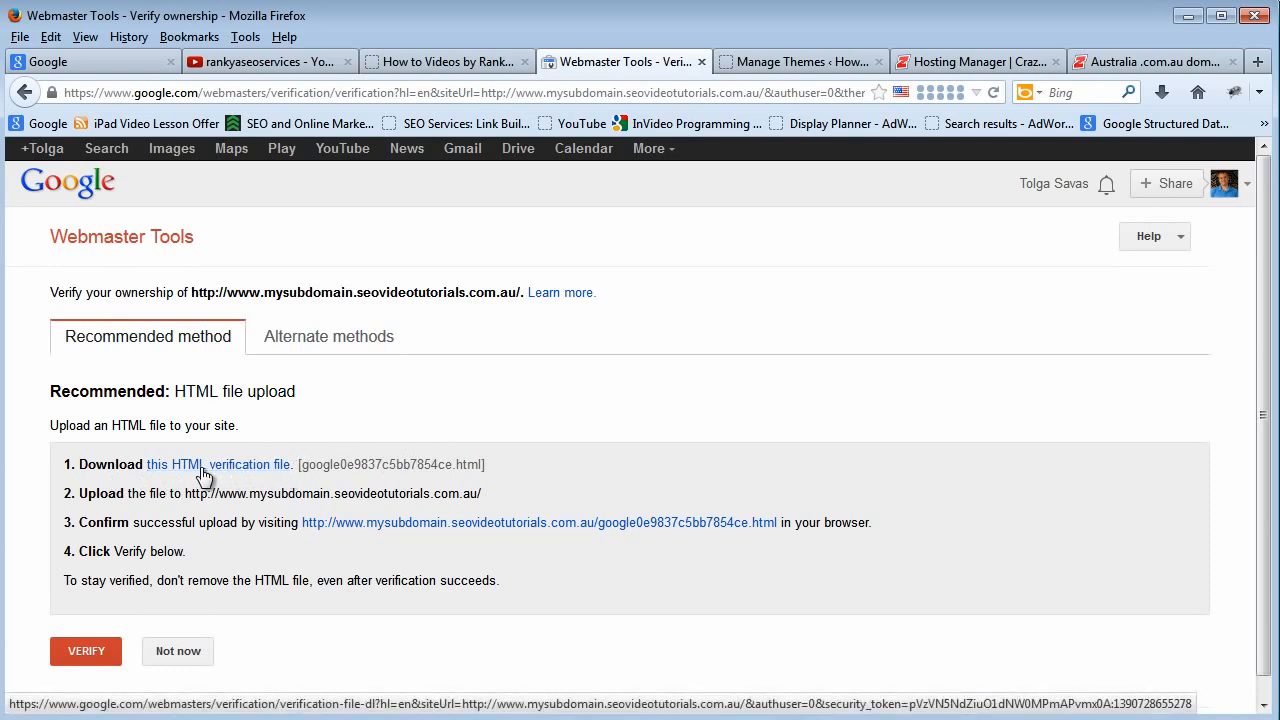
{"action": "double_click", "coordinate": [362, 464]}
{"action": "right_click", "coordinate": [362, 466]}
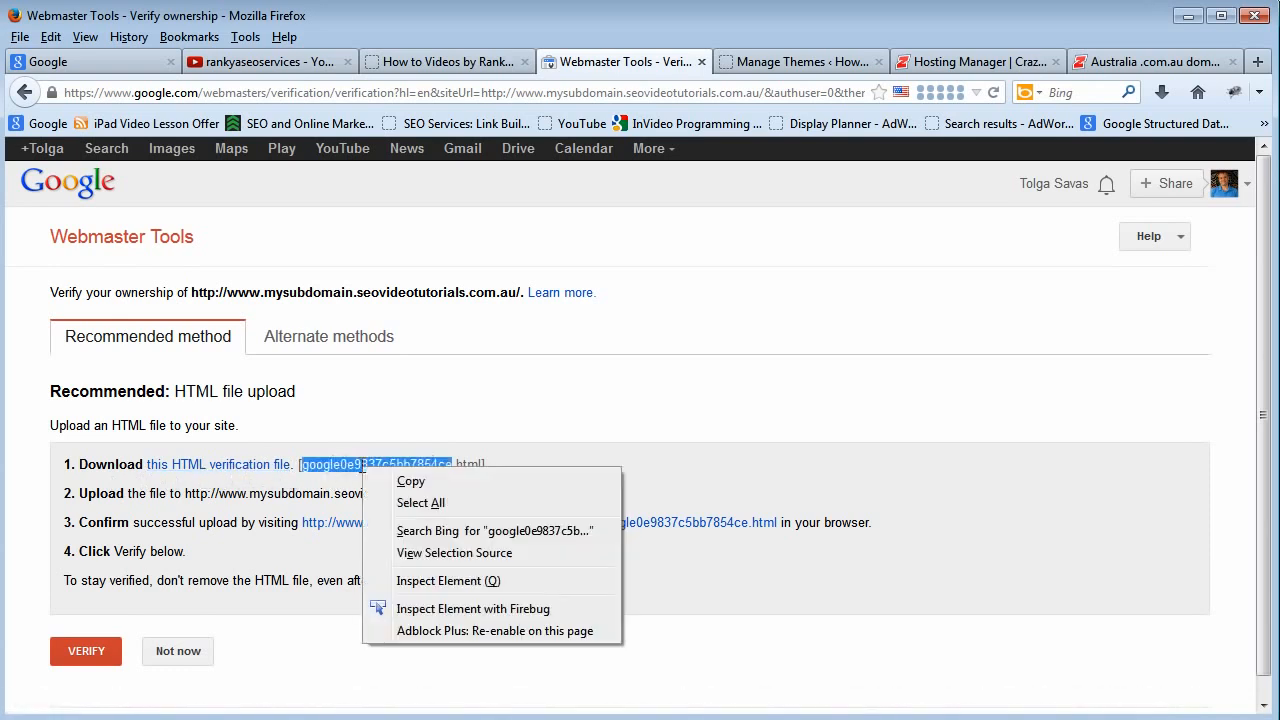
{"action": "left_click", "coordinate": [400, 482]}
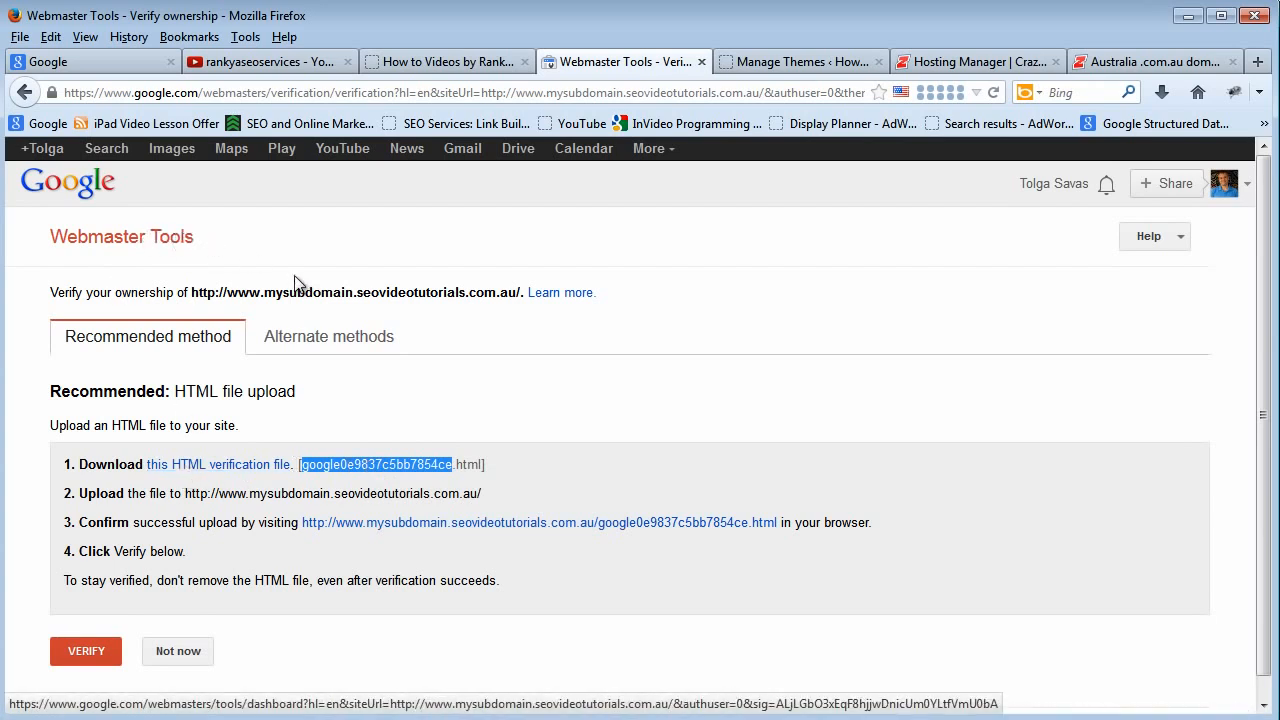
{"action": "left_click", "coordinate": [345, 485]}
{"action": "double_click", "coordinate": [345, 466]}
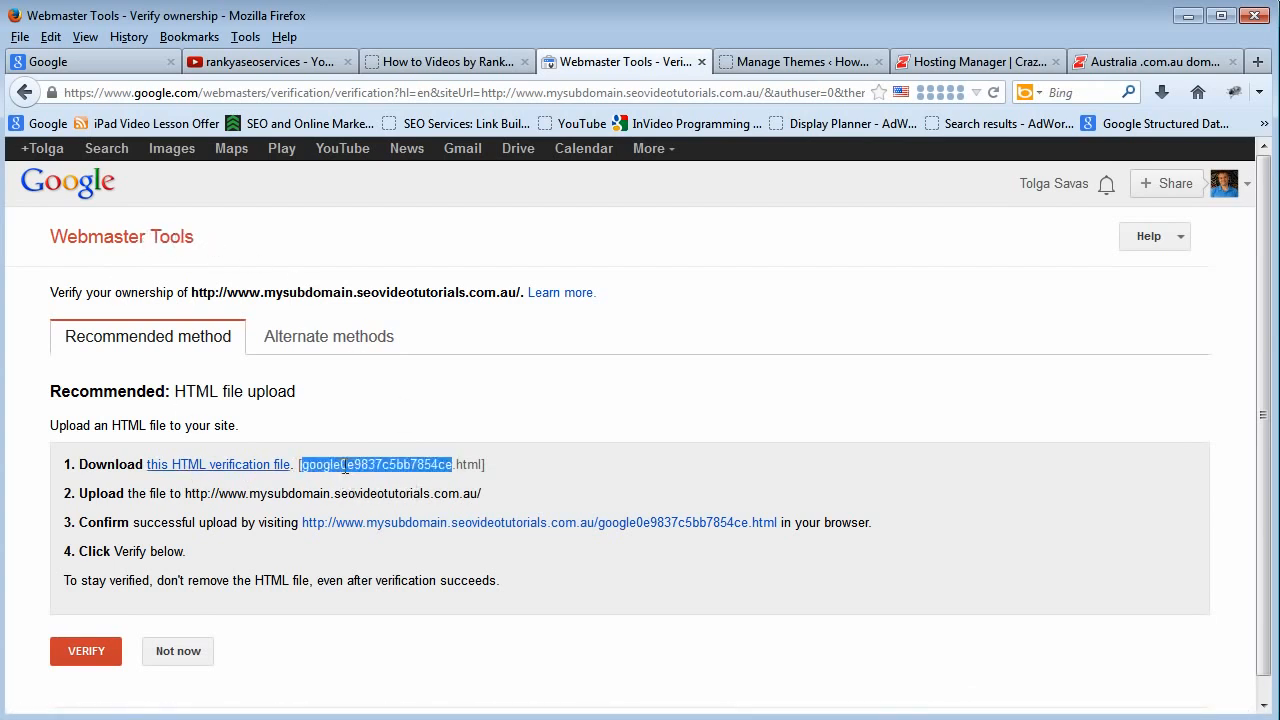
{"action": "left_click", "coordinate": [257, 470]}
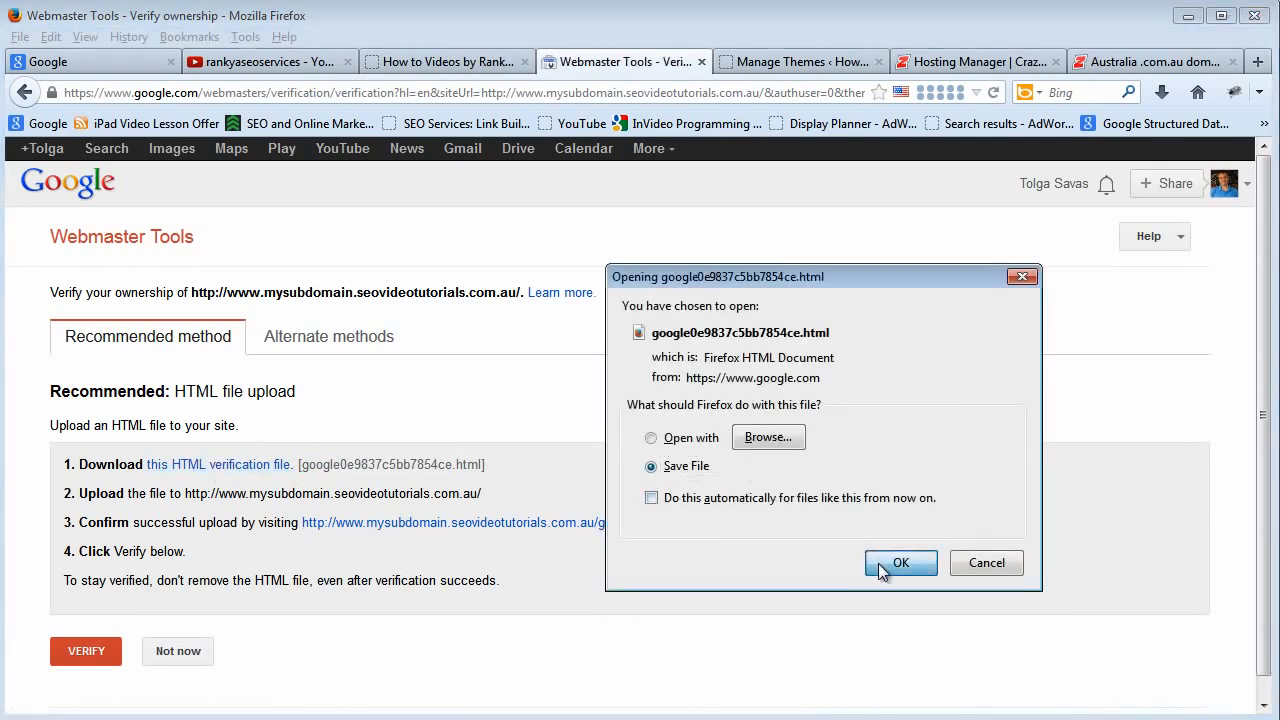
{"action": "left_click", "coordinate": [880, 563]}
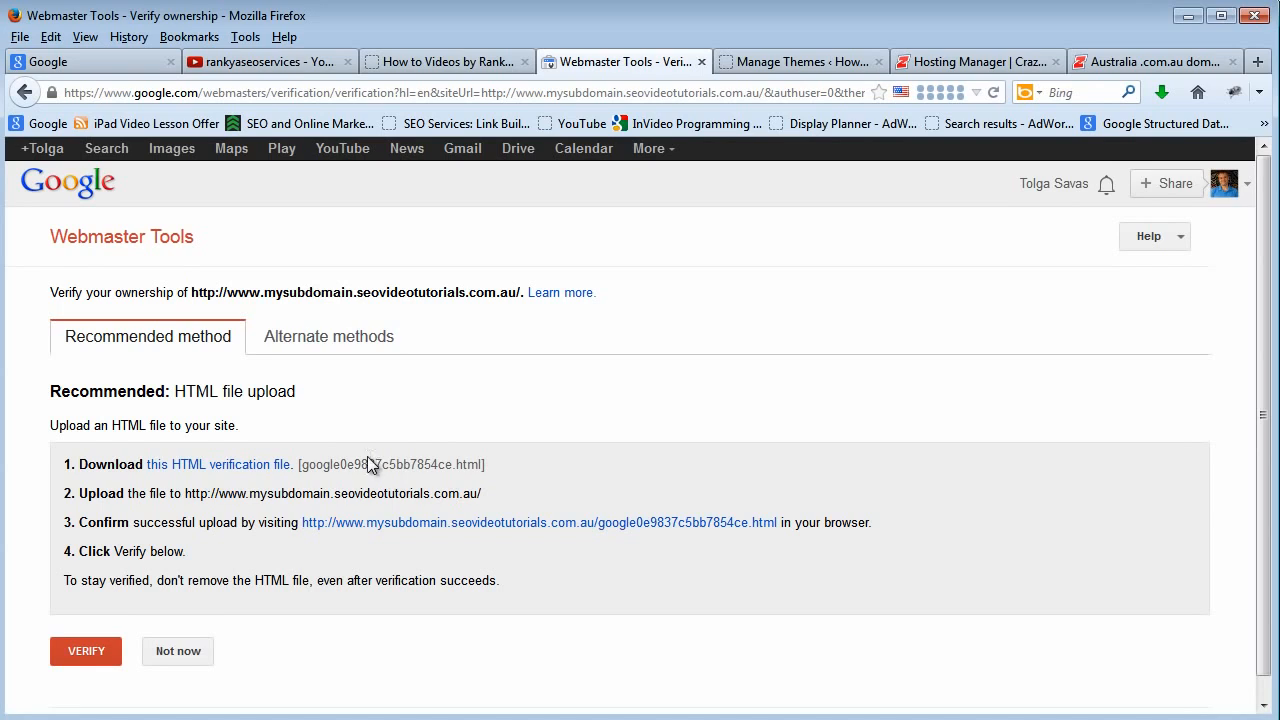
Choose the HTML tag alternate verification method and copy the google-site-verification meta tag.
{"action": "left_click", "coordinate": [328, 341]}
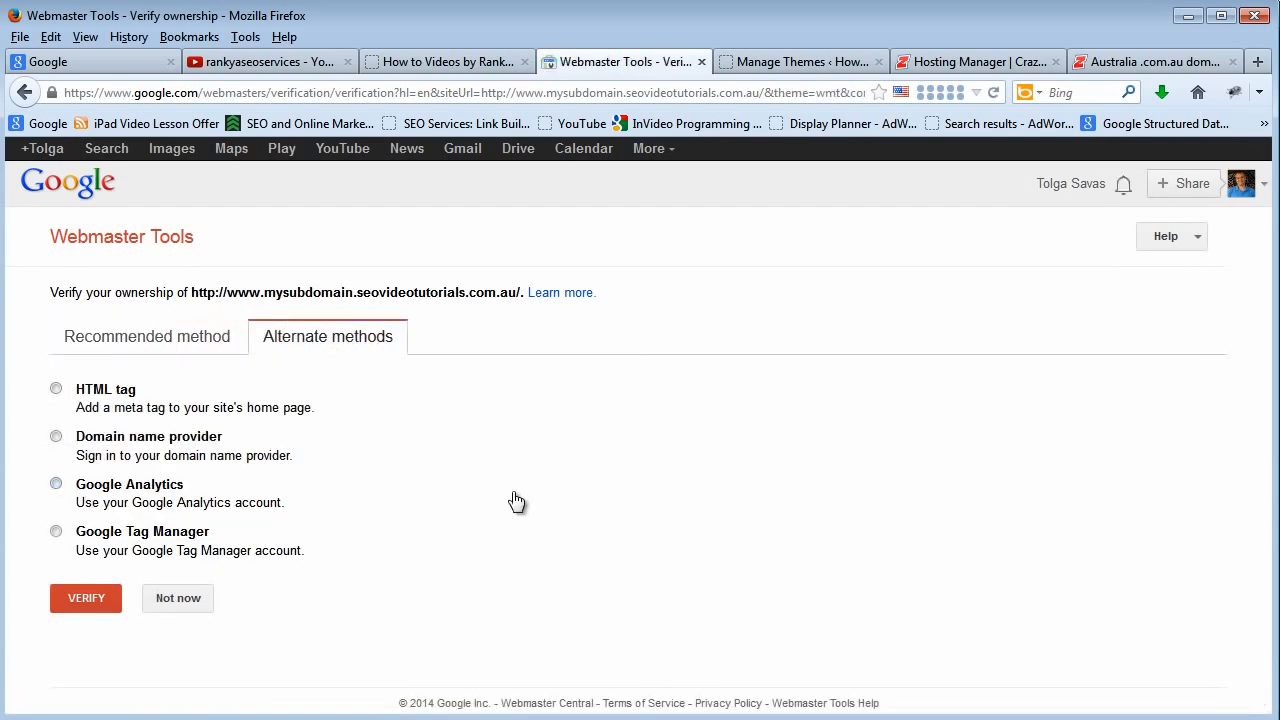
{"action": "left_click", "coordinate": [56, 390]}
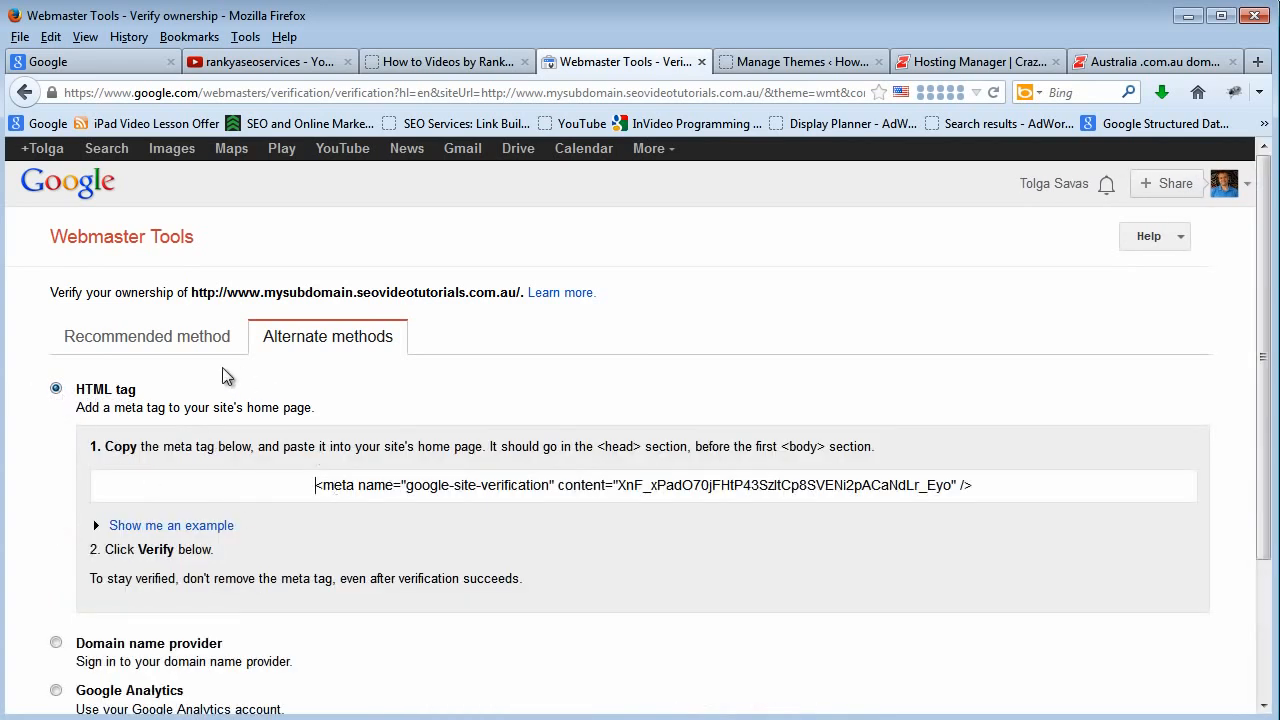
{"action": "left_click_drag", "start_coordinate": [316, 487], "coordinate": [975, 487]}
{"action": "right_click", "coordinate": [850, 487]}
{"action": "left_click", "coordinate": [897, 550]}
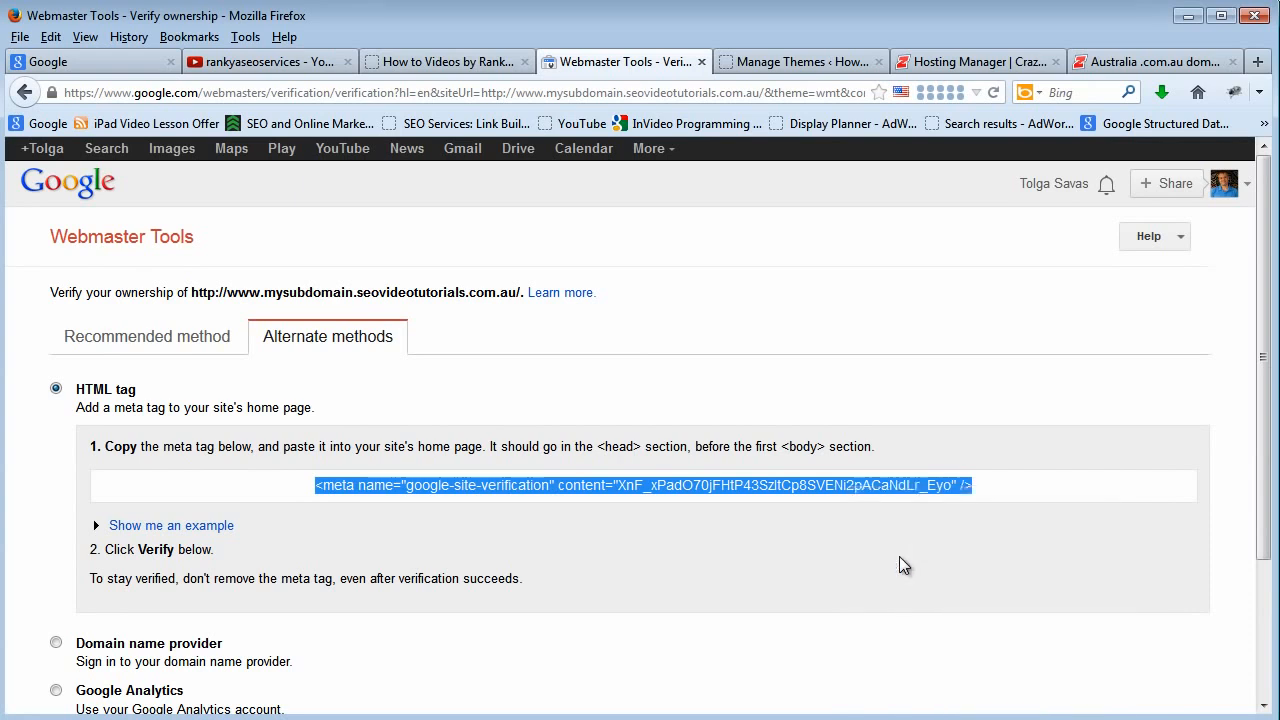
Show the HTML tag example and examine where the meta tag goes within the head section.
{"action": "left_click", "coordinate": [205, 527]}
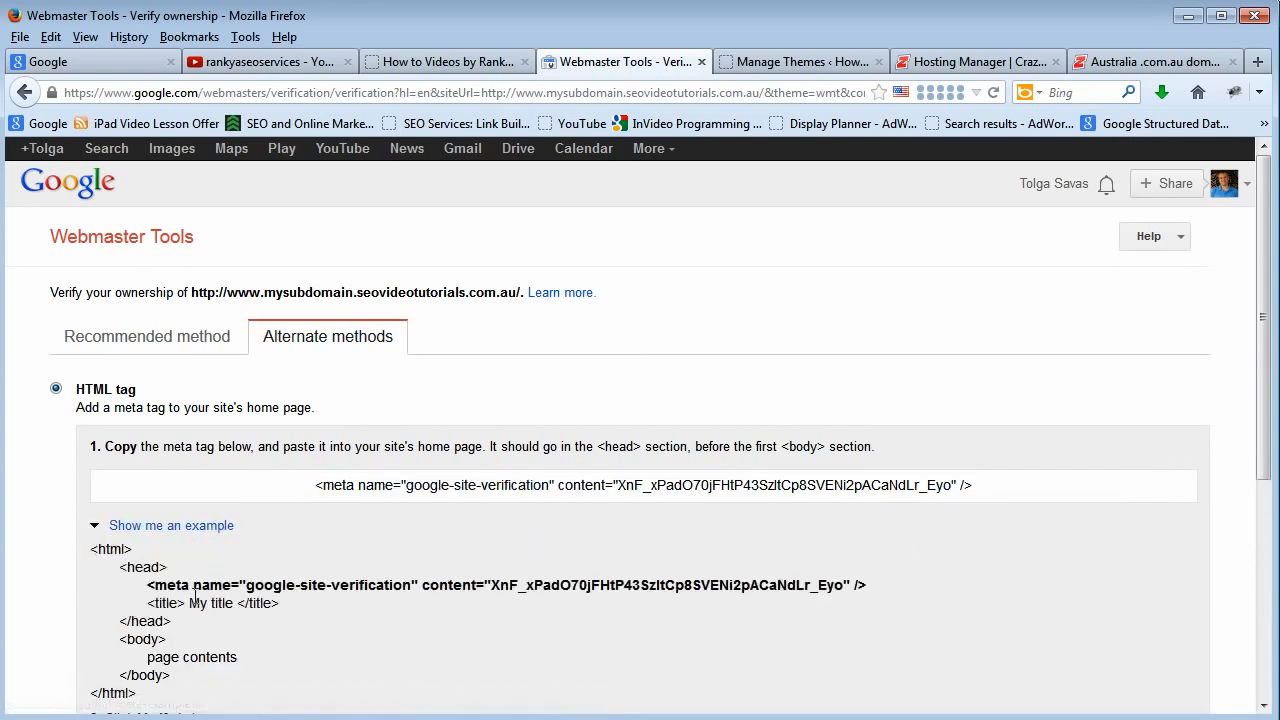
{"action": "left_click_drag", "start_coordinate": [120, 568], "coordinate": [170, 627]}
{"action": "left_click", "coordinate": [170, 629]}
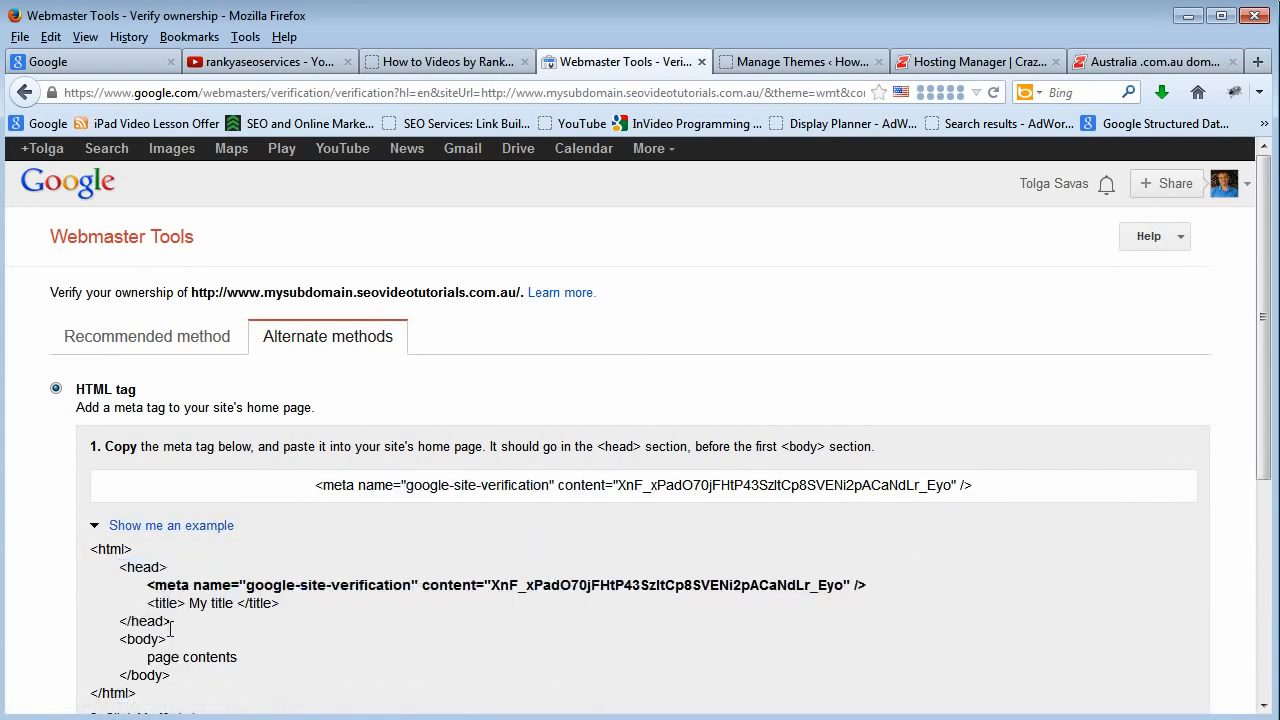
{"action": "double_click", "coordinate": [258, 586]}
{"action": "left_click", "coordinate": [258, 586]}
Review the recommended HTML file upload method, then return to the HTML tag method and highlight its meta tag.
{"action": "left_click", "coordinate": [145, 337]}
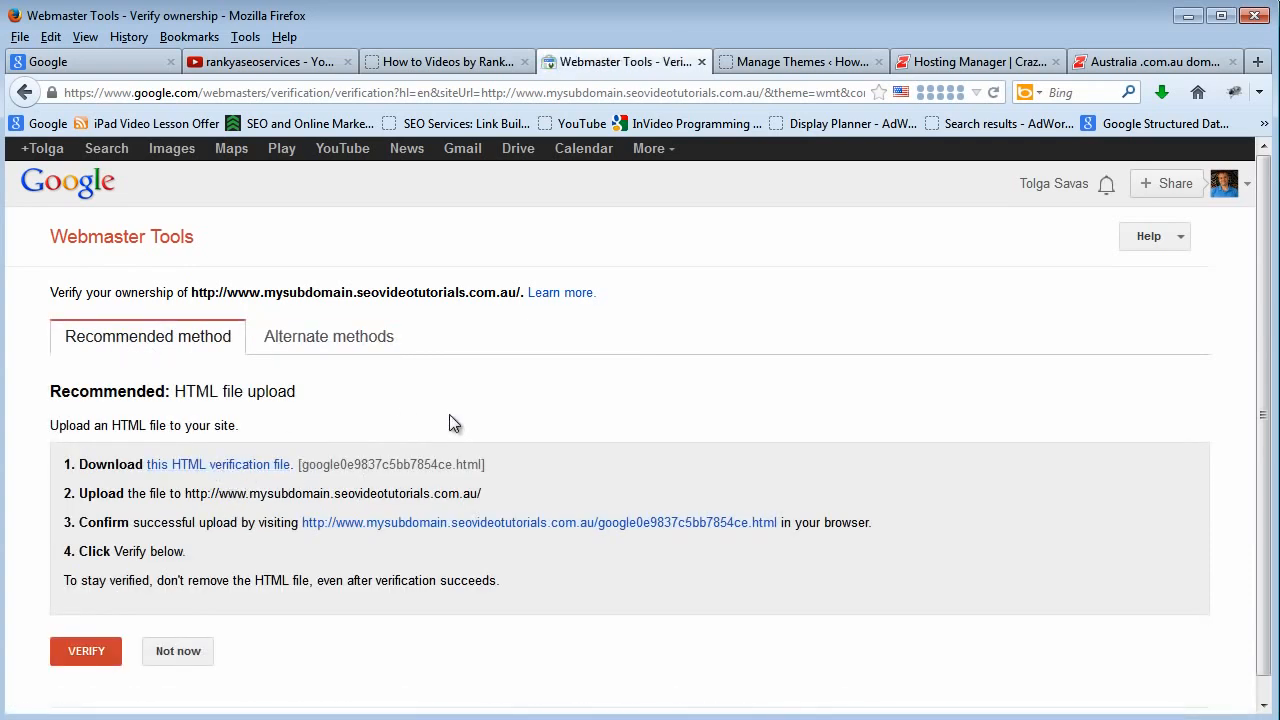
{"action": "left_click", "coordinate": [326, 337]}
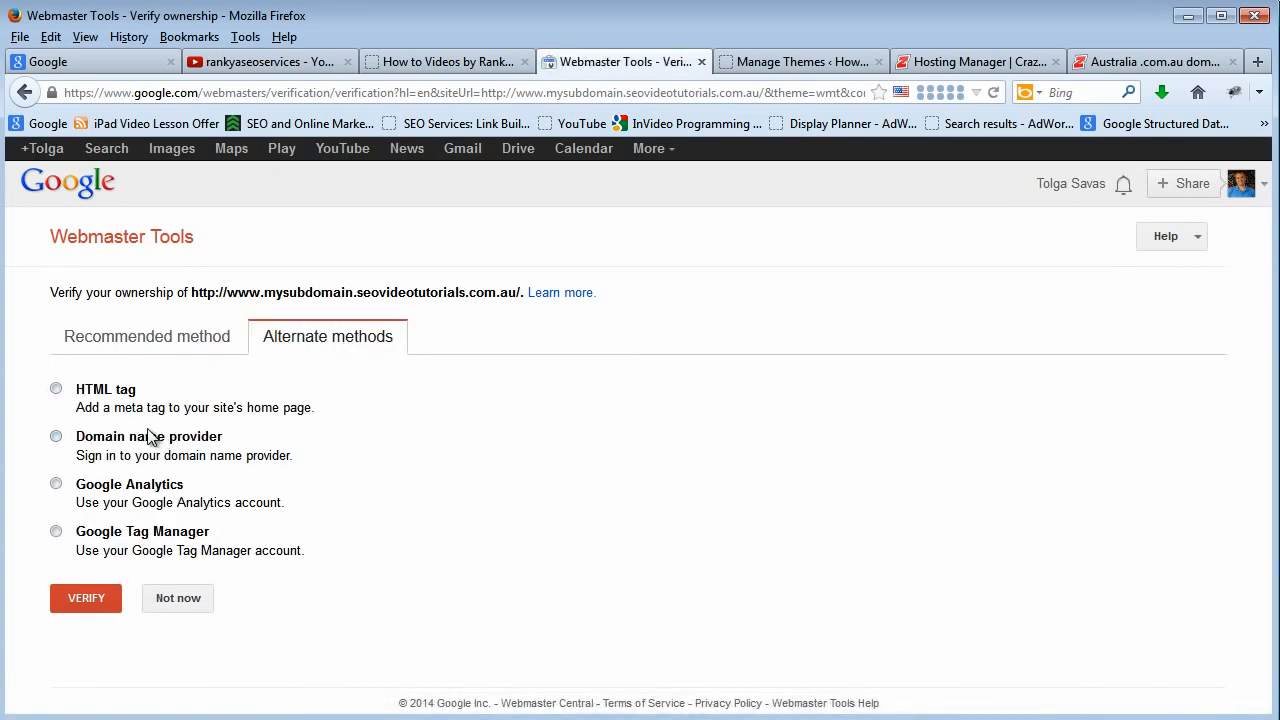
{"action": "left_click", "coordinate": [56, 389]}
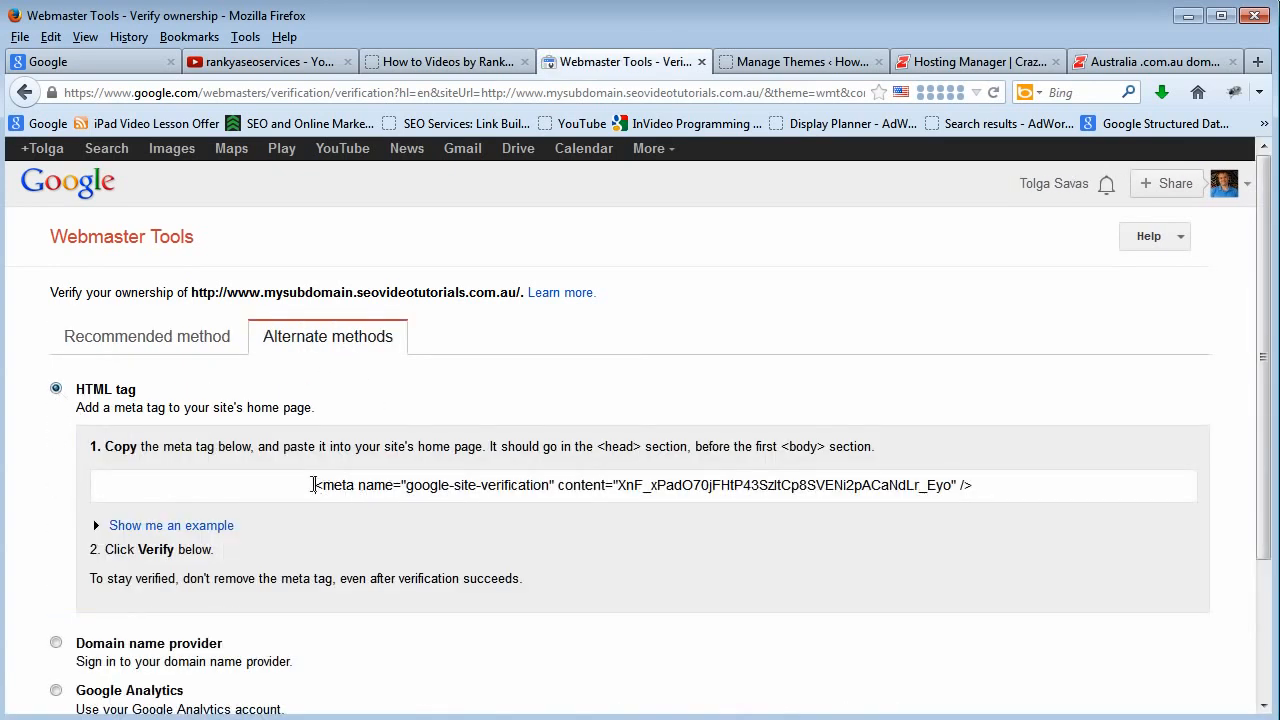
{"action": "left_click_drag", "start_coordinate": [314, 485], "coordinate": [986, 489]}
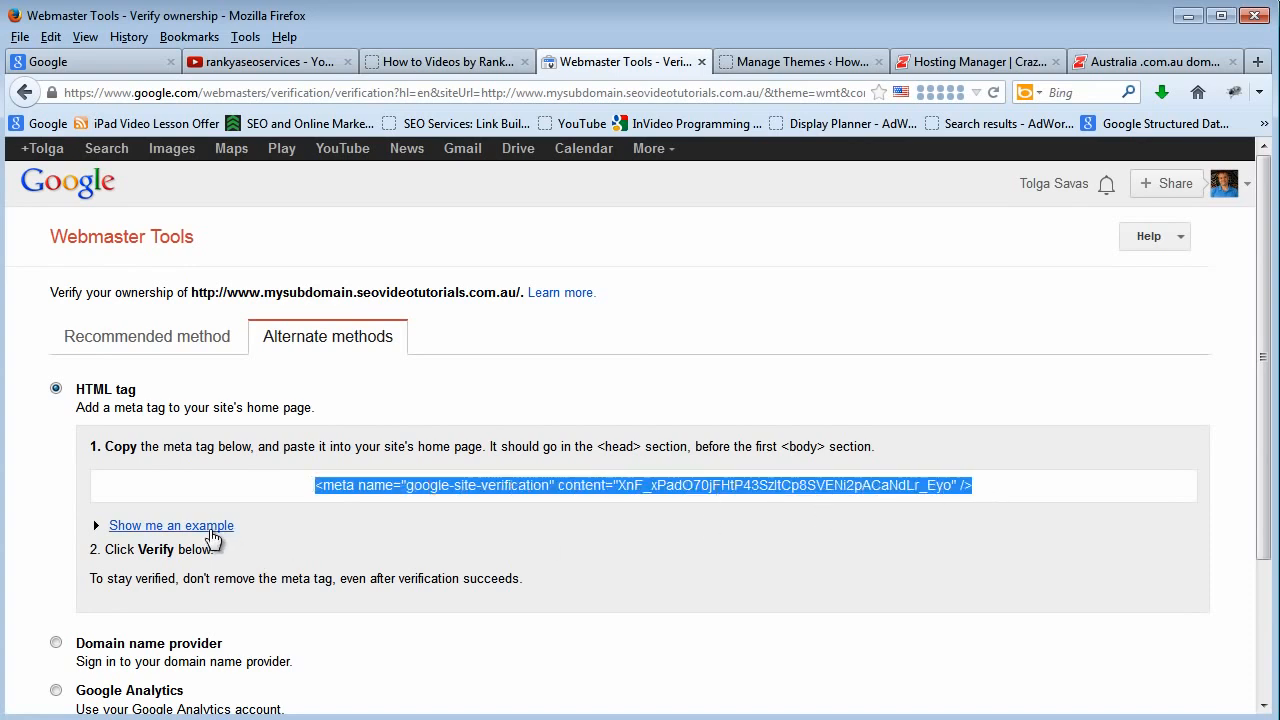
Expand the sample page code again and highlight the lines from the opening to the closing head tag.
{"action": "left_click", "coordinate": [208, 532]}
{"action": "left_click_drag", "start_coordinate": [127, 567], "coordinate": [173, 626]}
{"action": "left_click", "coordinate": [175, 627]}
{"action": "left_click_drag", "start_coordinate": [119, 567], "coordinate": [176, 622]}
{"action": "left_click", "coordinate": [184, 617]}
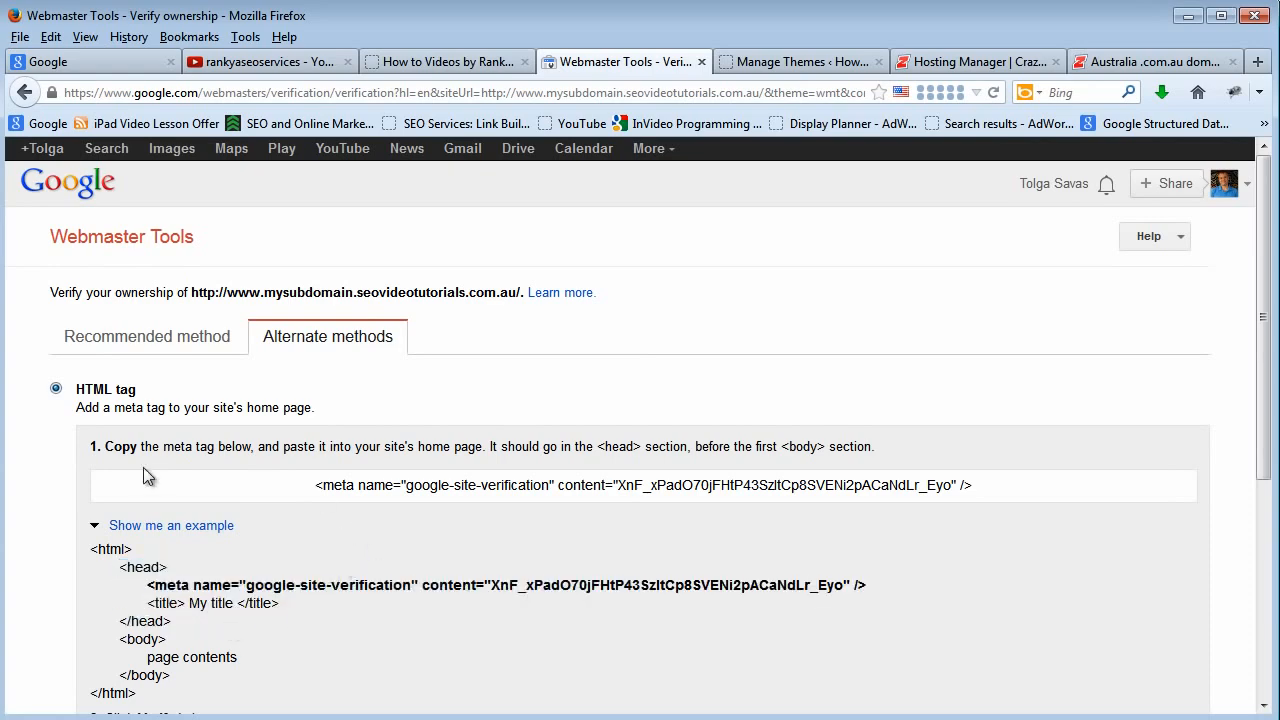
Switch the verification method to Domain name provider and choose CrazyDomains.com as the provider.
{"action": "scroll", "coordinate": [265, 480], "scroll_direction": "down", "scroll_amount": 5}
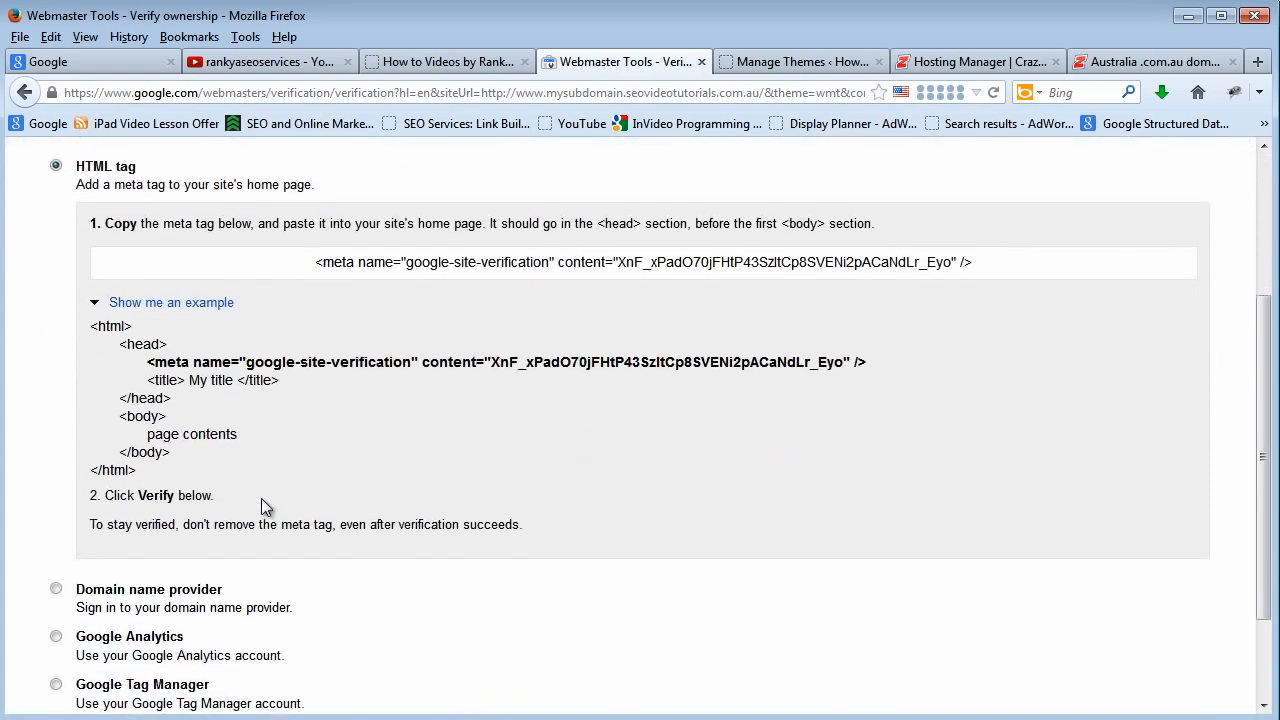
{"action": "left_click", "coordinate": [56, 475]}
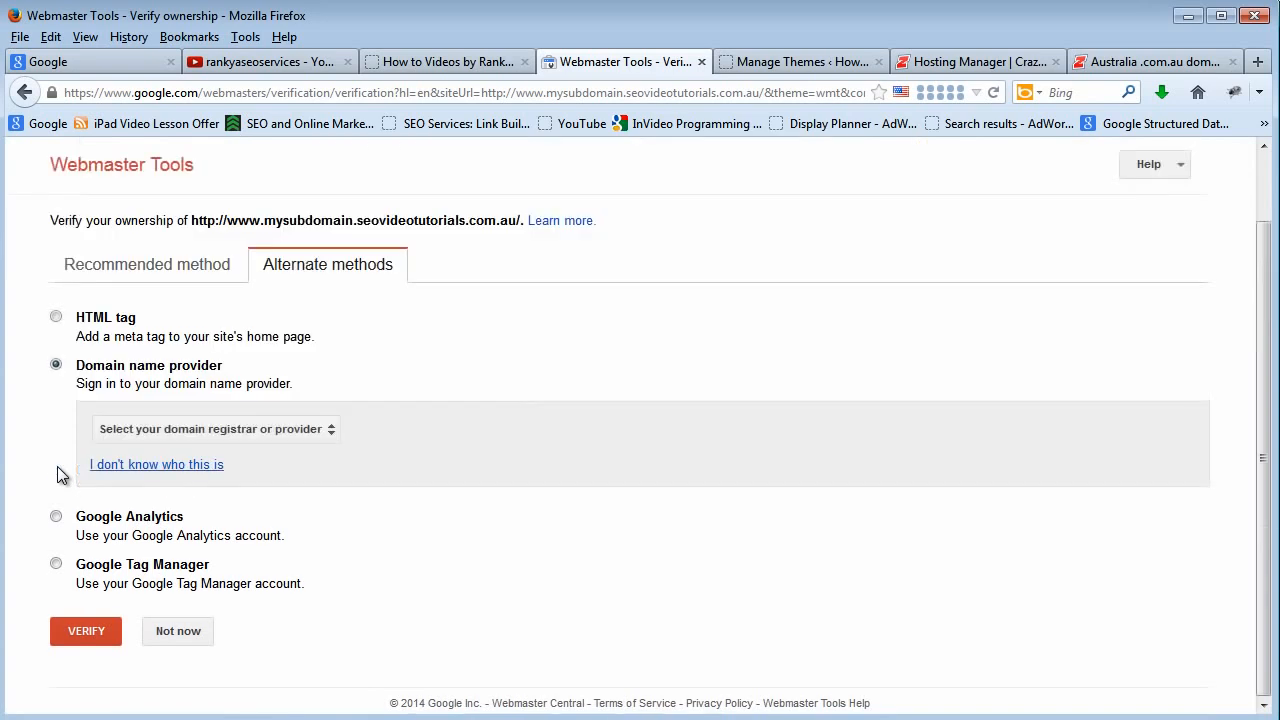
{"action": "left_click", "coordinate": [328, 434]}
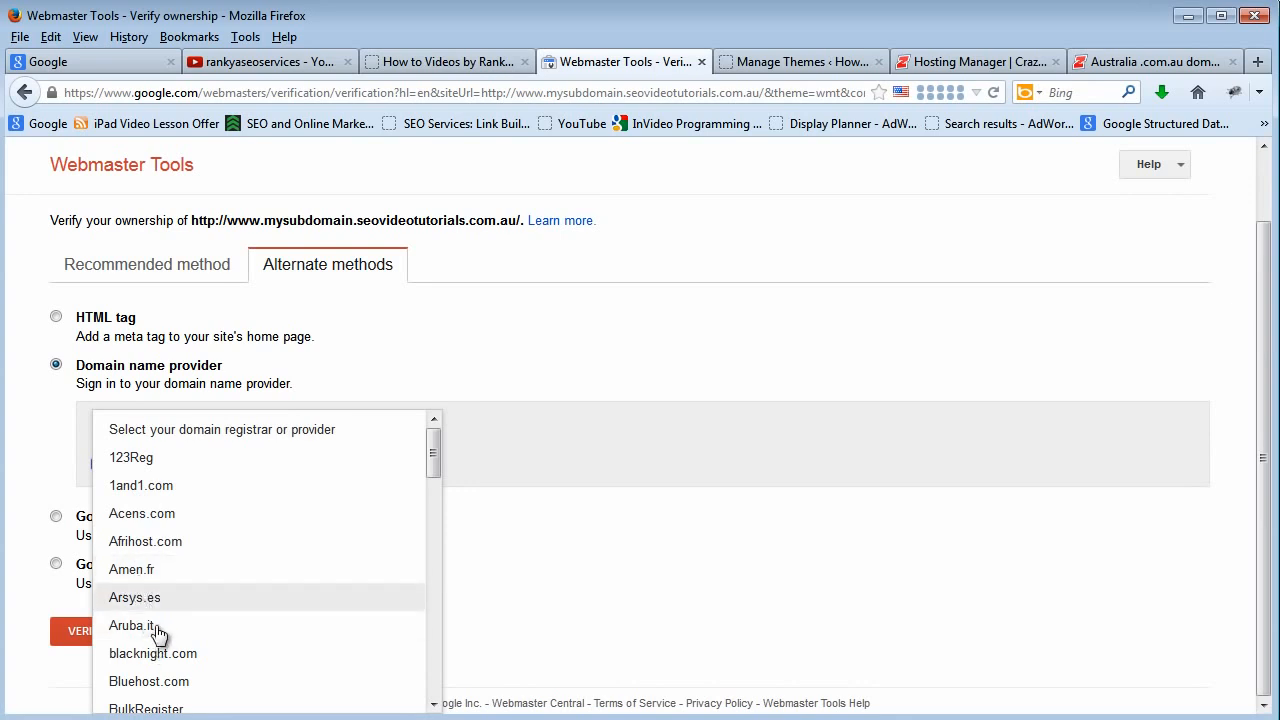
{"action": "scroll", "coordinate": [229, 655], "scroll_direction": "down", "scroll_amount": 2}
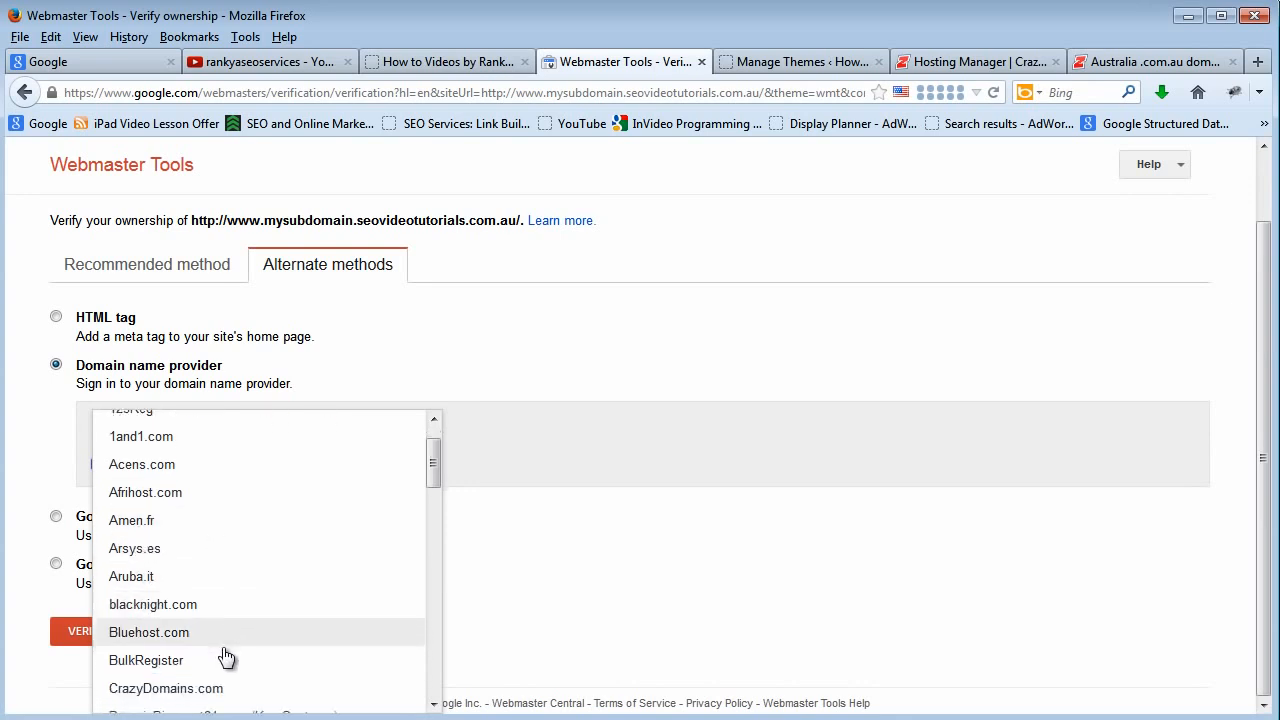
{"action": "left_click", "coordinate": [215, 608]}
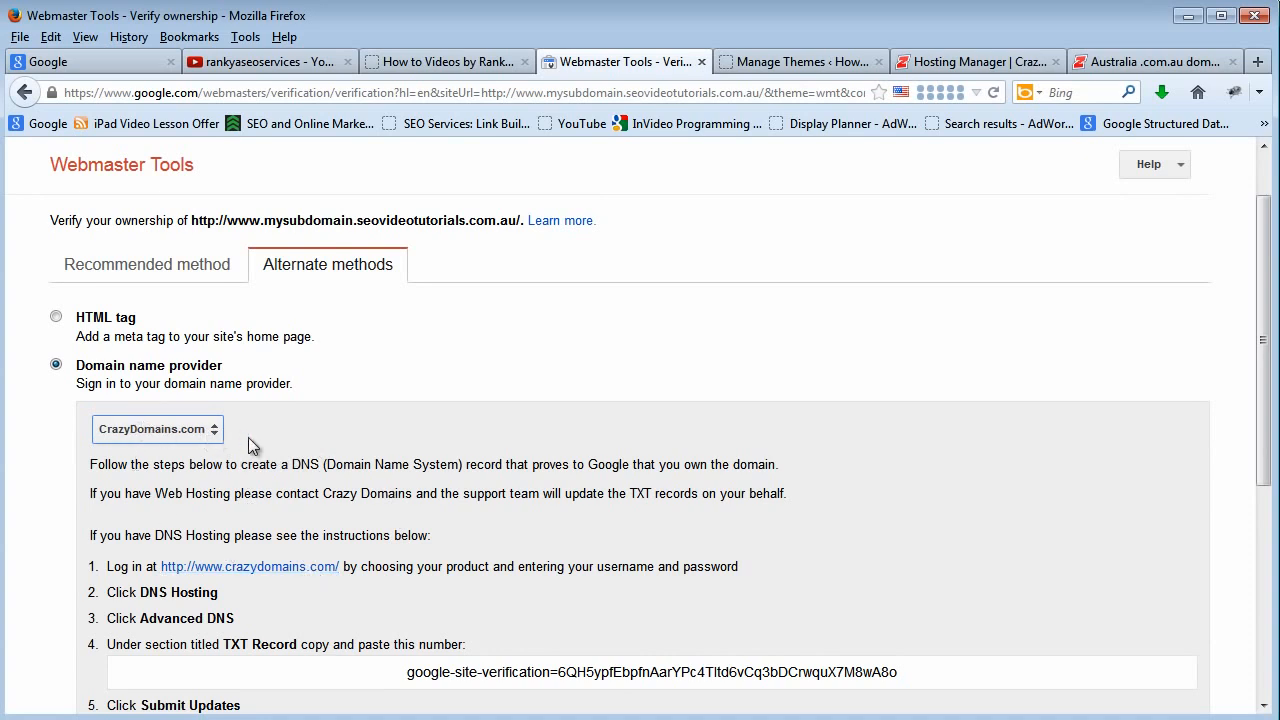
Copy the google-site-verification value from the CrazyDomains.com instructions and highlight the TXT Record section name.
{"action": "scroll", "coordinate": [330, 590], "scroll_direction": "down", "scroll_amount": 2}
{"action": "scroll", "coordinate": [329, 598], "scroll_direction": "down", "scroll_amount": 2}
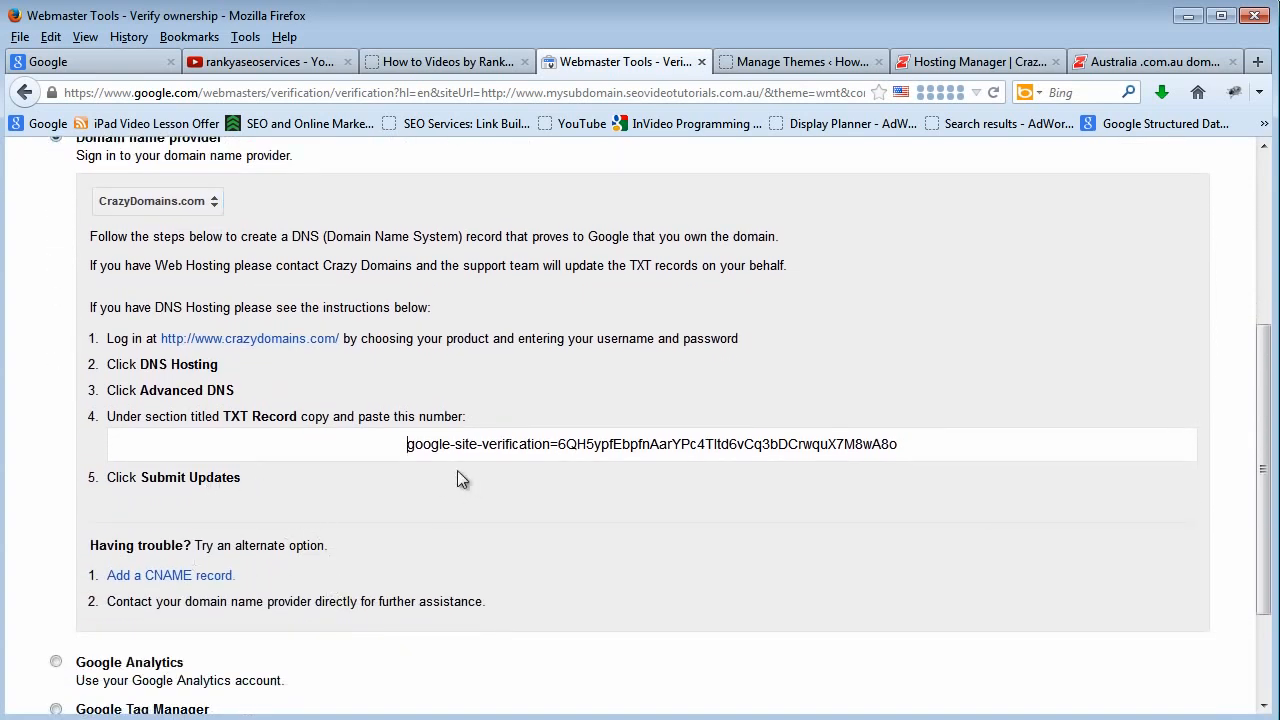
{"action": "left_click_drag", "start_coordinate": [405, 448], "coordinate": [958, 466]}
{"action": "right_click", "coordinate": [791, 448]}
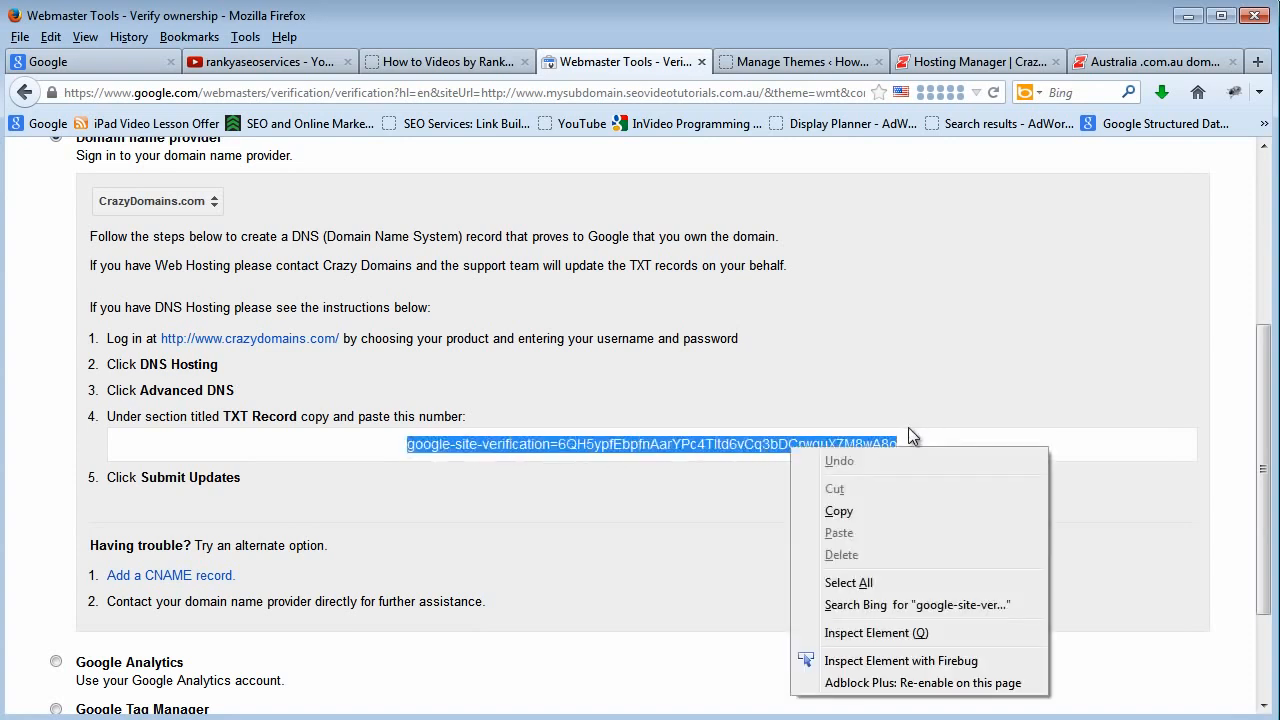
{"action": "left_click", "coordinate": [838, 510]}
{"action": "left_click_drag", "start_coordinate": [226, 420], "coordinate": [297, 425]}
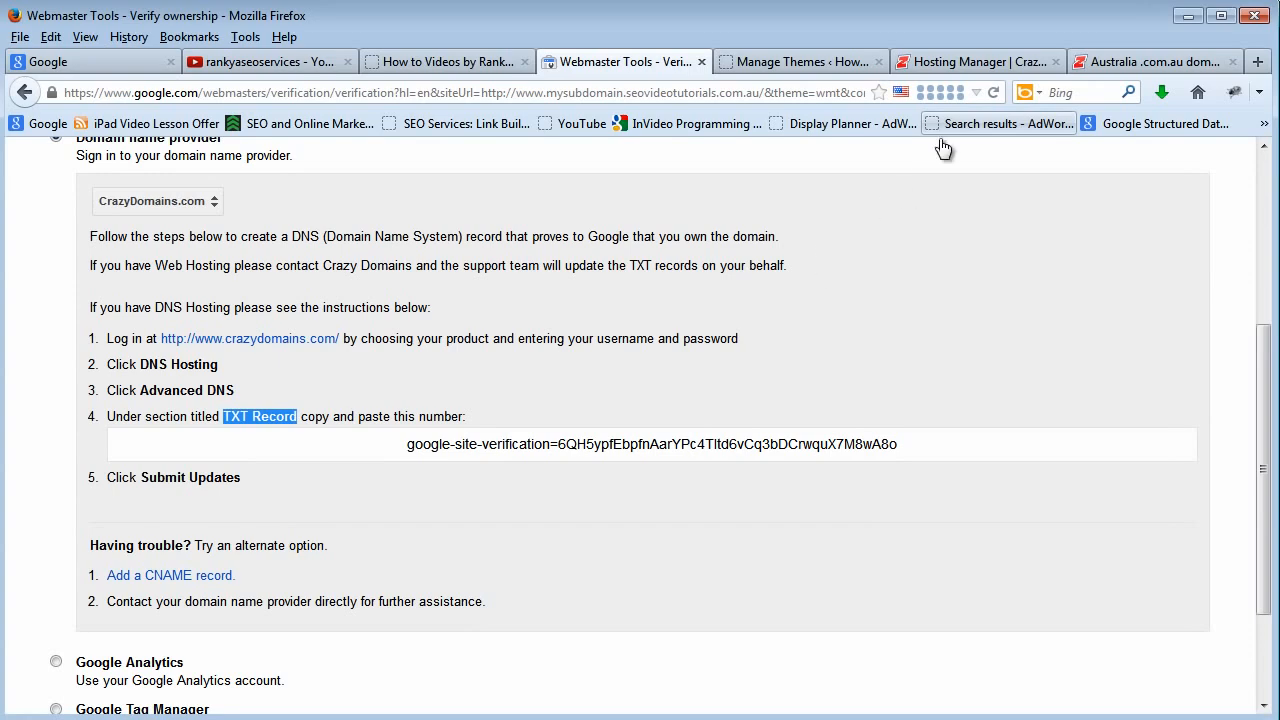
Switch to the Crazy Domains account's domain list and open the details of googlewebmasterguidelines.com.
{"action": "left_click", "coordinate": [975, 61]}
{"action": "left_click", "coordinate": [1114, 63]}
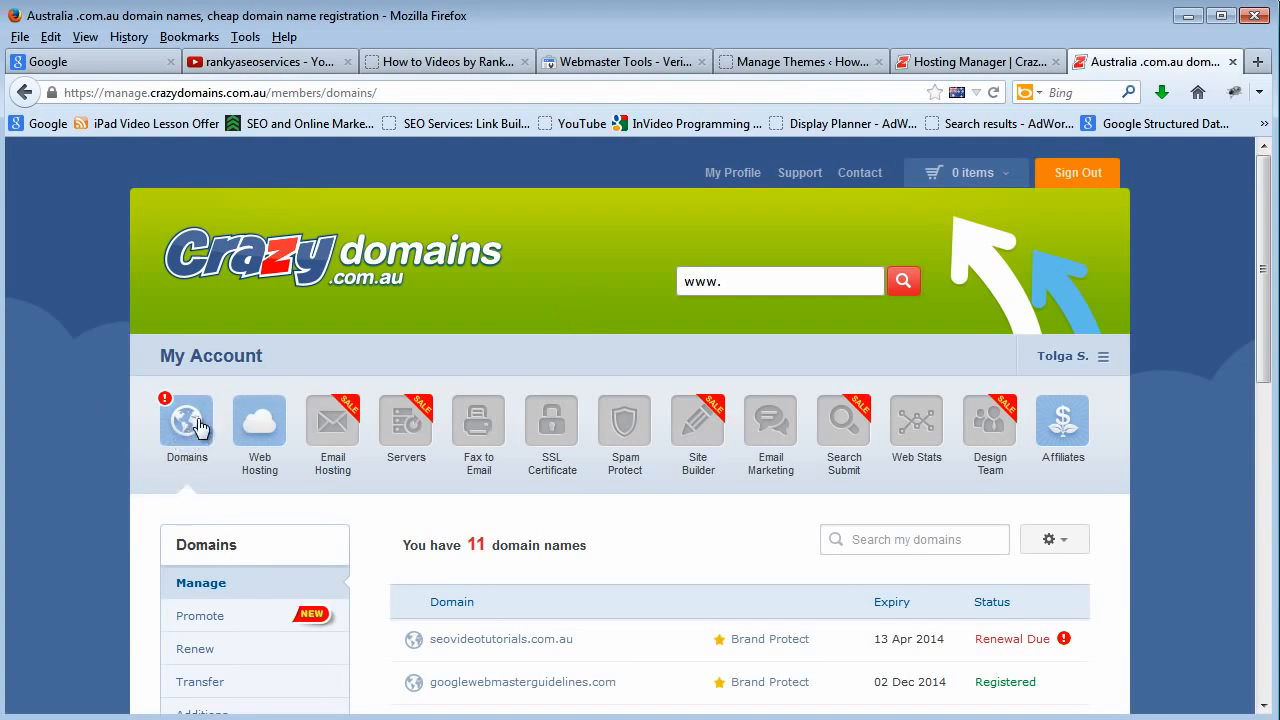
{"action": "left_click", "coordinate": [519, 683]}
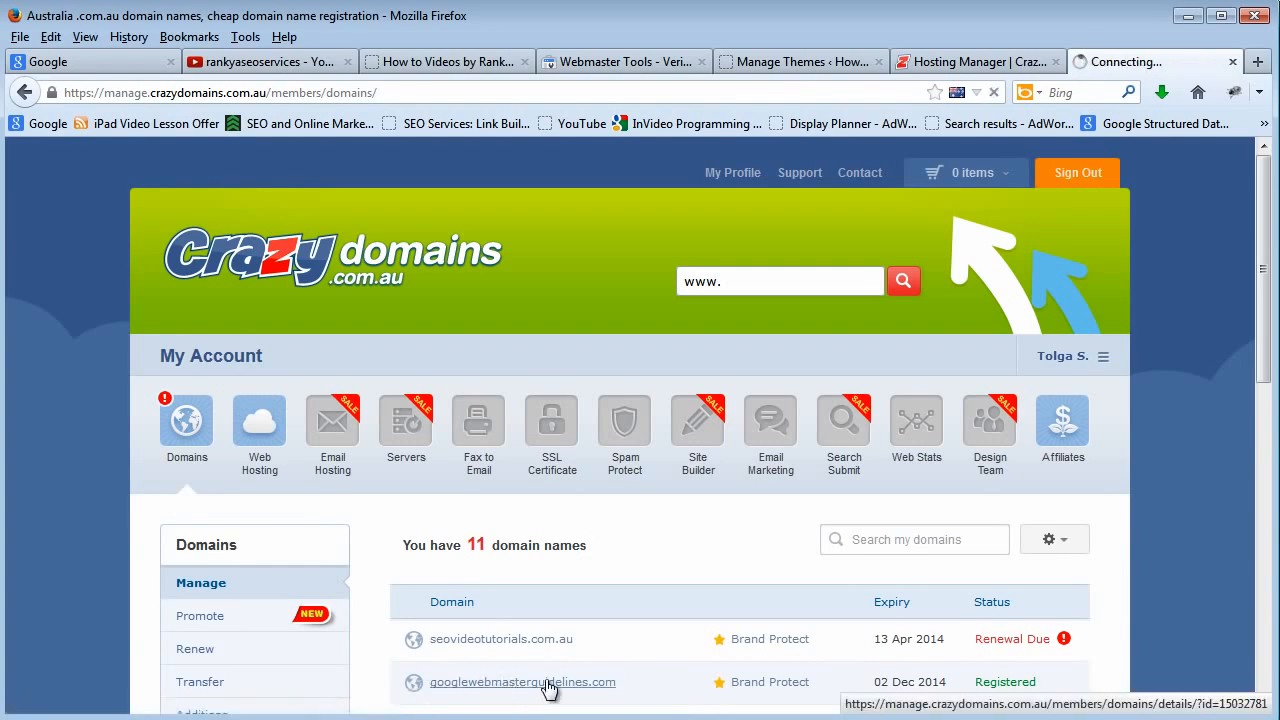
Open the DNS Service records page for googlewebmasterguidelines.com and set the record type to TXT Record.
{"action": "scroll", "coordinate": [630, 595], "scroll_direction": "down", "scroll_amount": 8}
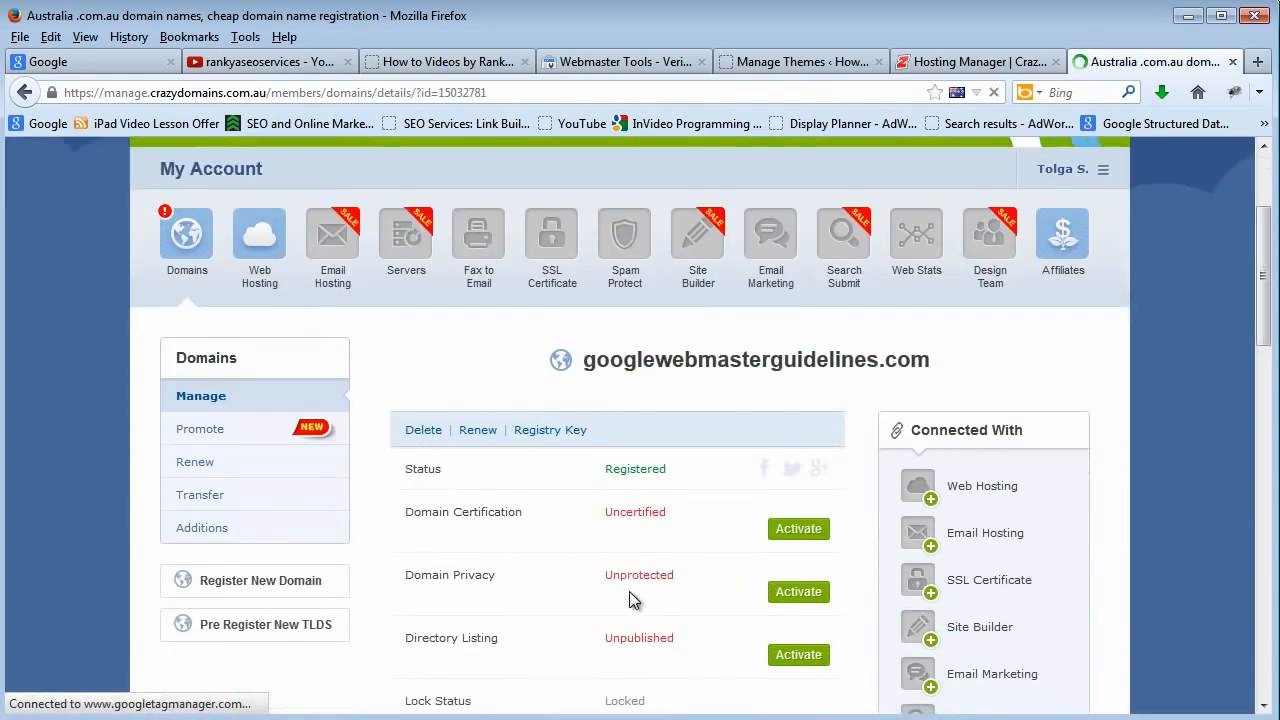
{"action": "scroll", "coordinate": [571, 606], "scroll_direction": "down", "scroll_amount": 5}
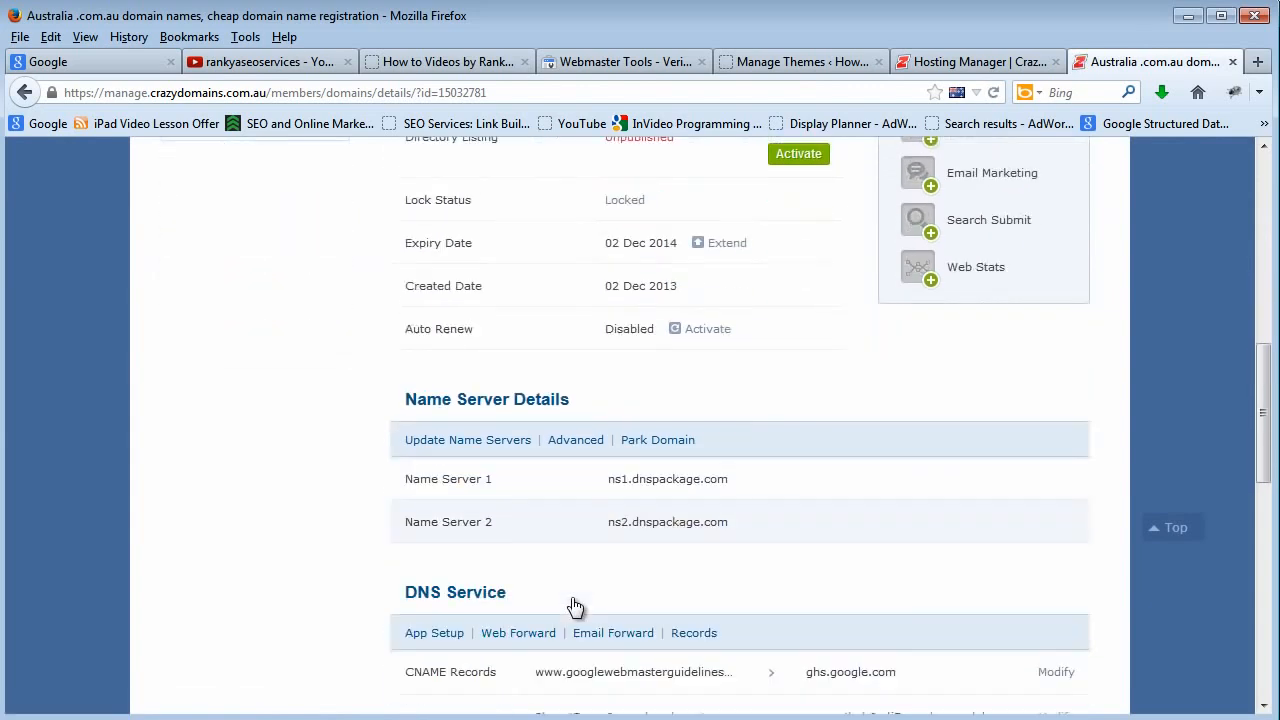
{"action": "scroll", "coordinate": [503, 599], "scroll_direction": "down", "scroll_amount": 2}
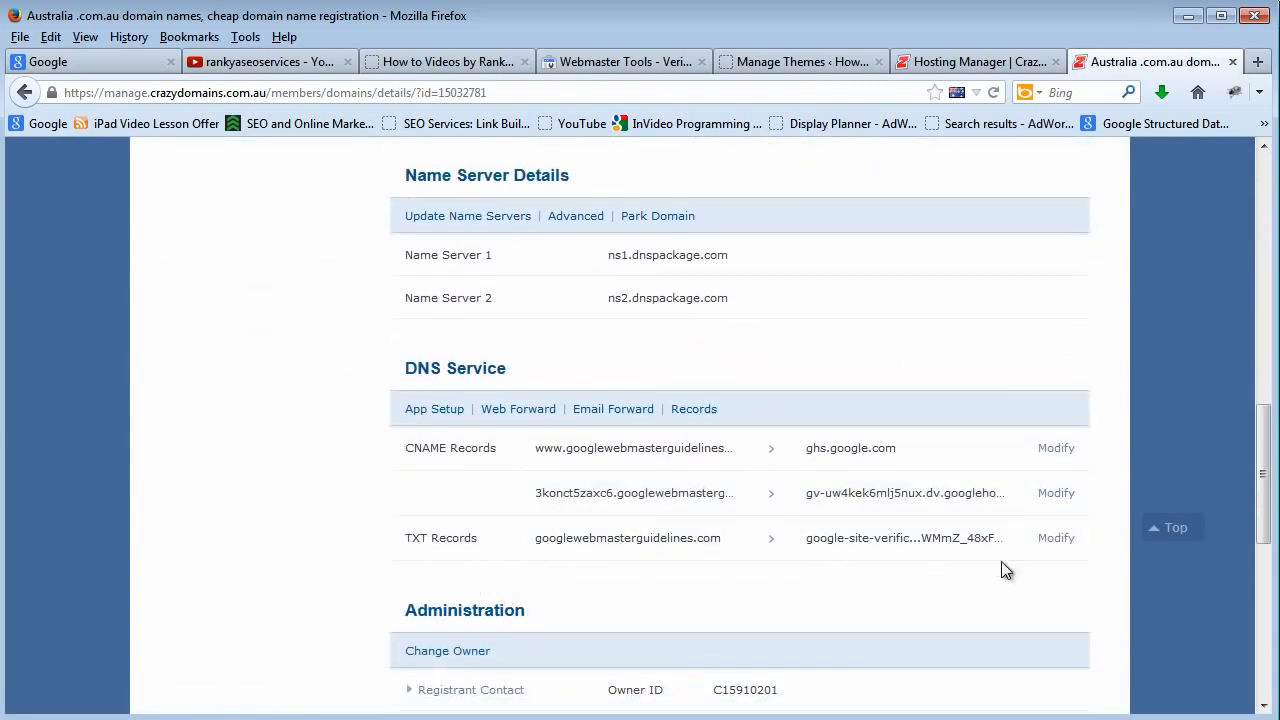
{"action": "left_click", "coordinate": [688, 410]}
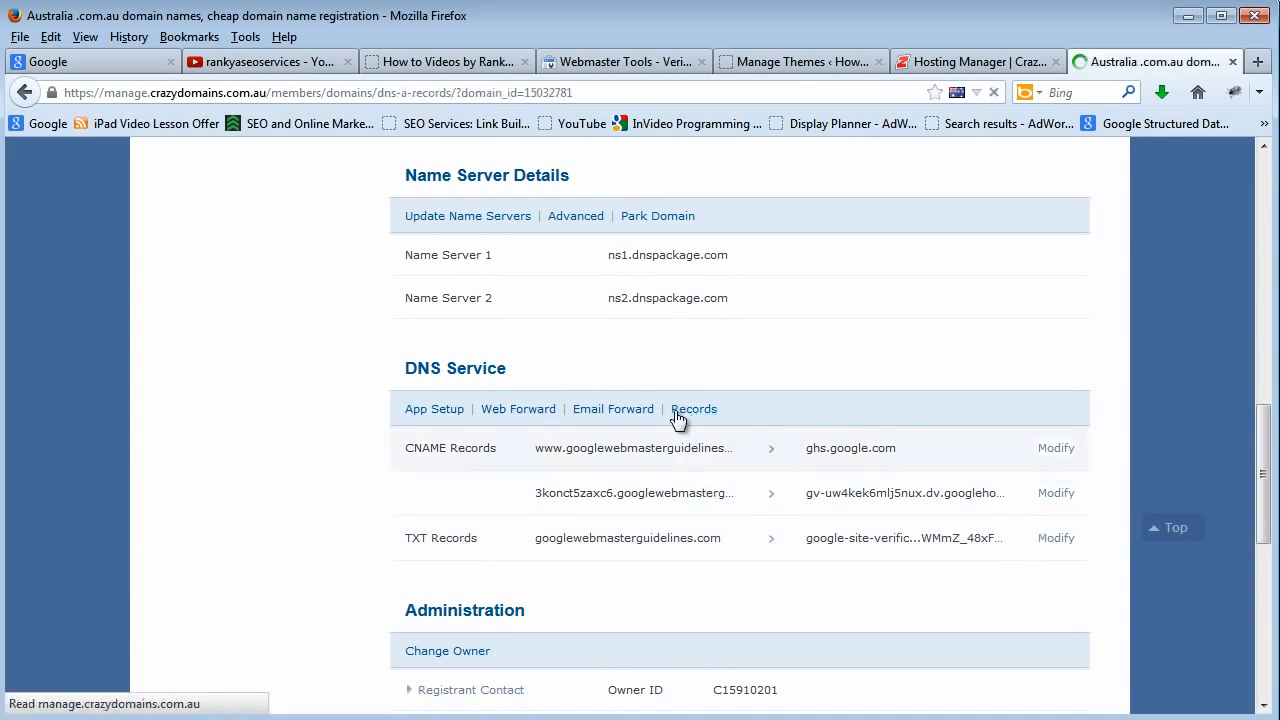
{"action": "scroll", "coordinate": [689, 507], "scroll_direction": "down", "scroll_amount": 5}
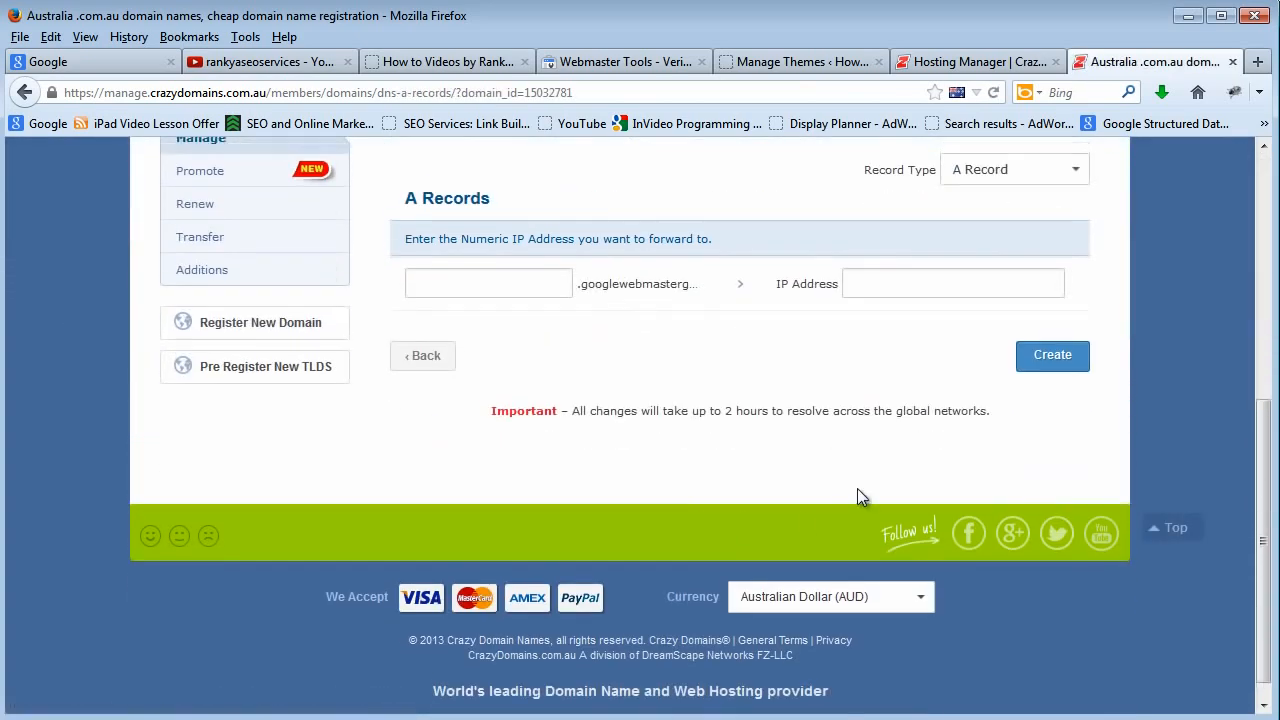
{"action": "scroll", "coordinate": [857, 488], "scroll_direction": "up", "scroll_amount": 3}
{"action": "left_click", "coordinate": [1050, 389]}
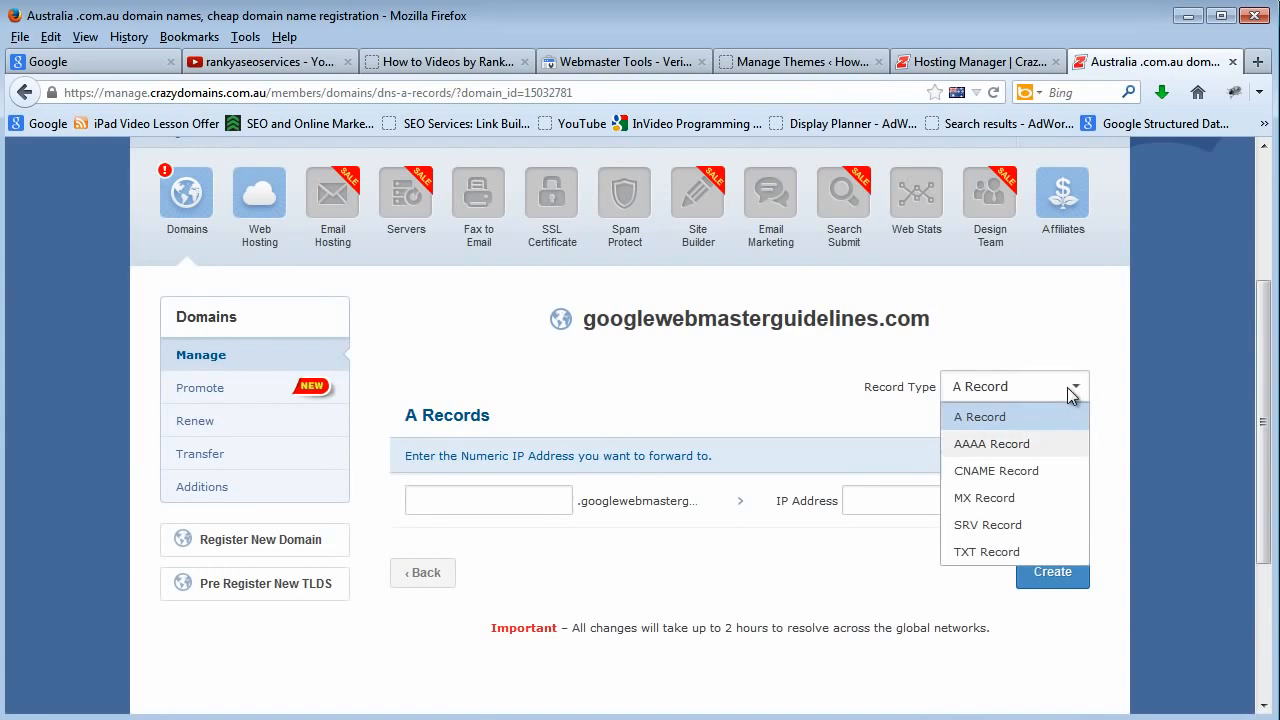
{"action": "left_click", "coordinate": [955, 550]}
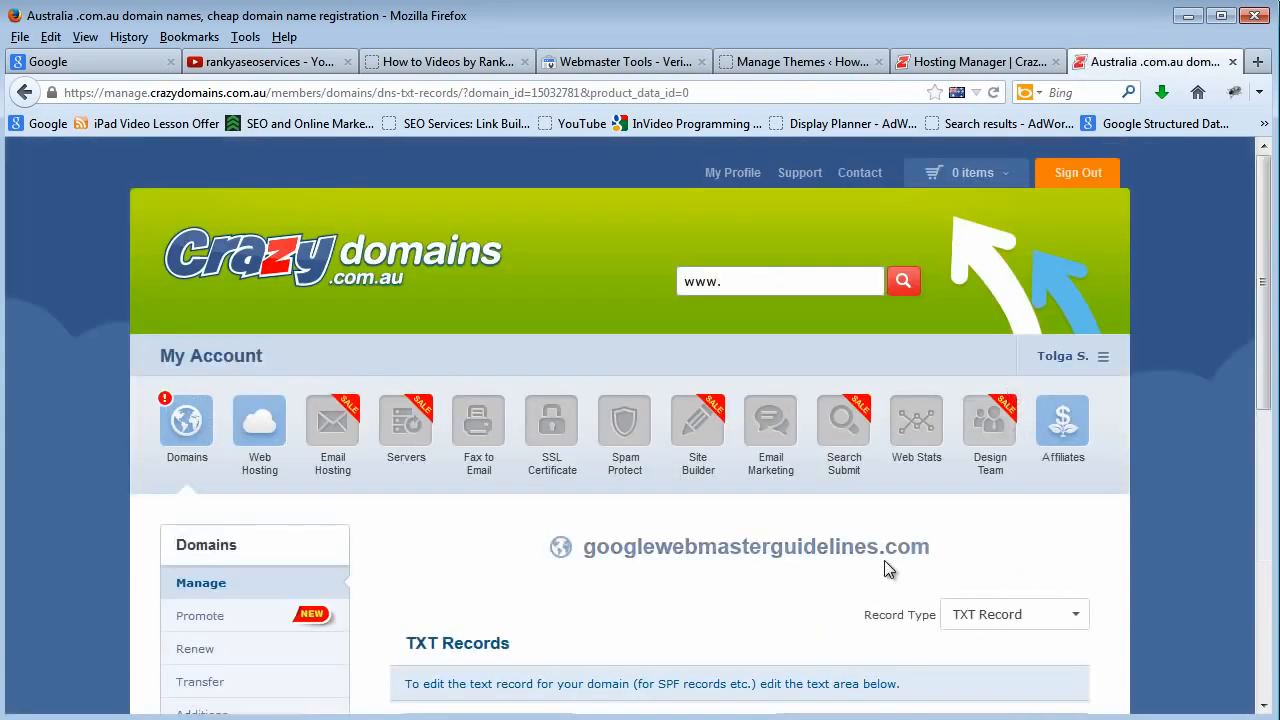
Try the copied google-site-verification value in the new TXT record's text field and clear the field again.
{"action": "scroll", "coordinate": [884, 560], "scroll_direction": "down", "scroll_amount": 5}
{"action": "right_click", "coordinate": [842, 276]}
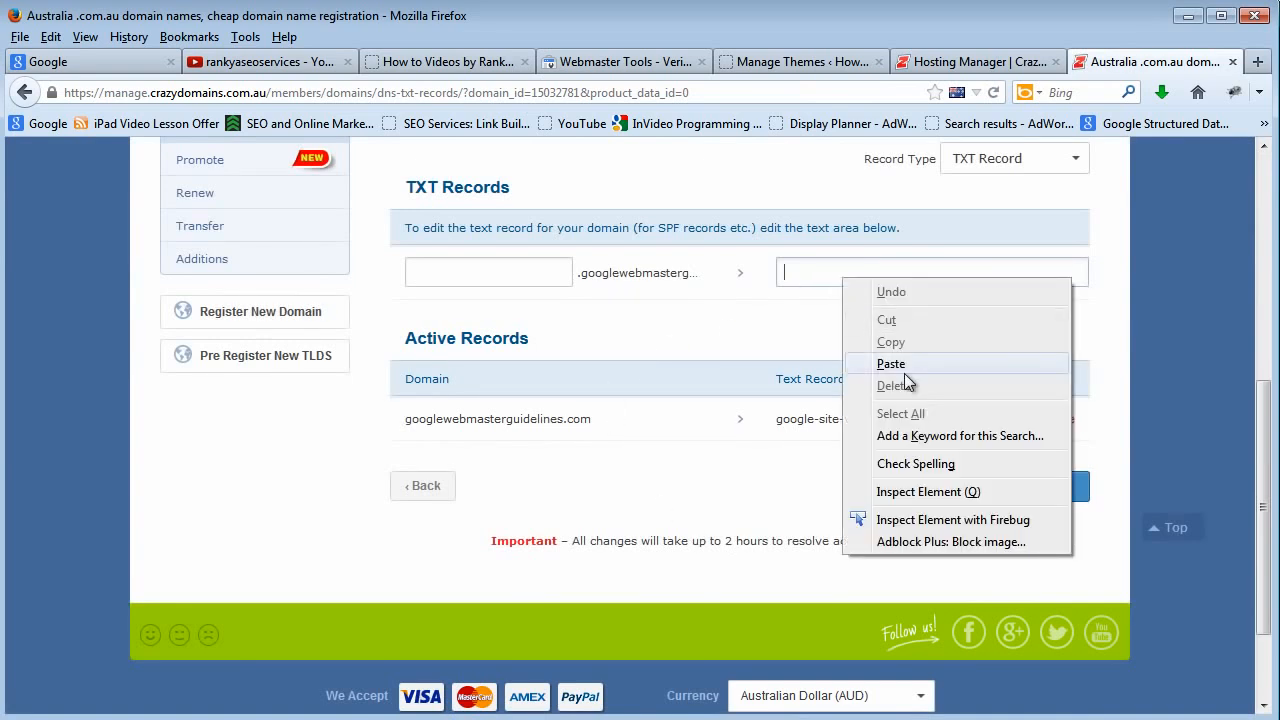
{"action": "left_click", "coordinate": [905, 370]}
{"action": "triple_click", "coordinate": [891, 281]}
{"action": "key", "text": "BackSpace"}
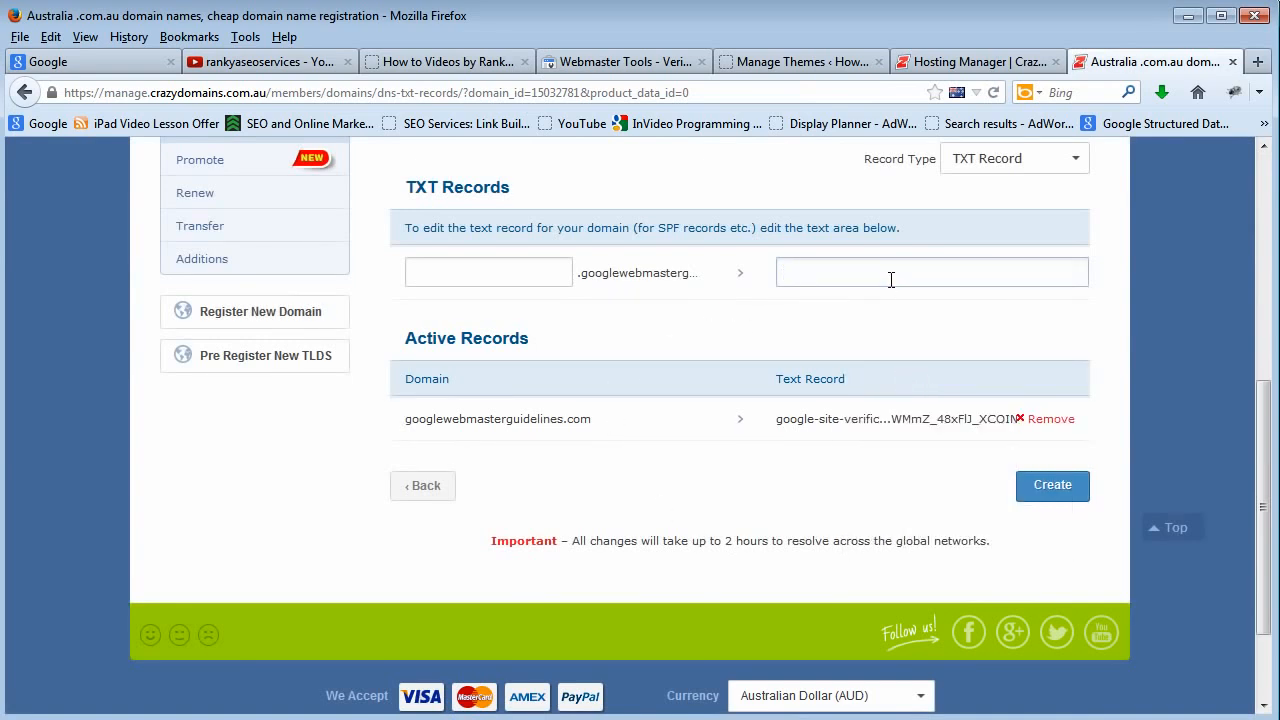
Return to the Webmaster Tools verification page, highlight the TXT Record section name and show the alternate CNAME record instructions.
{"action": "scroll", "coordinate": [845, 343], "scroll_direction": "up", "scroll_amount": 4}
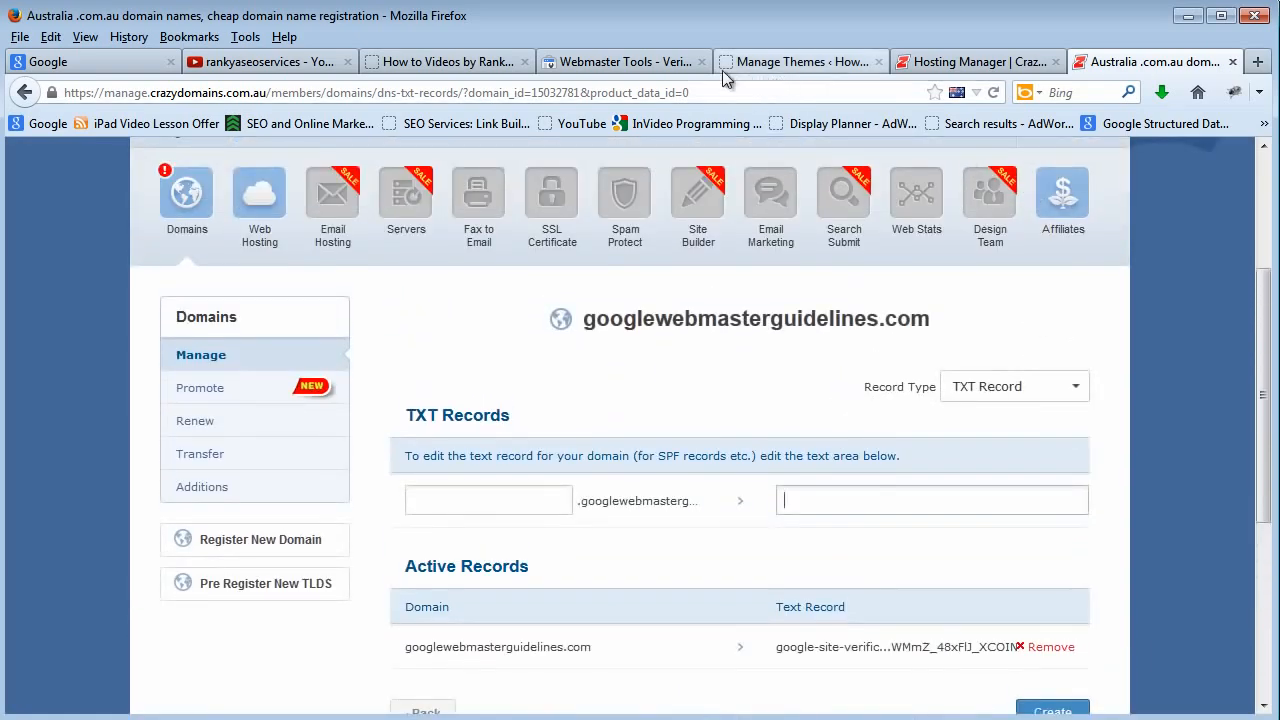
{"action": "left_click", "coordinate": [650, 66]}
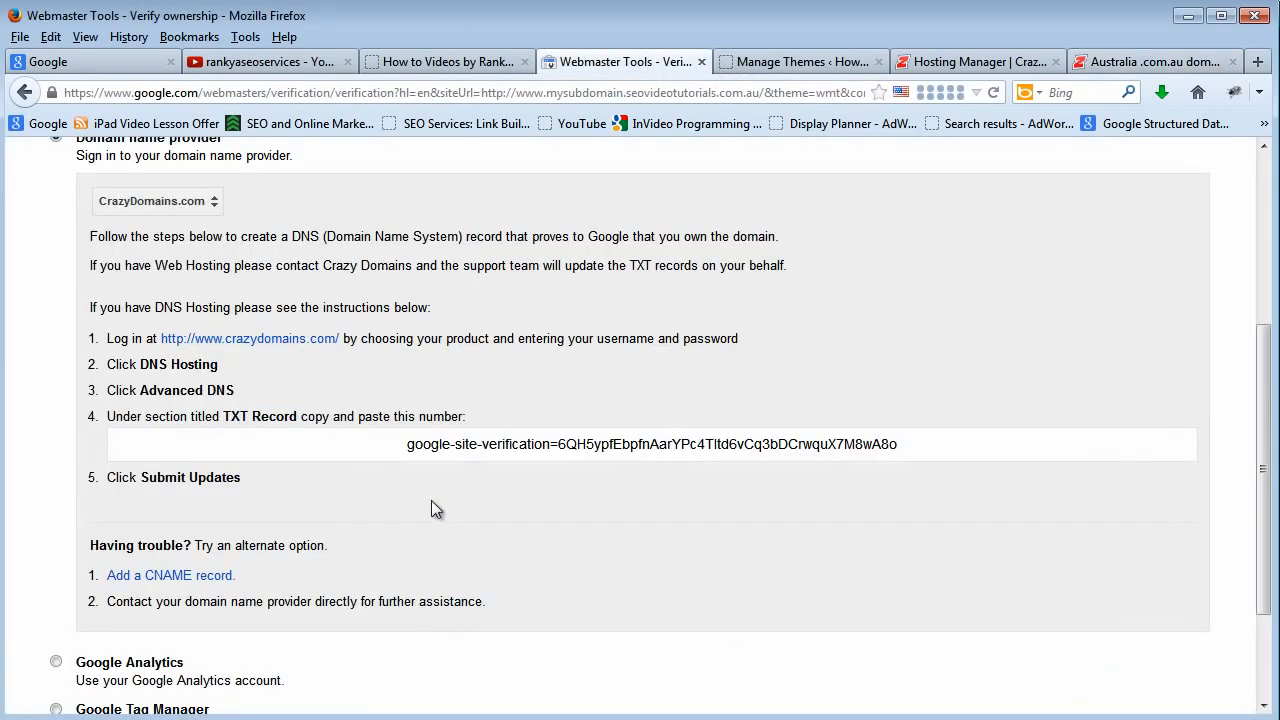
{"action": "left_click_drag", "start_coordinate": [276, 413], "coordinate": [229, 411]}
{"action": "left_click", "coordinate": [275, 417]}
{"action": "left_click", "coordinate": [149, 572]}
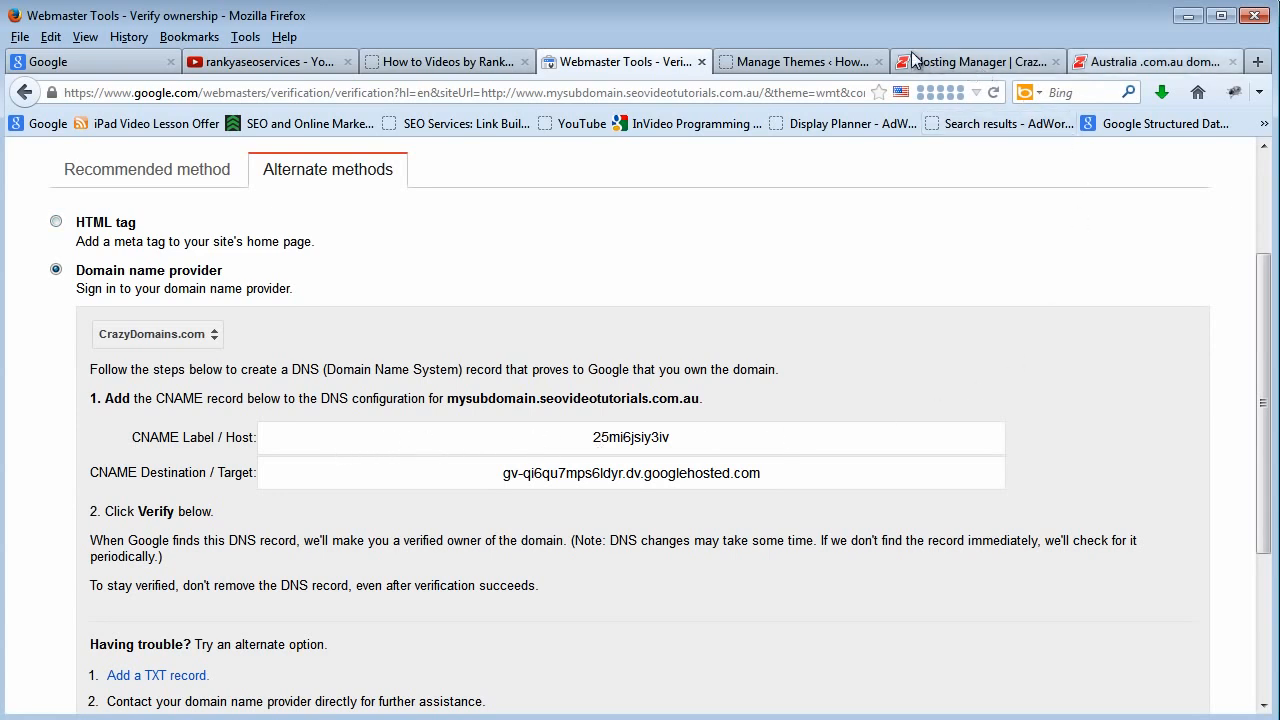
Switch the Crazy Domains record type to CNAME Record, and select the CNAME Destination / Target value in Webmaster Tools.
{"action": "left_click", "coordinate": [1150, 61]}
{"action": "left_click", "coordinate": [1075, 390]}
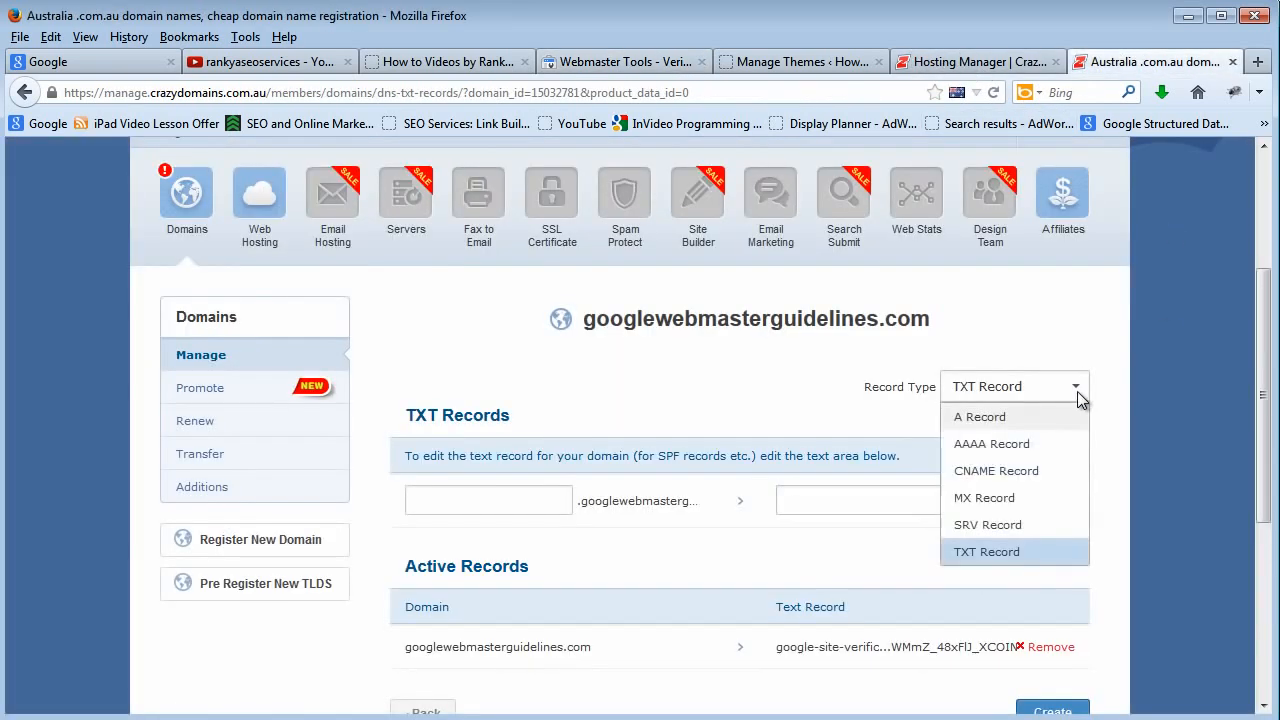
{"action": "left_click", "coordinate": [998, 471]}
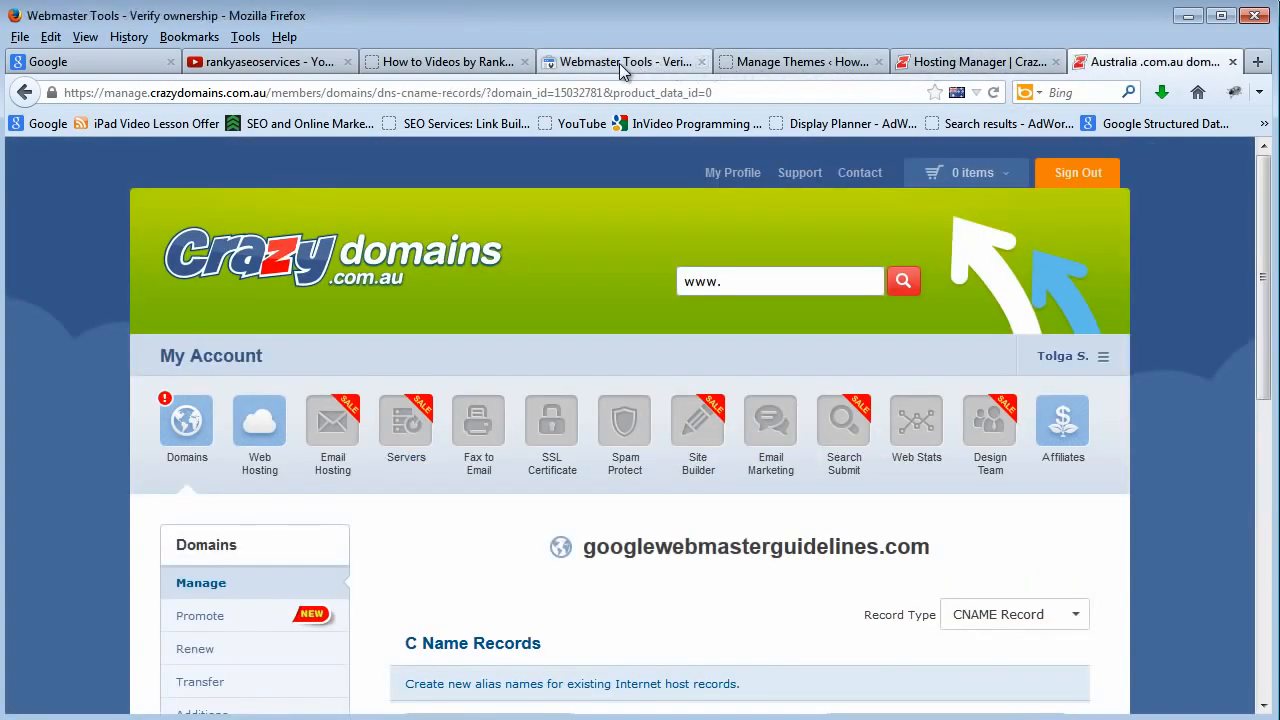
{"action": "left_click", "coordinate": [622, 62]}
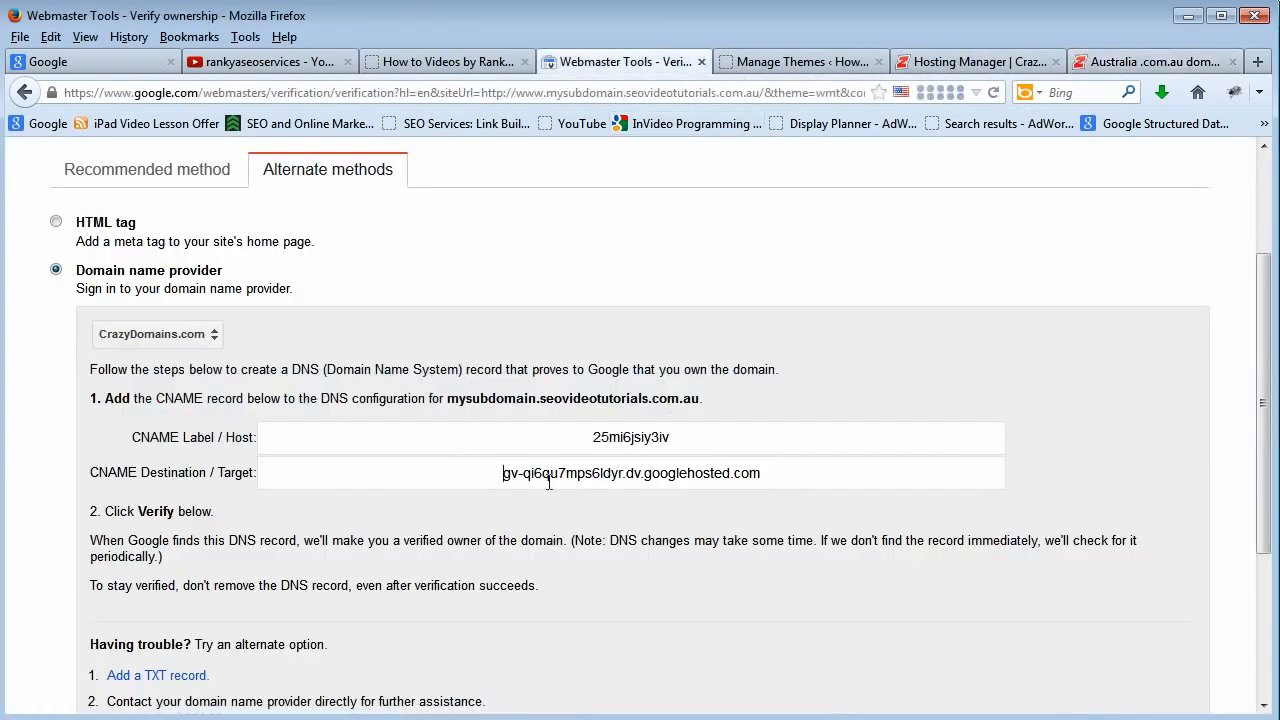
{"action": "left_click", "coordinate": [552, 478]}
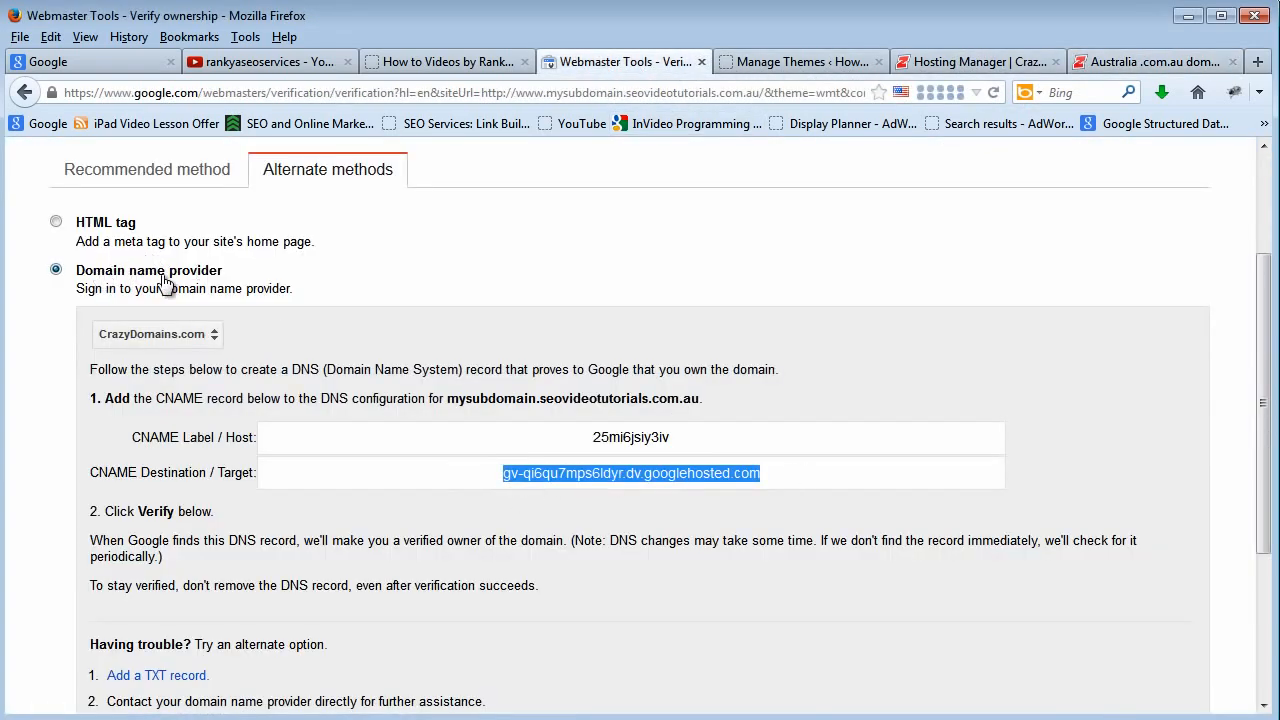
Show the requirements of the Google Analytics verification method and those of Google Tag Manager.
{"action": "scroll", "coordinate": [373, 477], "scroll_direction": "down", "scroll_amount": 3}
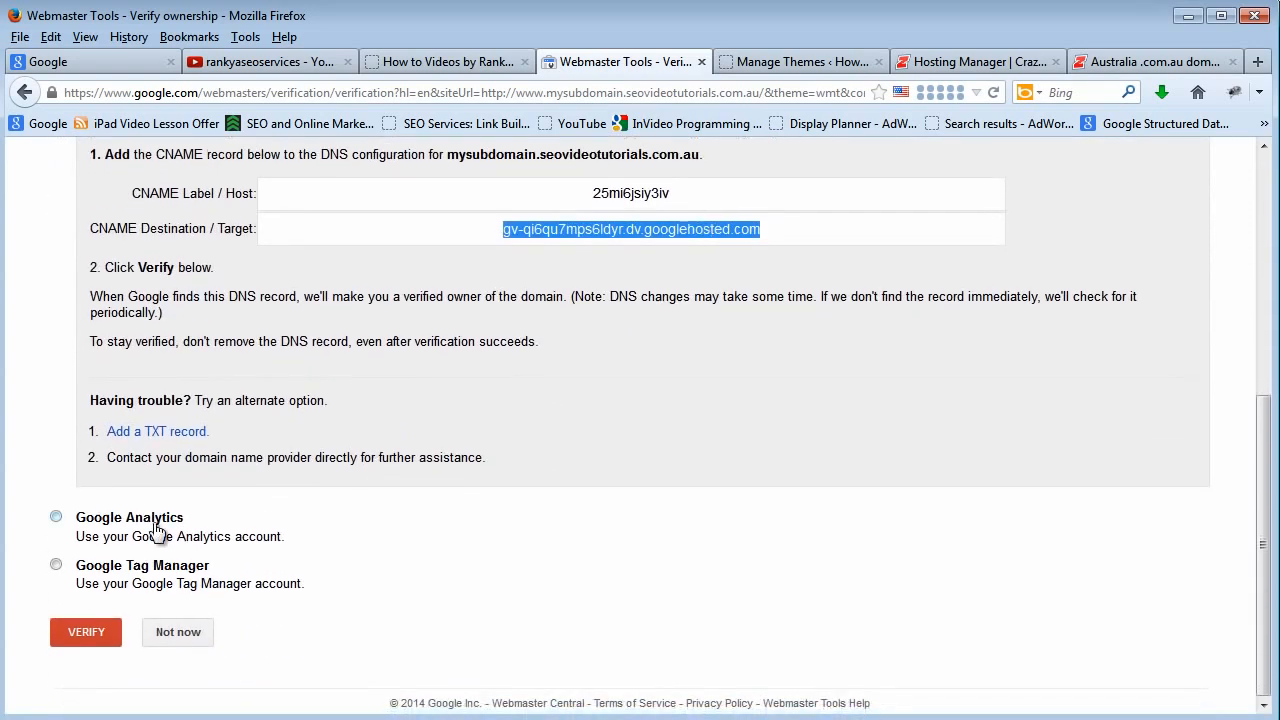
{"action": "left_click", "coordinate": [57, 518]}
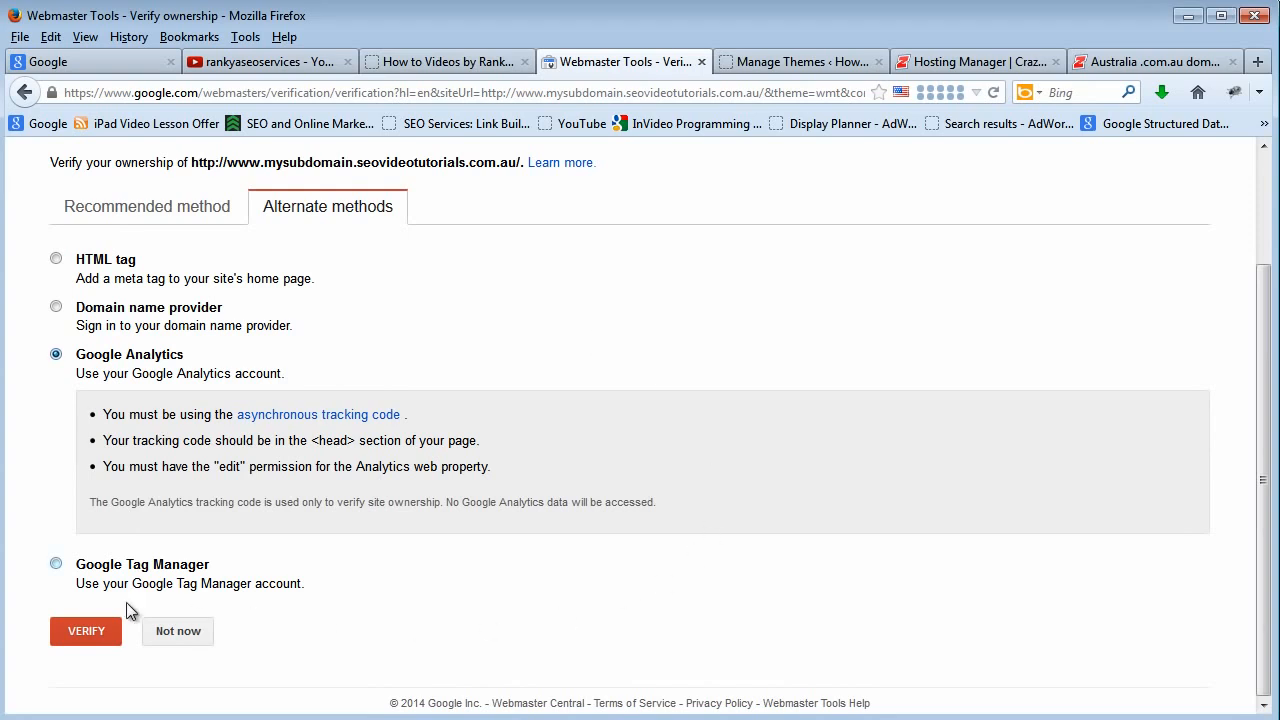
{"action": "left_click", "coordinate": [55, 565]}
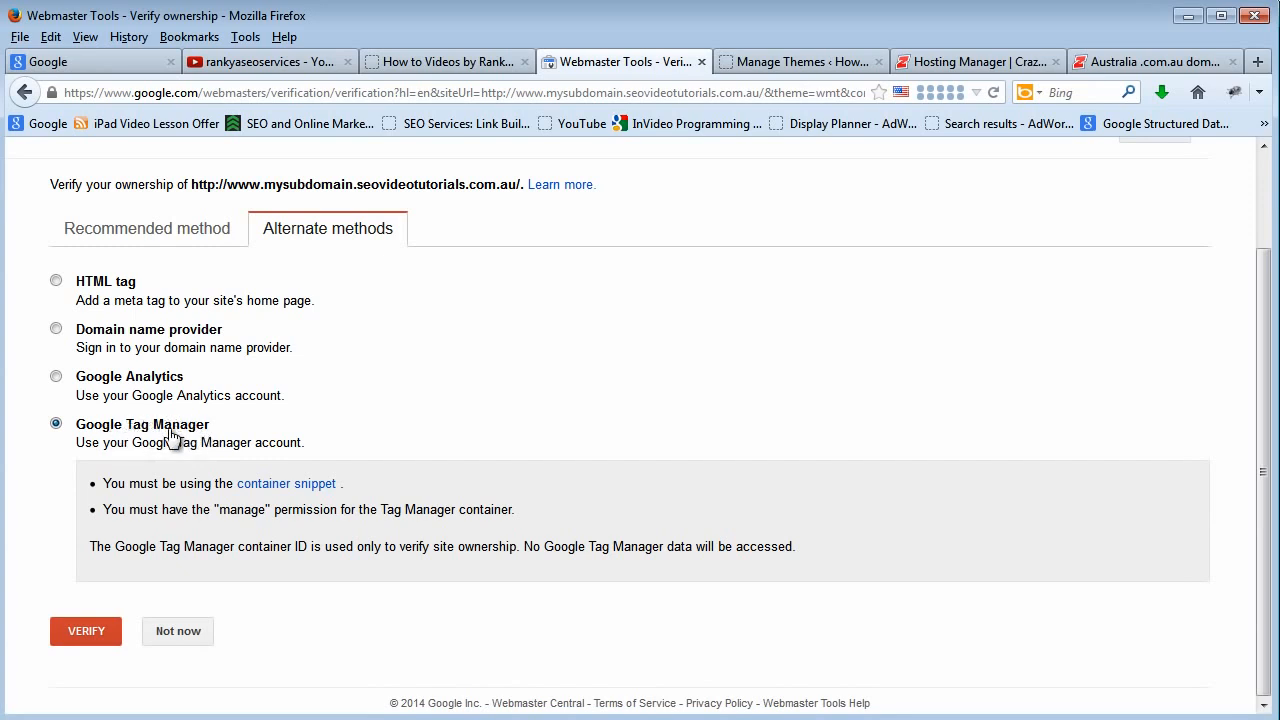
Highlight the Tag Manager container ID wording, view the container snippet help page and return to the verification page.
{"action": "left_click_drag", "start_coordinate": [245, 548], "coordinate": [312, 550]}
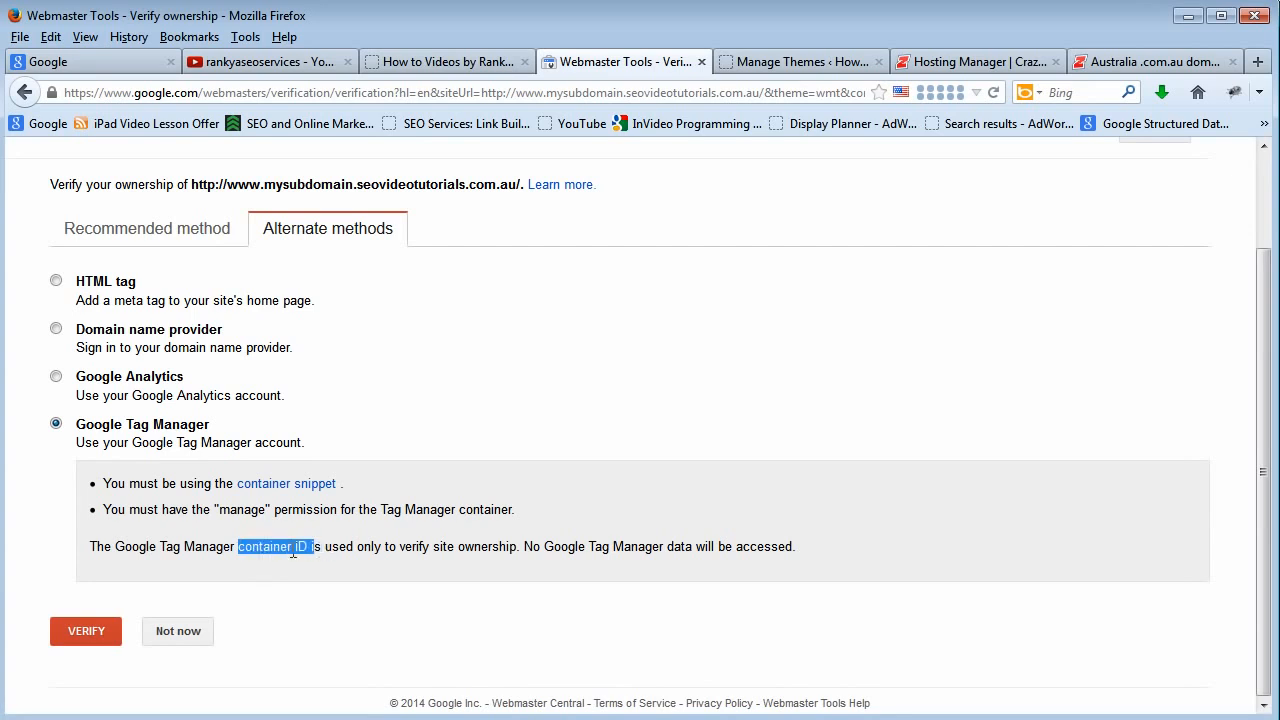
{"action": "left_click", "coordinate": [314, 549]}
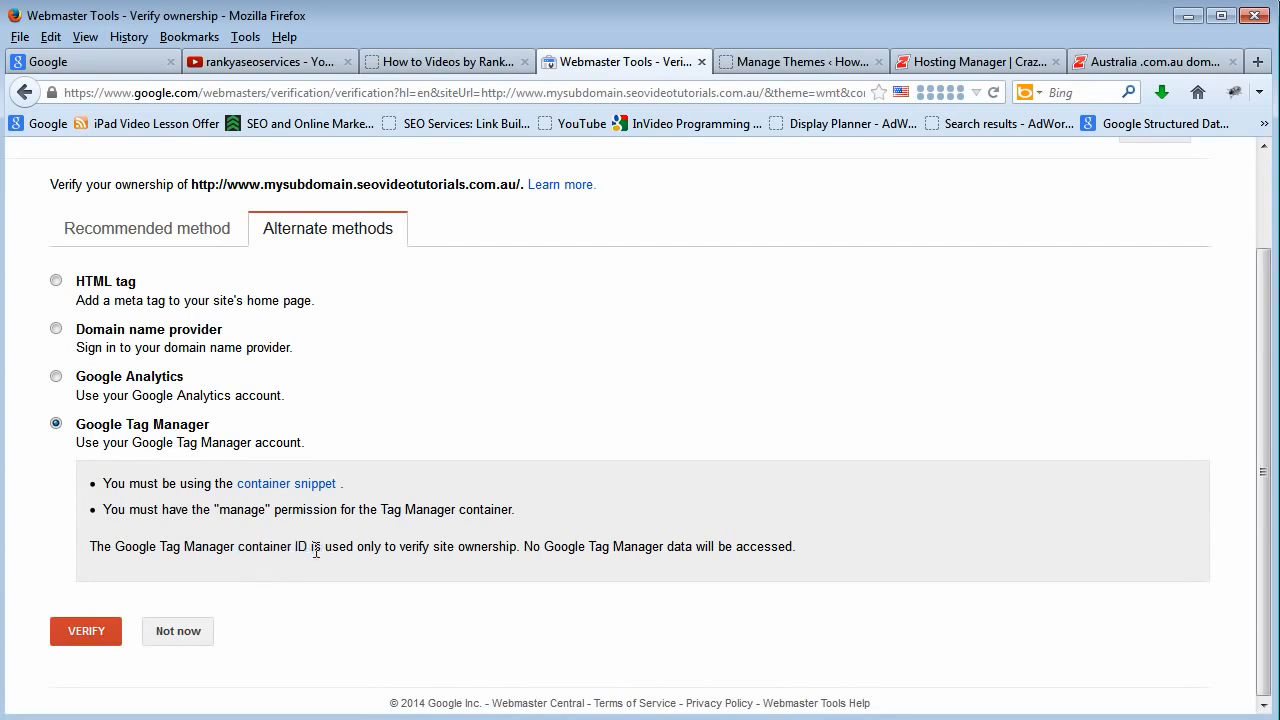
{"action": "left_click", "coordinate": [283, 488]}
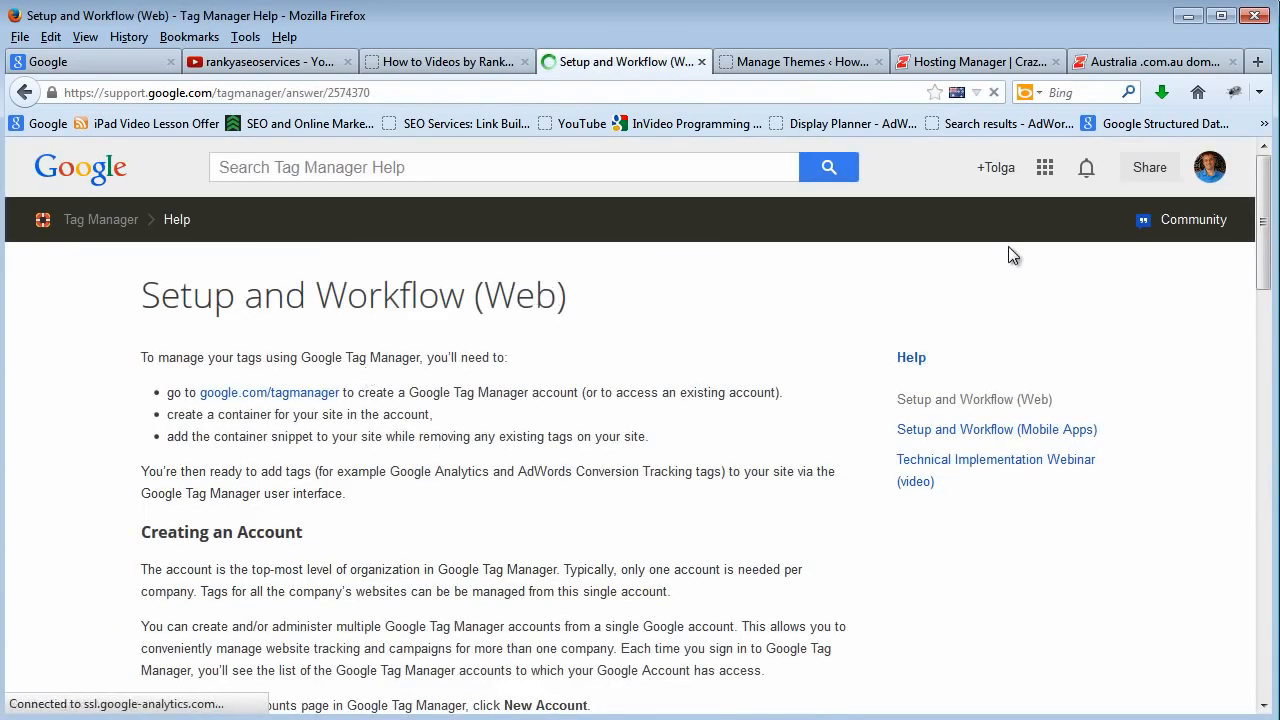
{"action": "left_click", "coordinate": [24, 92]}
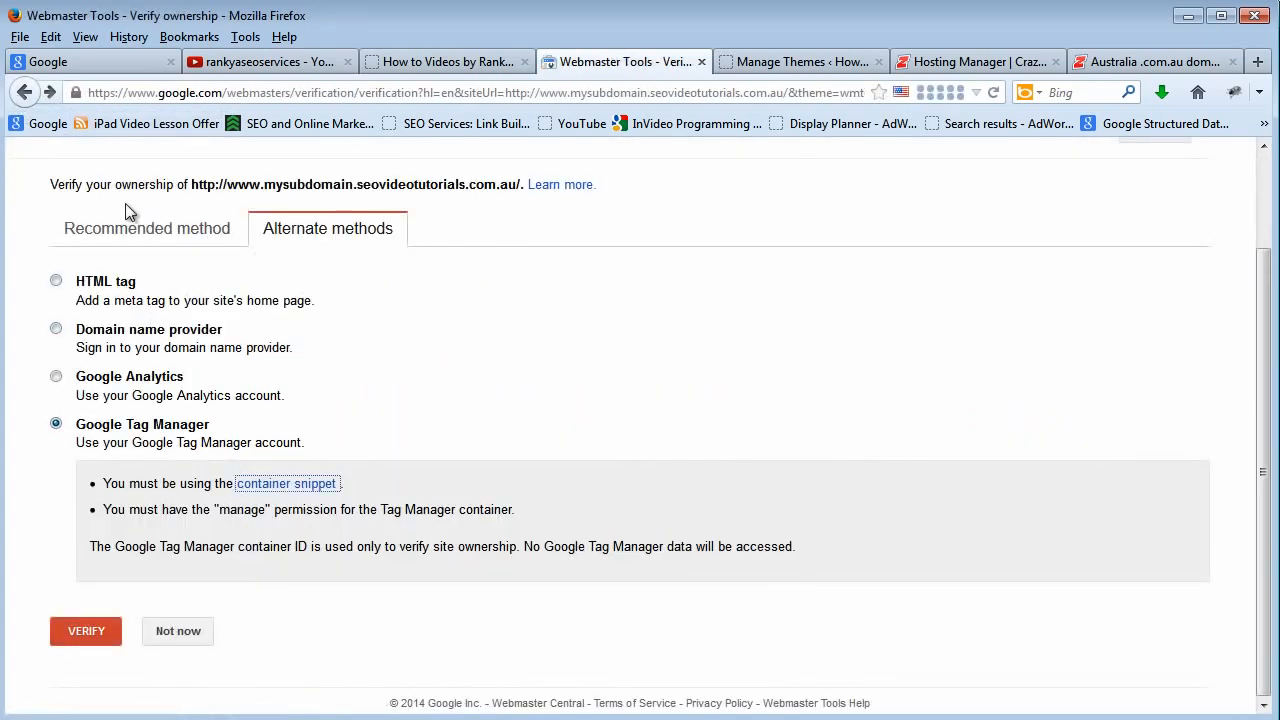
Switch to the recommended HTML file upload method, request the HTML verification file and cancel its download.
{"action": "left_click", "coordinate": [128, 236]}
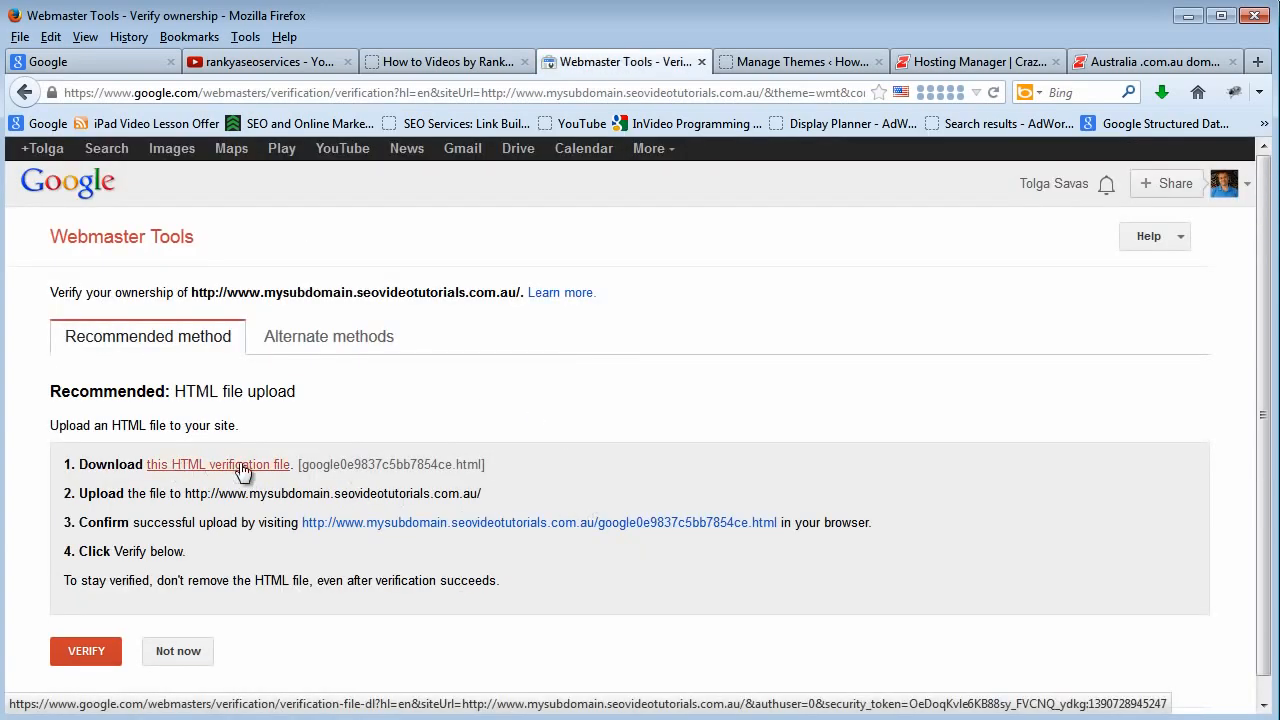
{"action": "left_click", "coordinate": [243, 466]}
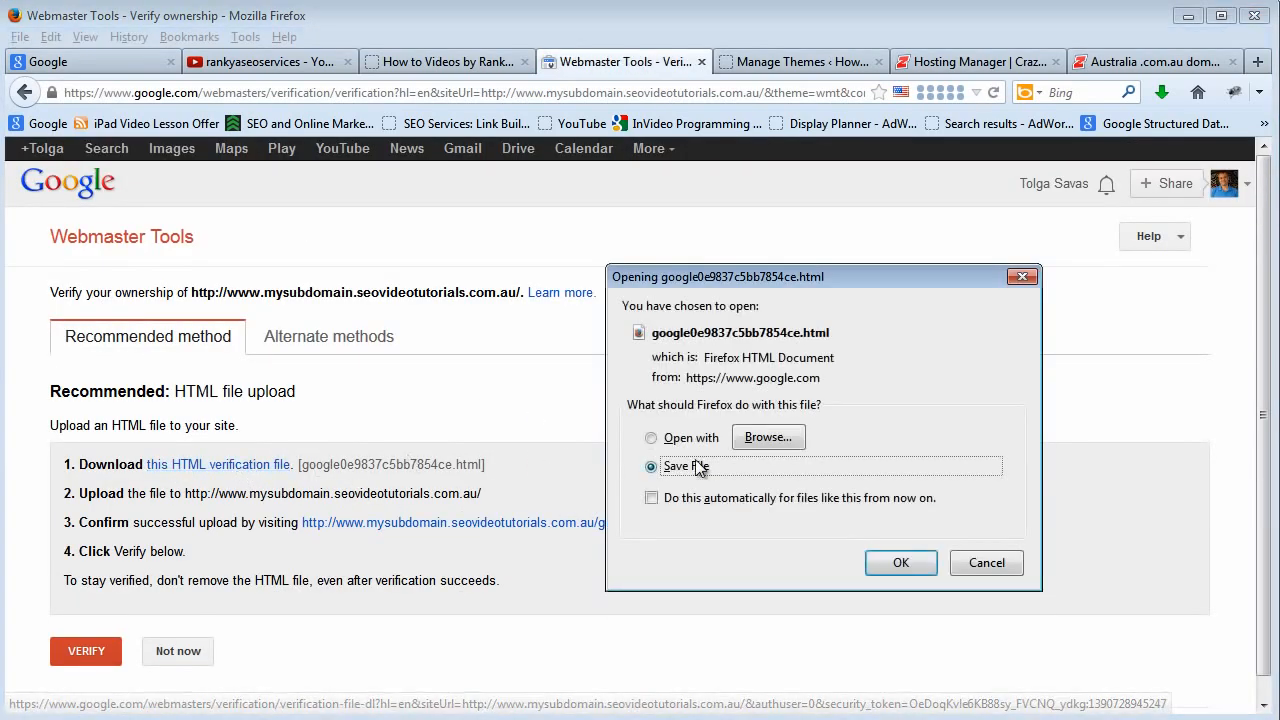
{"action": "left_click", "coordinate": [985, 563]}
Open the folder containing the previously downloaded google0e9837c5bb7854ce.html from the browser's download list.
{"action": "left_click", "coordinate": [1160, 100]}
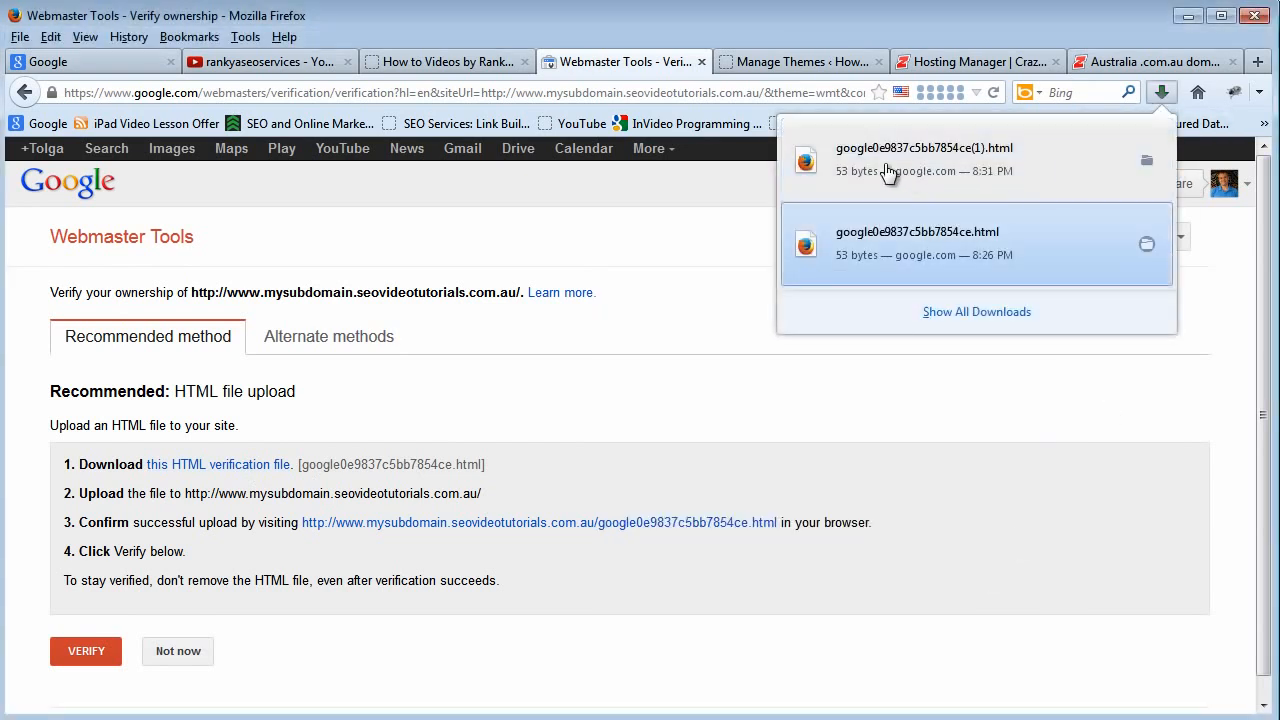
{"action": "right_click", "coordinate": [870, 245]}
{"action": "left_click", "coordinate": [916, 283]}
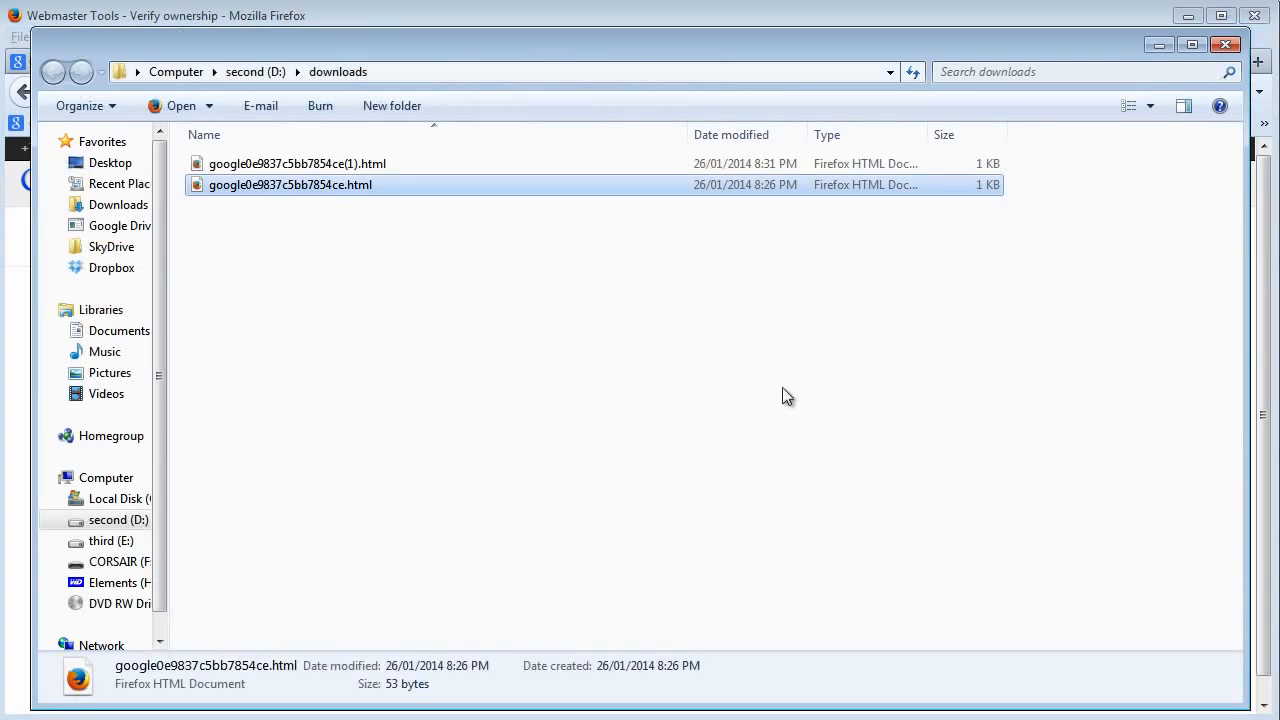
{"action": "left_click_drag", "start_coordinate": [488, 48], "coordinate": [466, 33]}
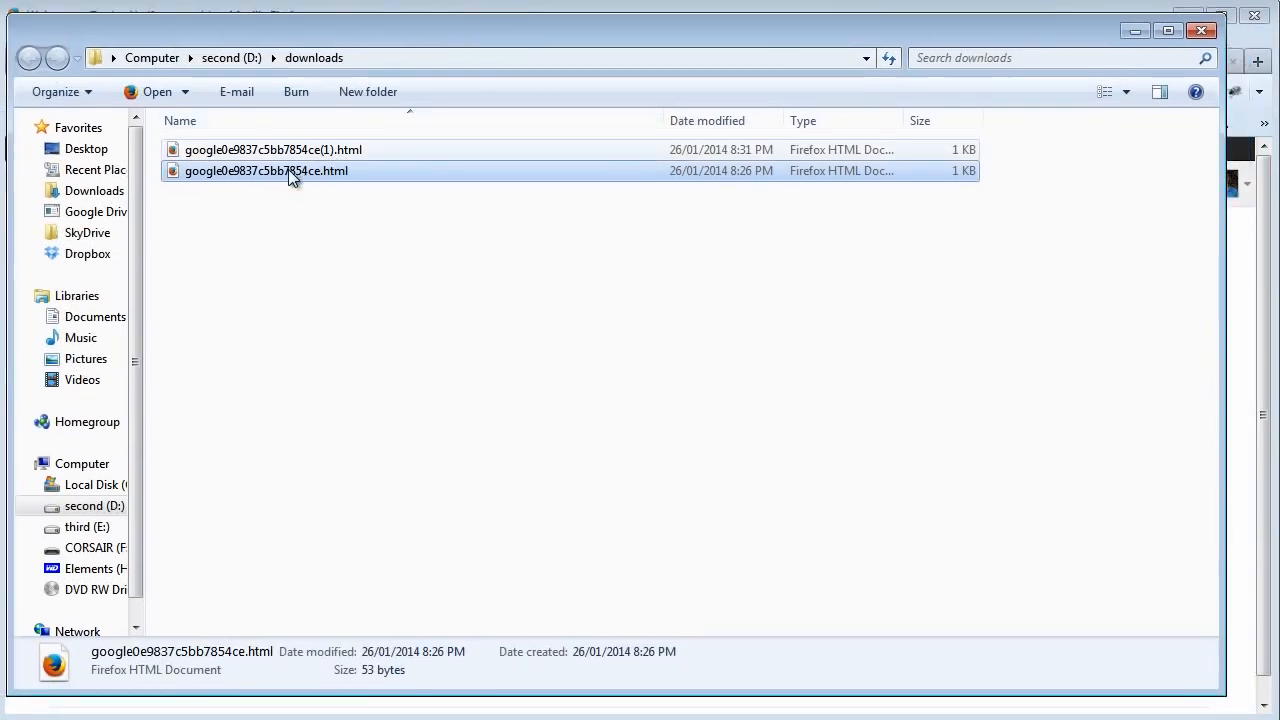
Delete the duplicate google0e9837c5bb7854ce(1).html, select the remaining verification file and minimize the downloads folder.
{"action": "left_click", "coordinate": [307, 150]}
{"action": "key", "text": "Delete"}
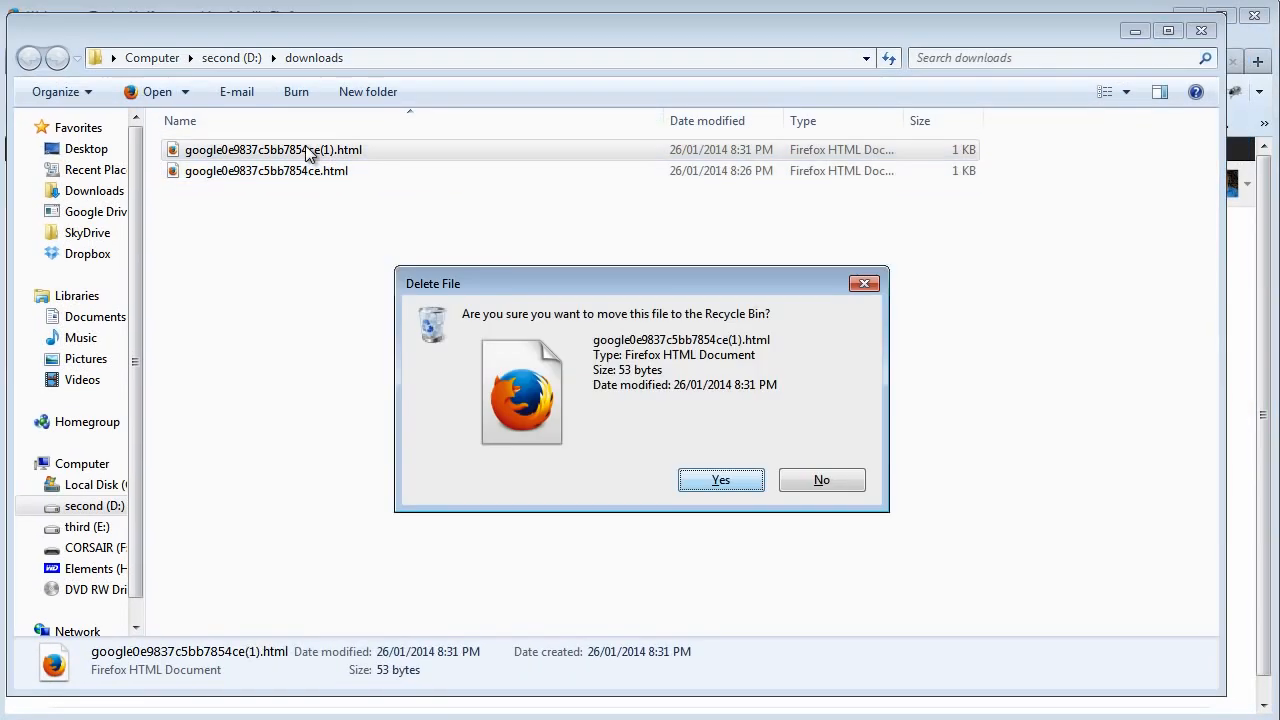
{"action": "key", "text": "Return"}
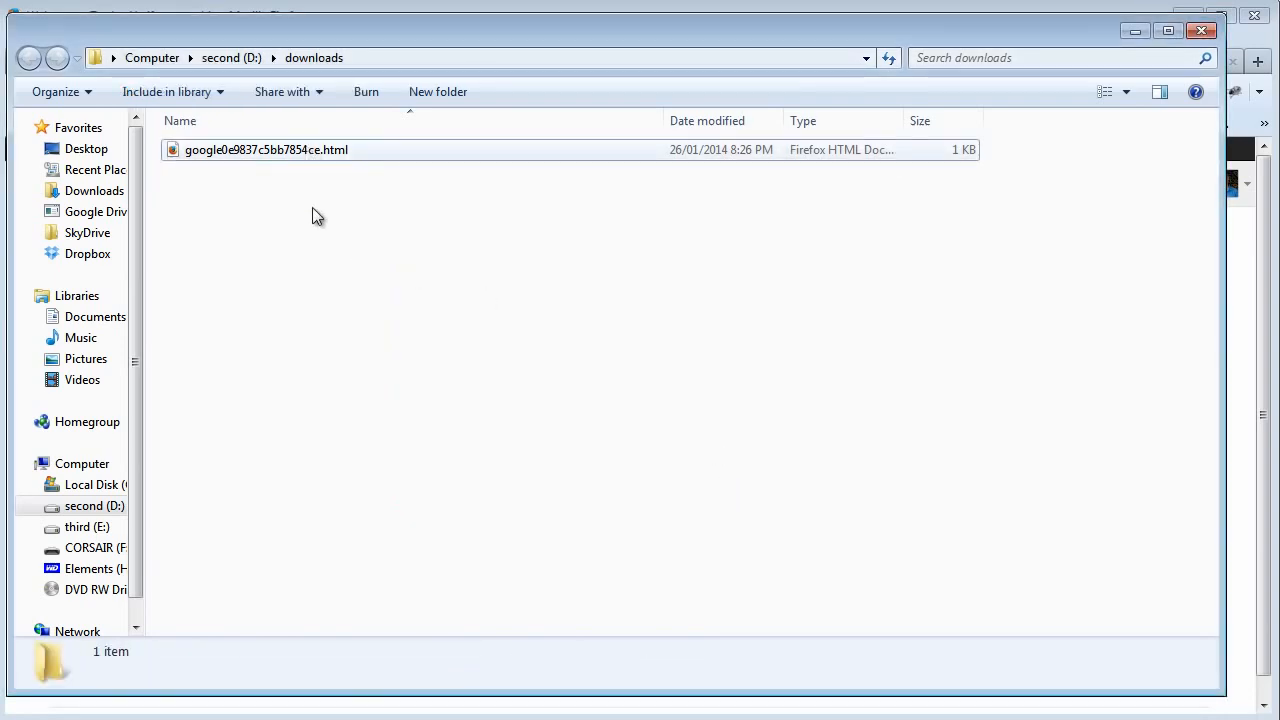
{"action": "left_click", "coordinate": [281, 151]}
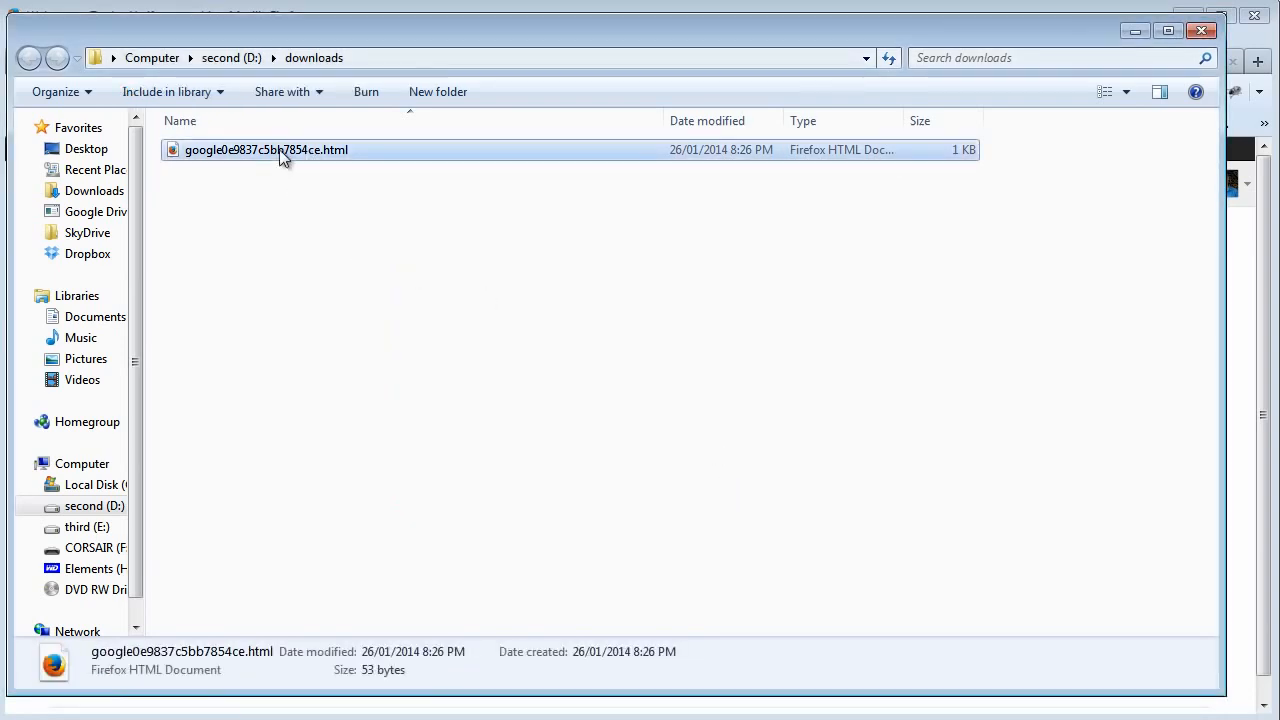
{"action": "left_click", "coordinate": [1135, 31]}
Switch to the Crazy Domains Hosting Manager, open its File Manager and enter the mysubdomain folder inside public_html.
{"action": "left_click", "coordinate": [985, 62]}
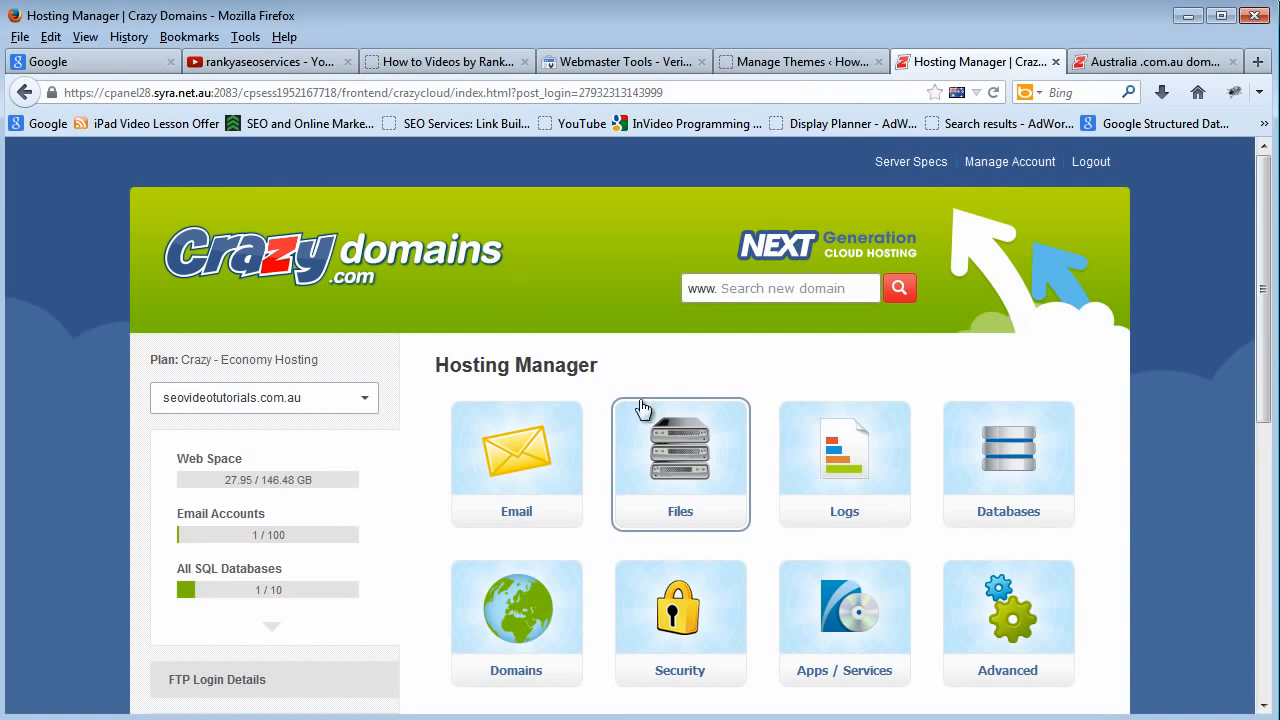
{"action": "left_click", "coordinate": [690, 445]}
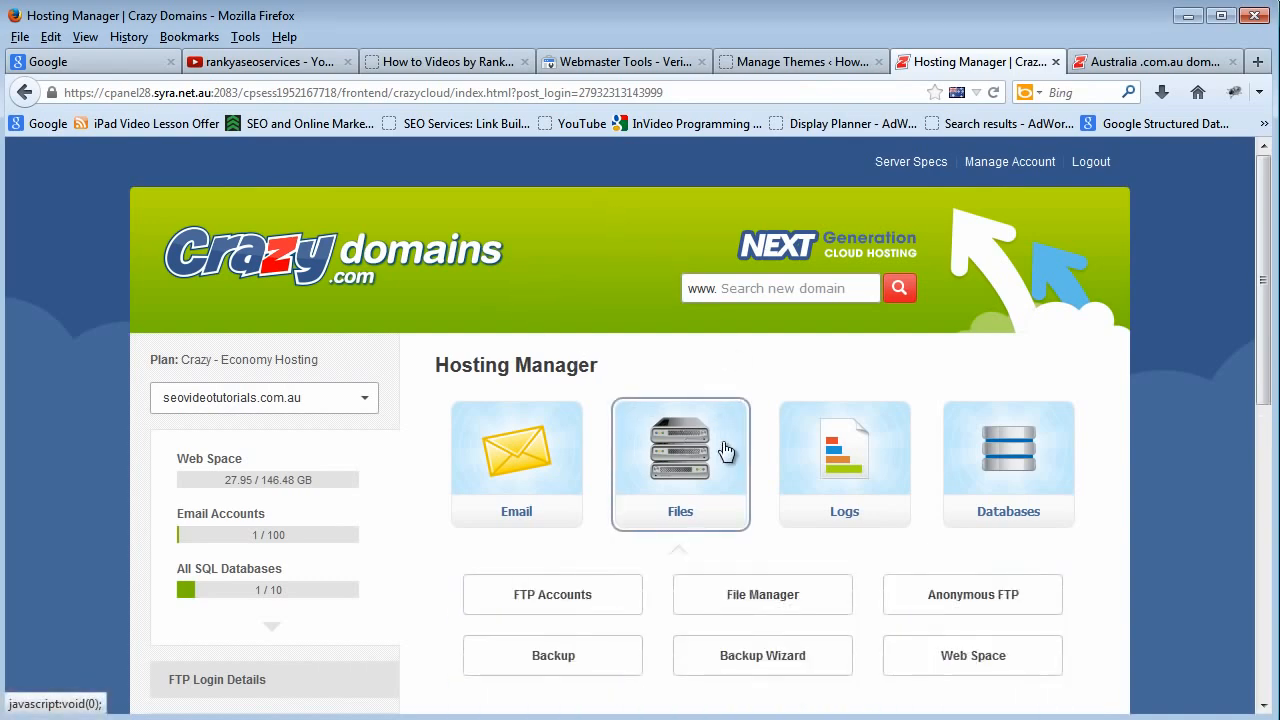
{"action": "left_click", "coordinate": [706, 588]}
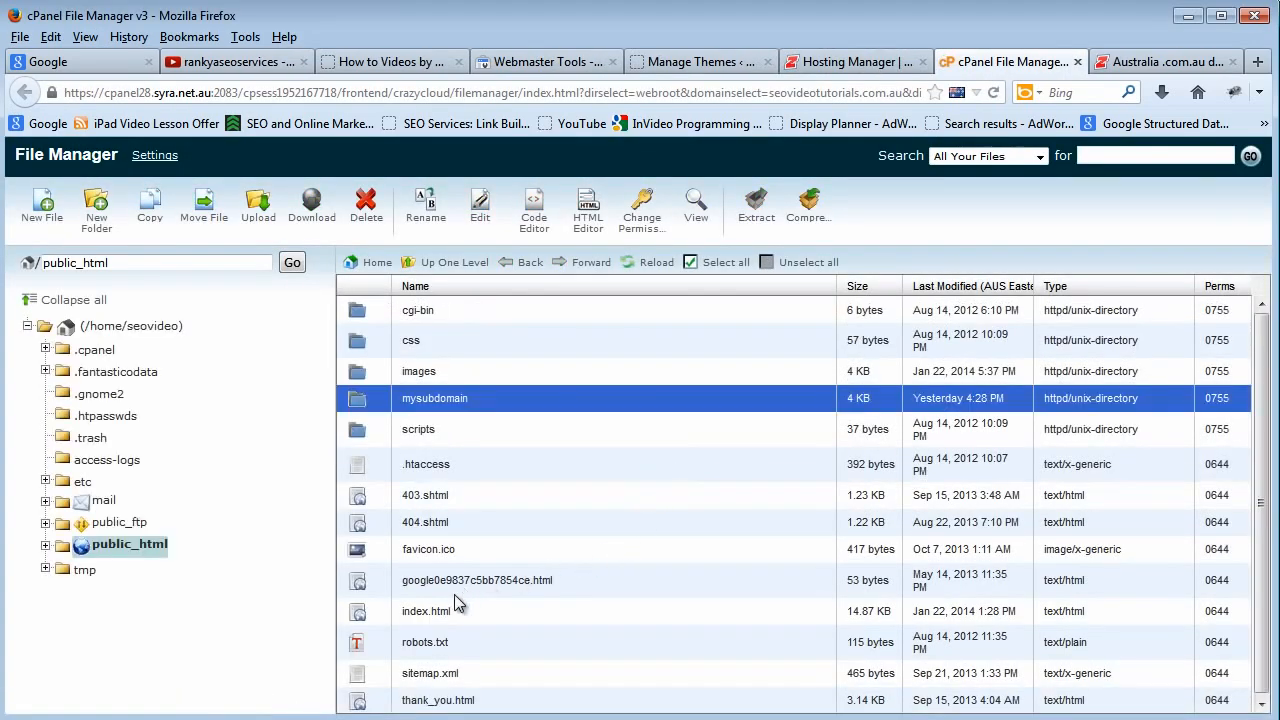
{"action": "double_click", "coordinate": [362, 408]}
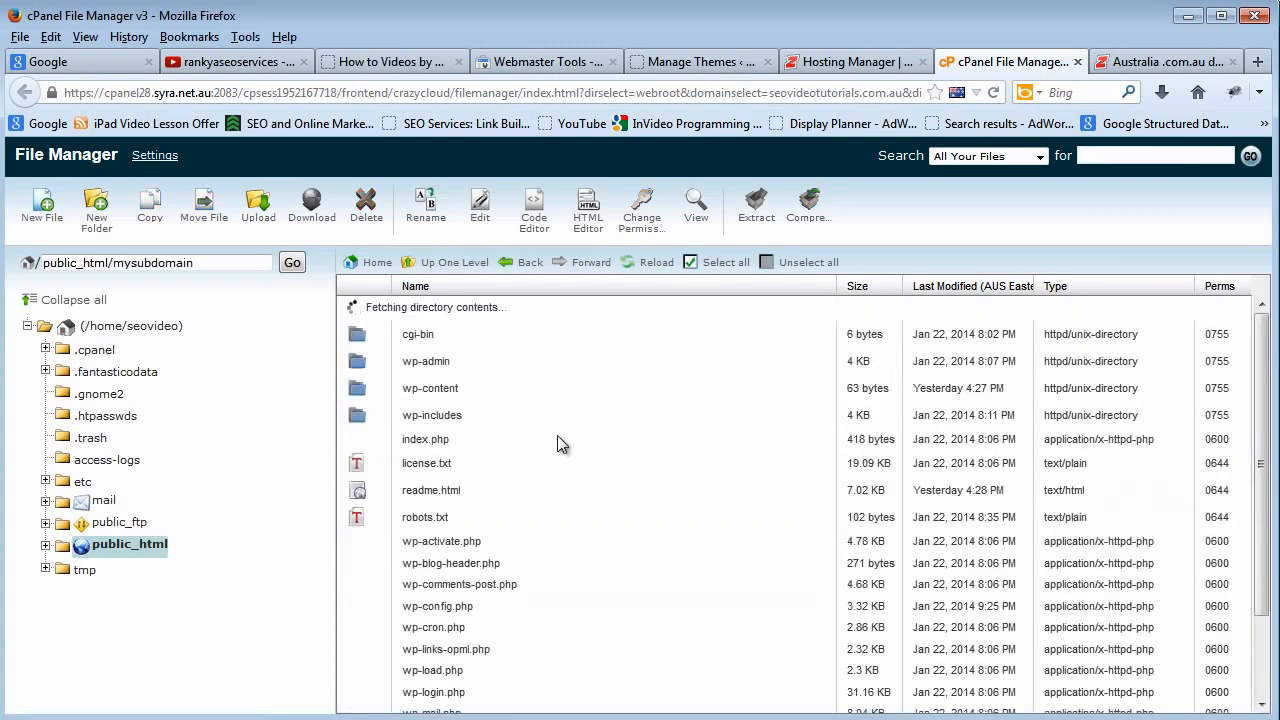
Upload google0e9837c5bb7854ce.html from the downloads folder on drive D: to public_html, overwriting the existing copy, and return to the file listing.
{"action": "left_click", "coordinate": [80, 550]}
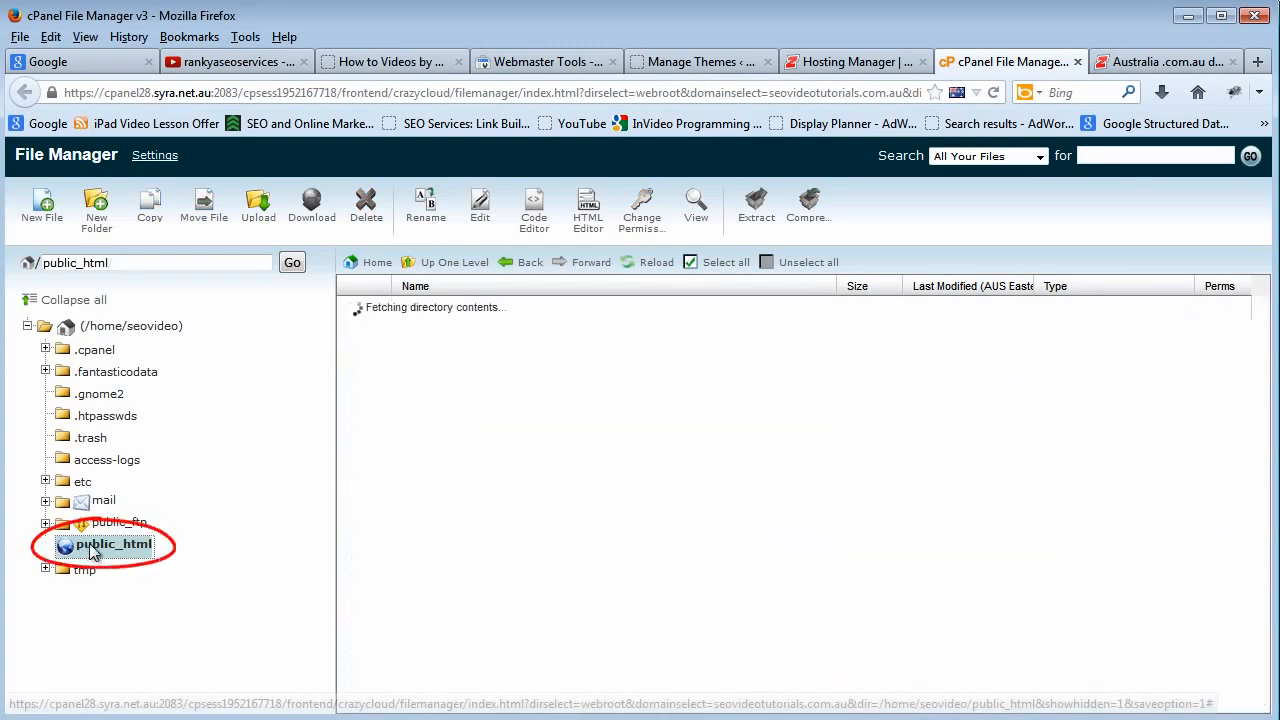
{"action": "left_click", "coordinate": [264, 222]}
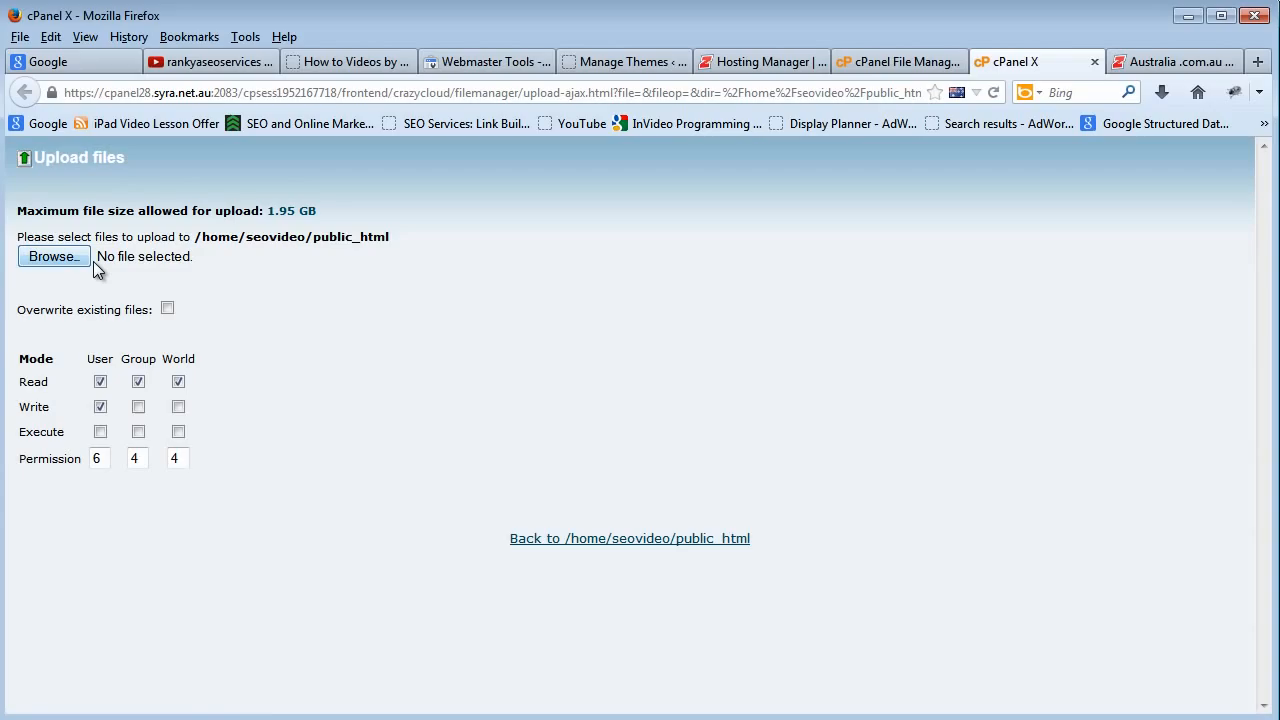
{"action": "left_click", "coordinate": [88, 258]}
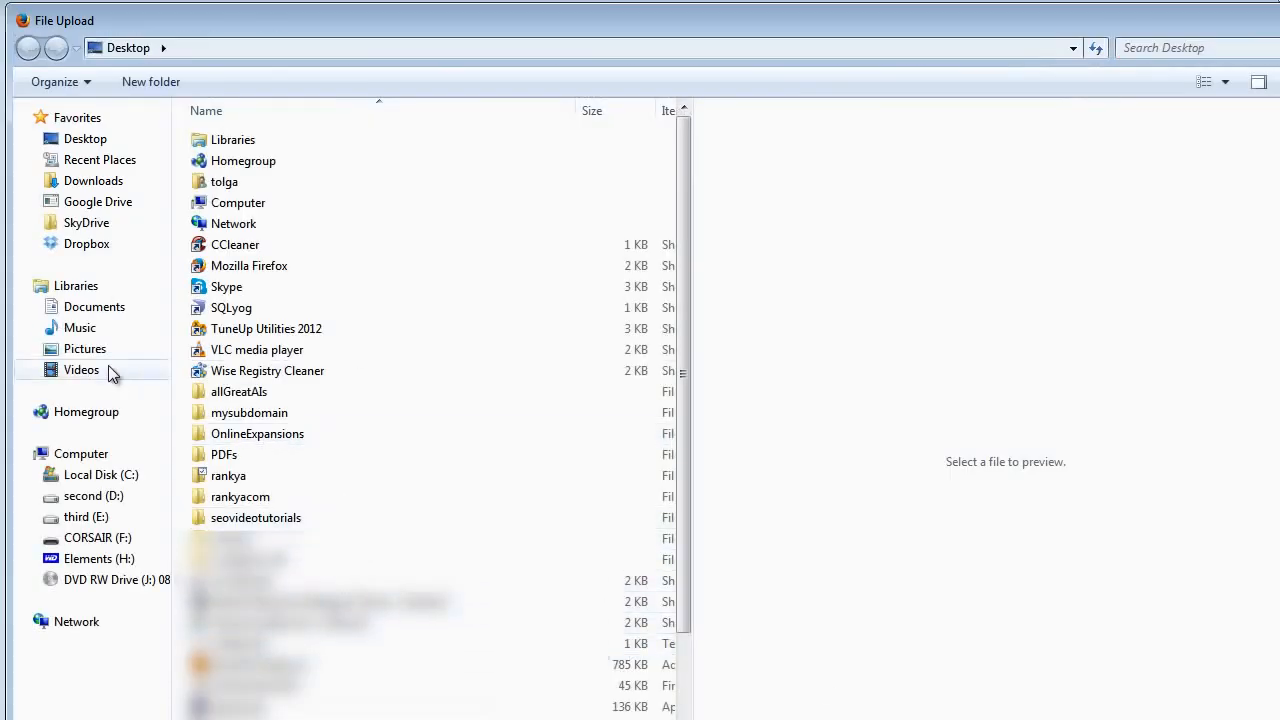
{"action": "left_click", "coordinate": [100, 497]}
{"action": "double_click", "coordinate": [238, 161]}
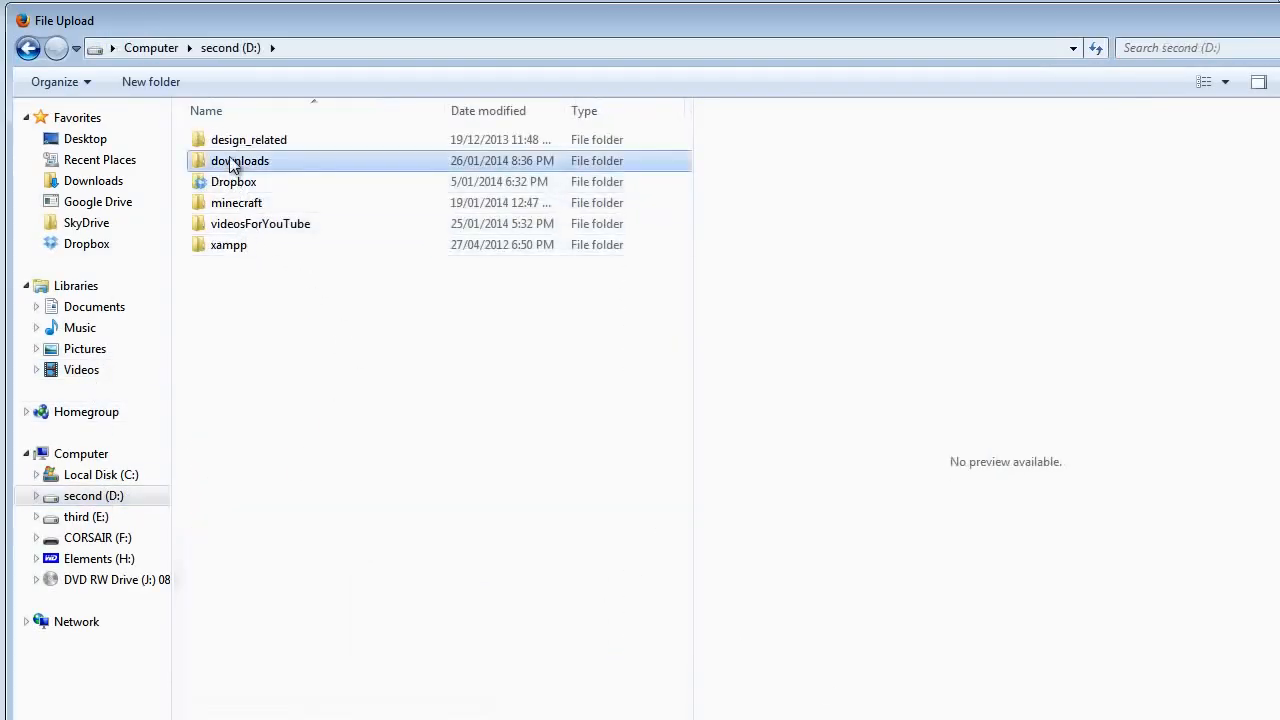
{"action": "left_click", "coordinate": [282, 140]}
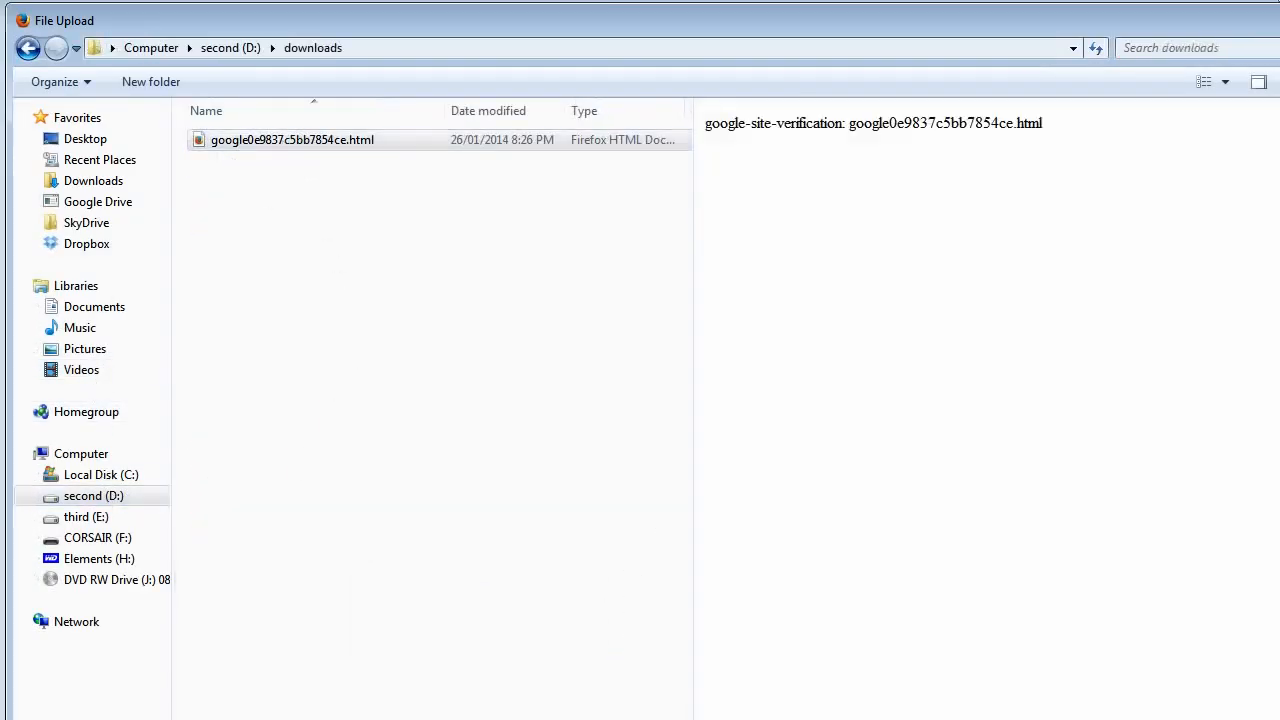
{"action": "key", "text": "Return"}
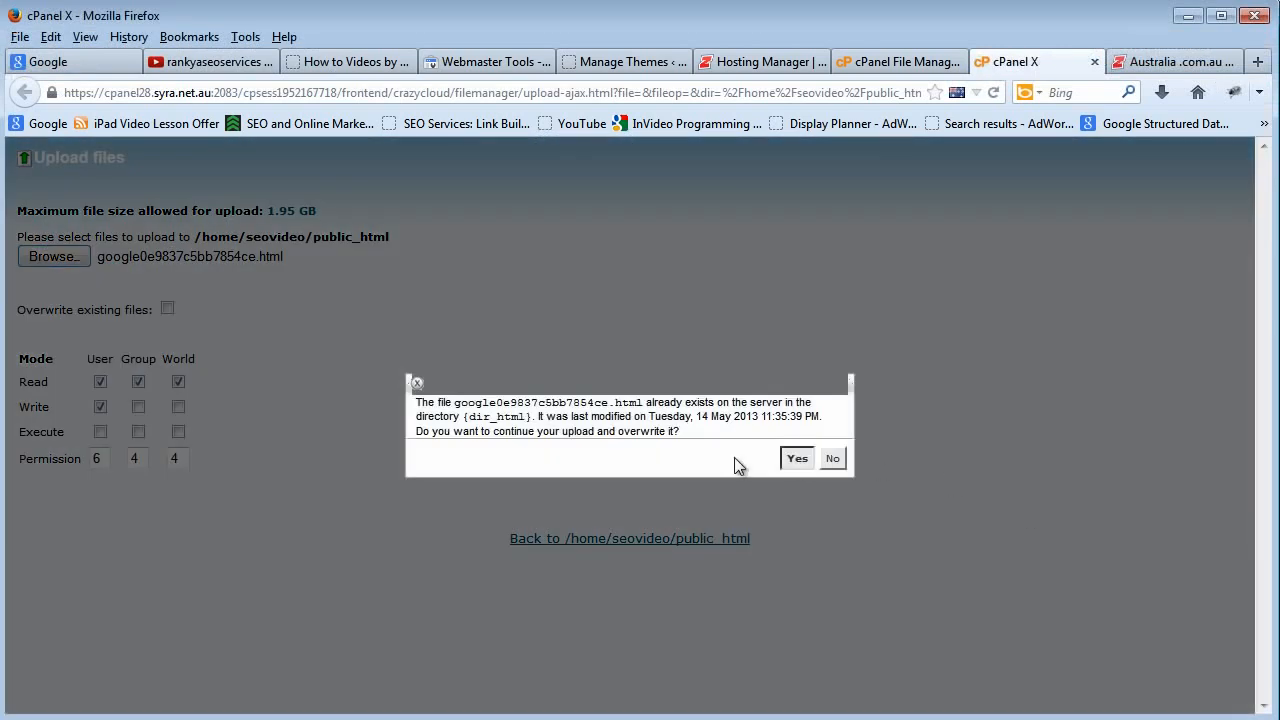
{"action": "left_click", "coordinate": [796, 461]}
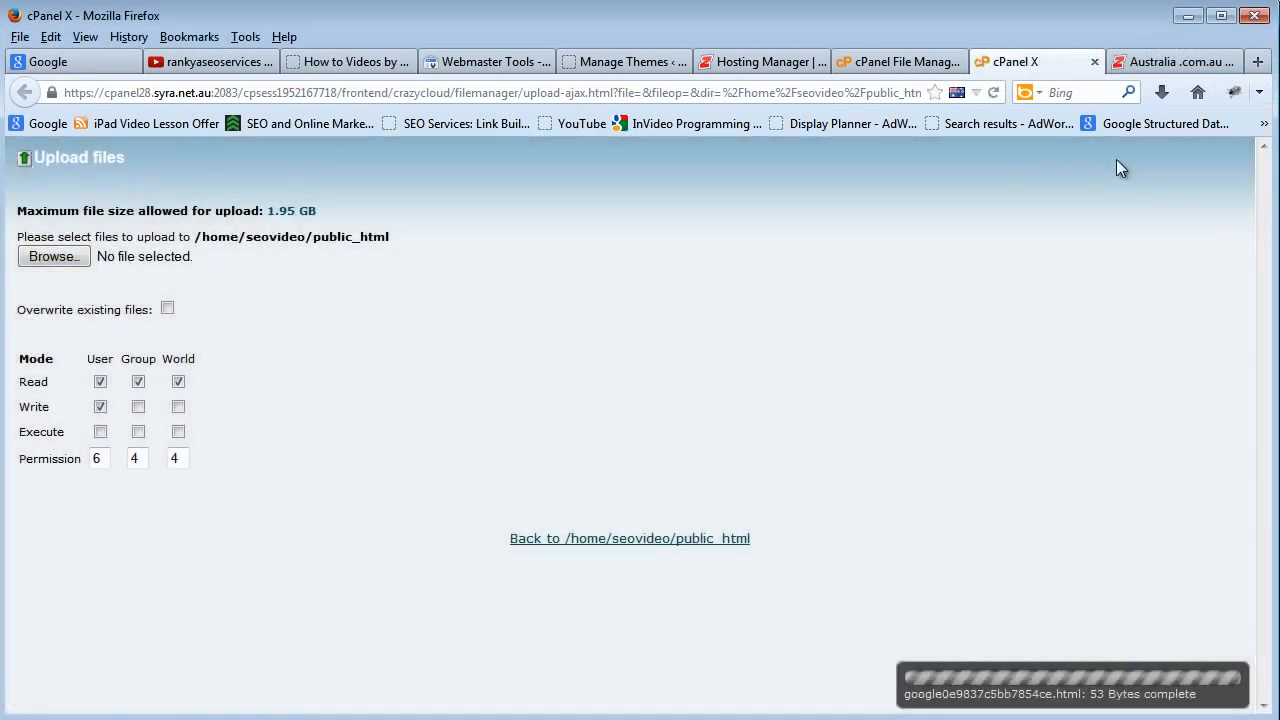
{"action": "left_click", "coordinate": [893, 66]}
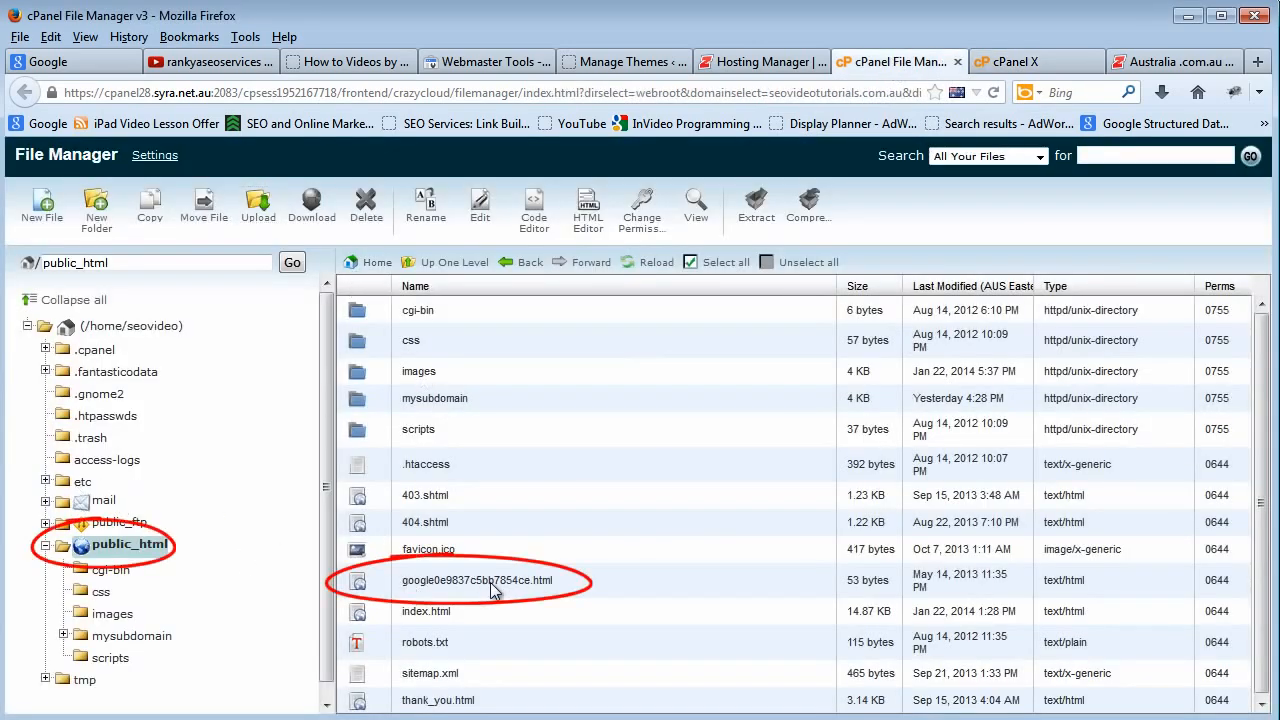
Switch to Webmaster Tools, choose the alternate HTML tag verification method and select the whole google-site-verification meta tag.
{"action": "left_click", "coordinate": [563, 58]}
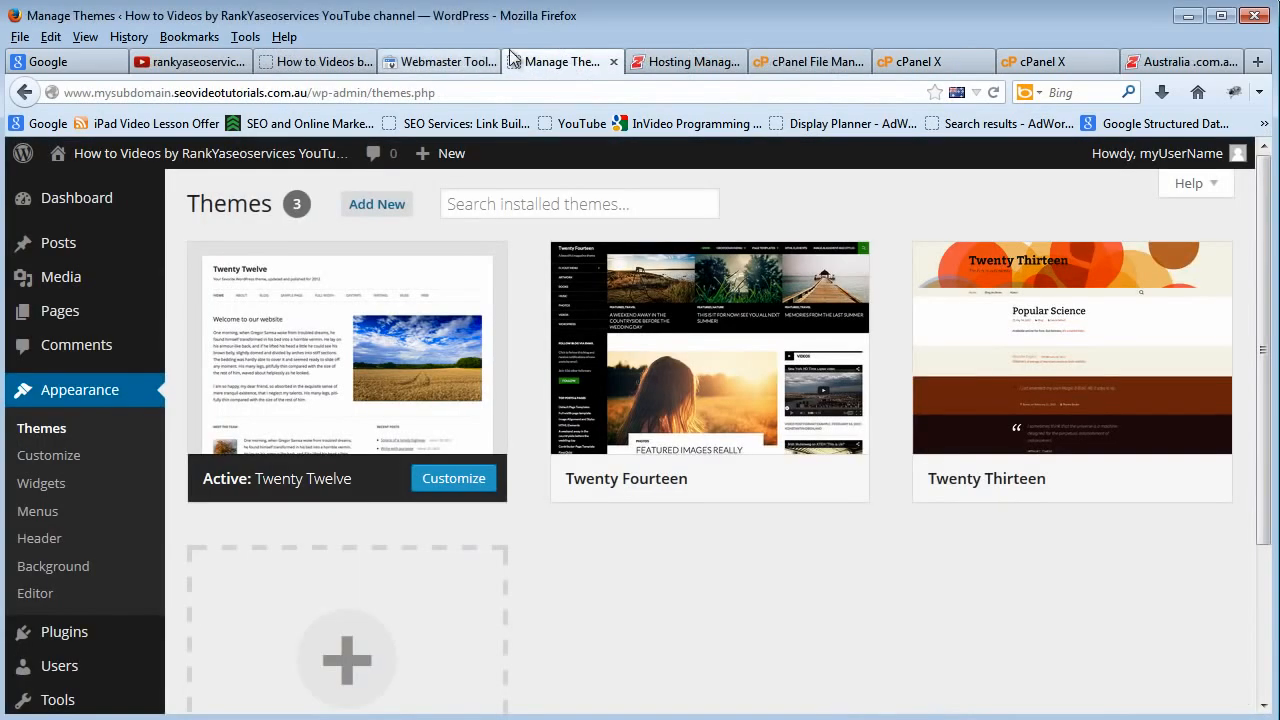
{"action": "left_click", "coordinate": [434, 58]}
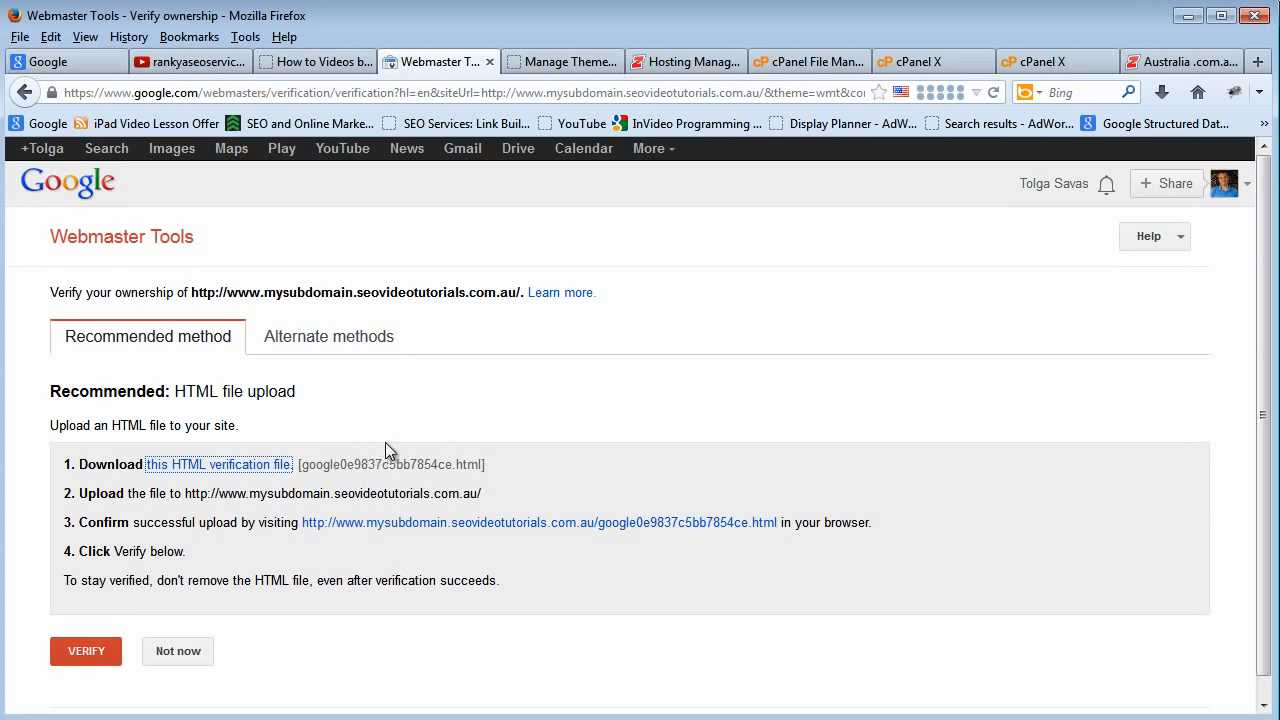
{"action": "left_click", "coordinate": [330, 346]}
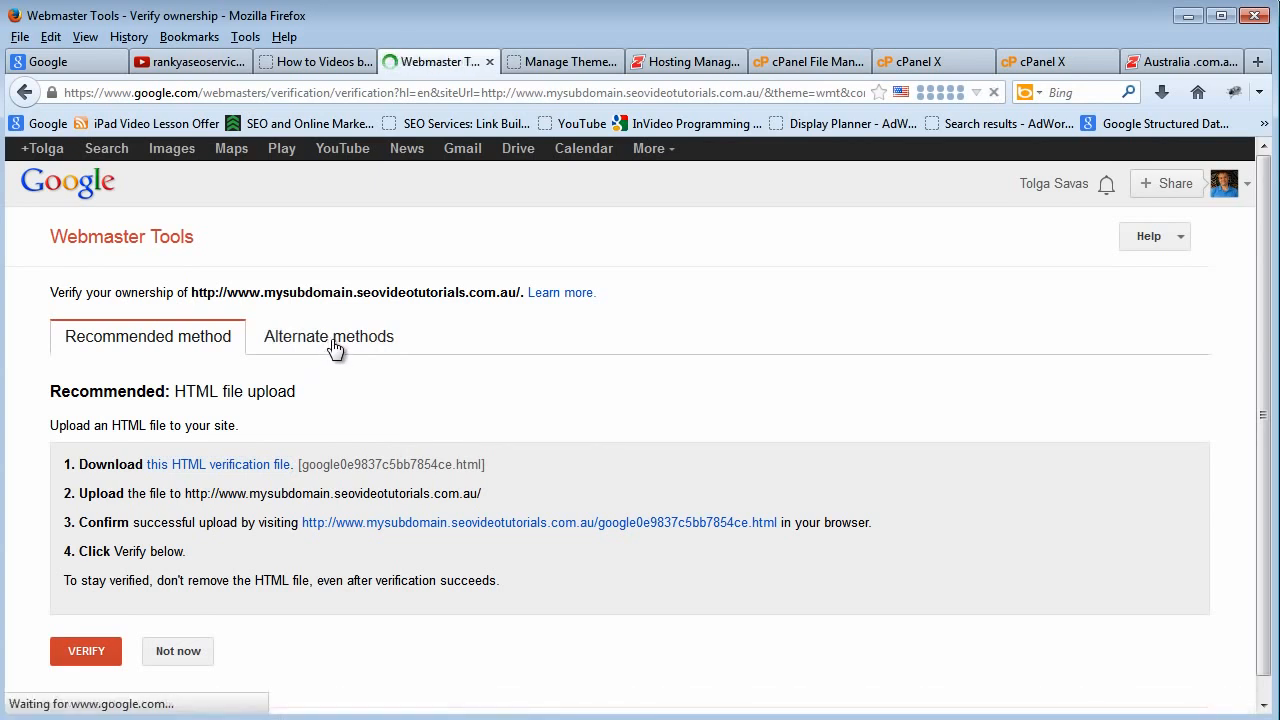
{"action": "left_click", "coordinate": [56, 389]}
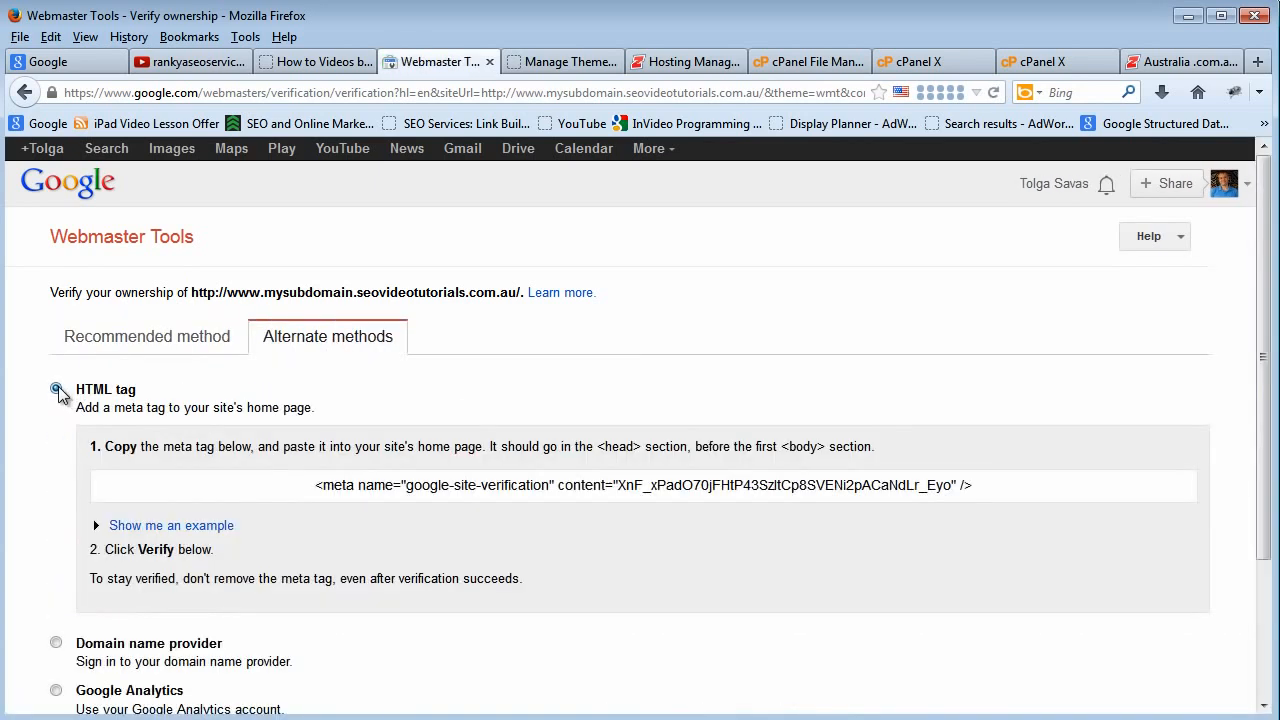
{"action": "left_click_drag", "start_coordinate": [314, 484], "coordinate": [982, 483]}
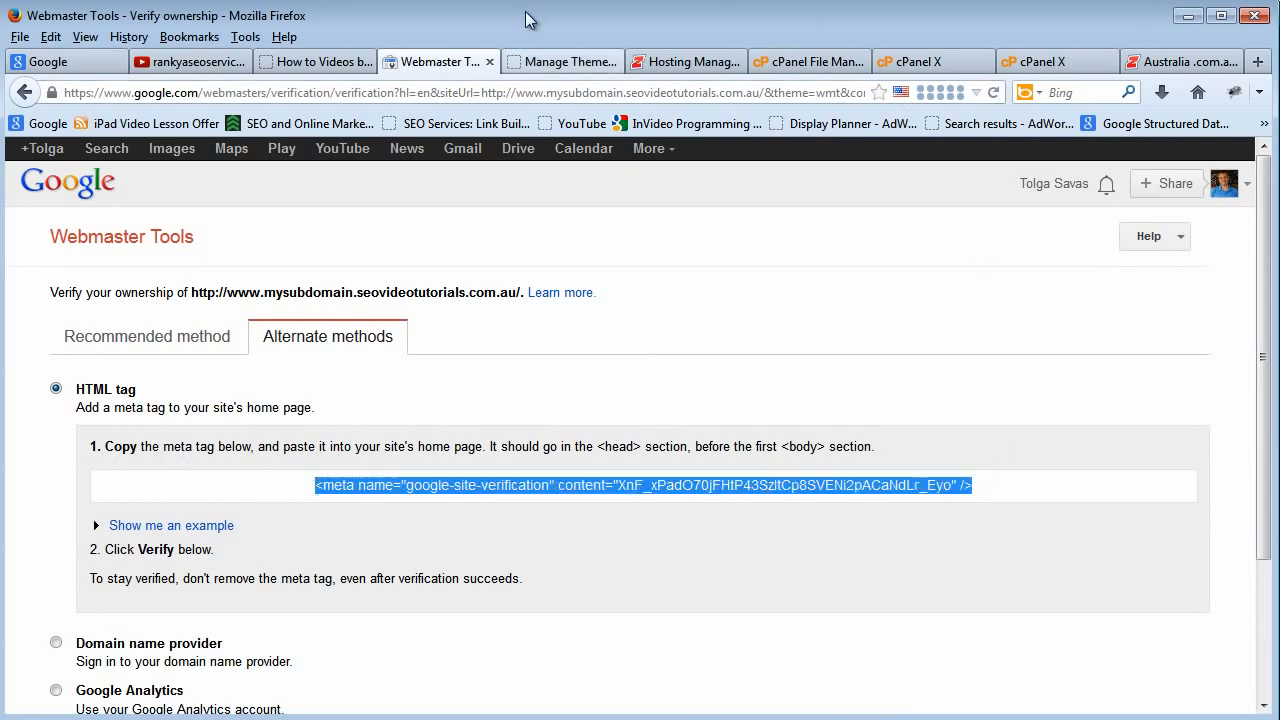
Switch to the WordPress dashboard and open the Twenty Twelve theme's Header template (header.php) in the theme editor.
{"action": "left_click", "coordinate": [548, 64]}
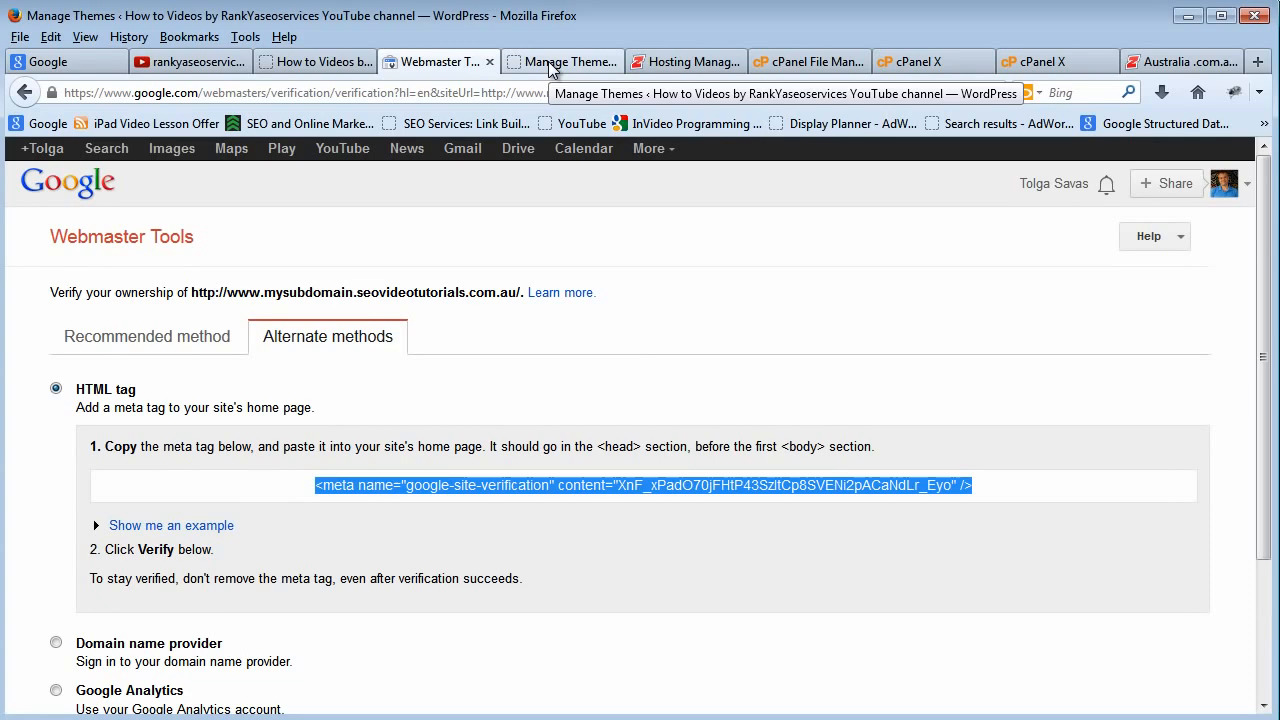
{"action": "left_click", "coordinate": [549, 66]}
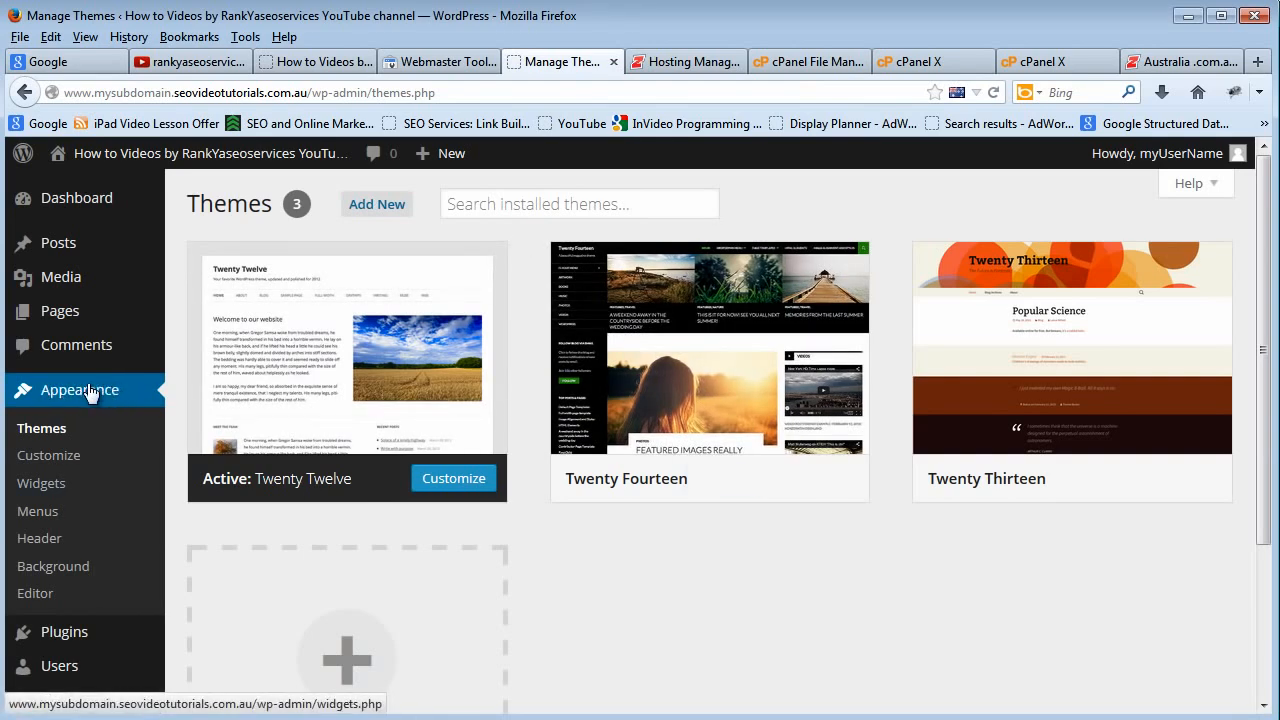
{"action": "left_click", "coordinate": [35, 594]}
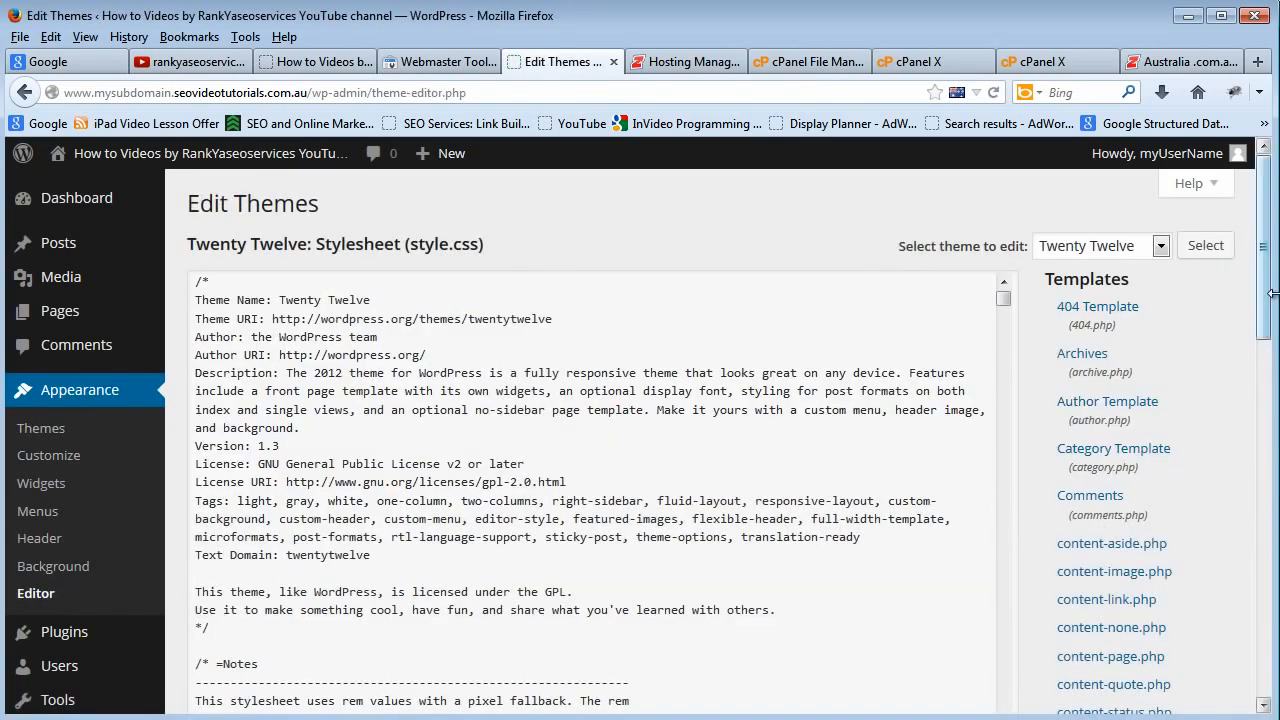
{"action": "left_click_drag", "start_coordinate": [1272, 293], "coordinate": [1272, 426]}
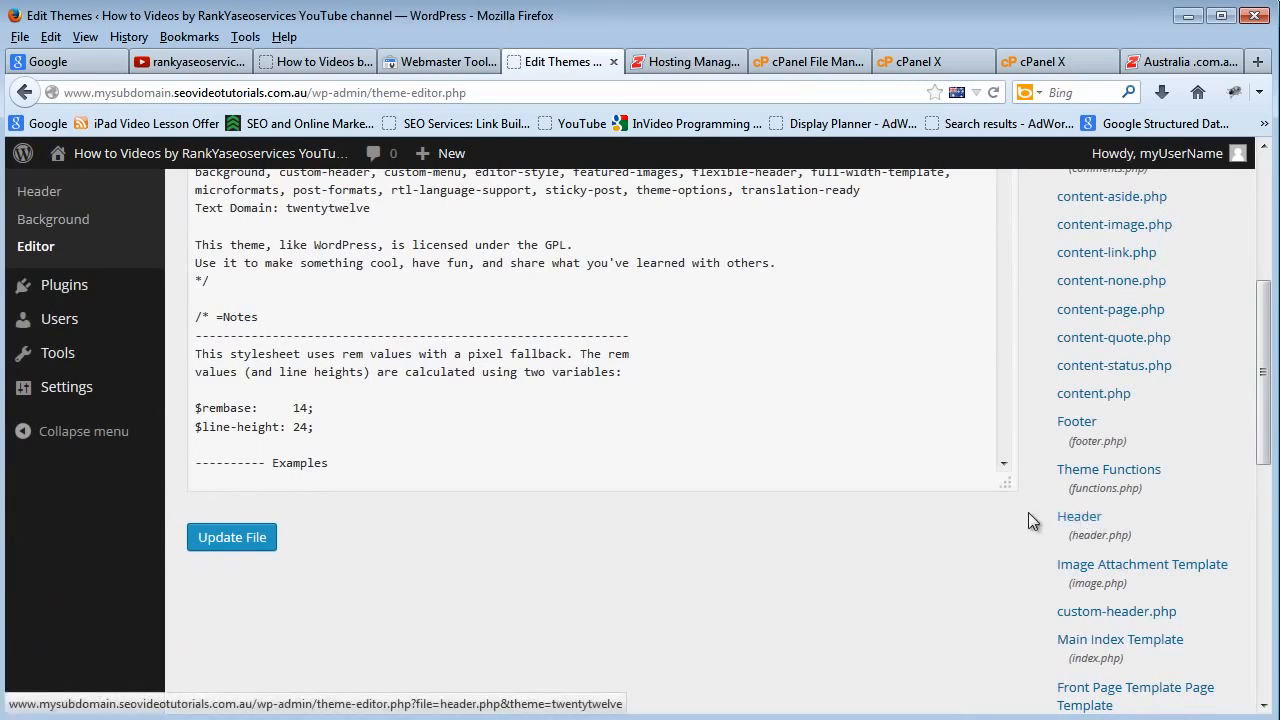
{"action": "left_click", "coordinate": [1068, 522]}
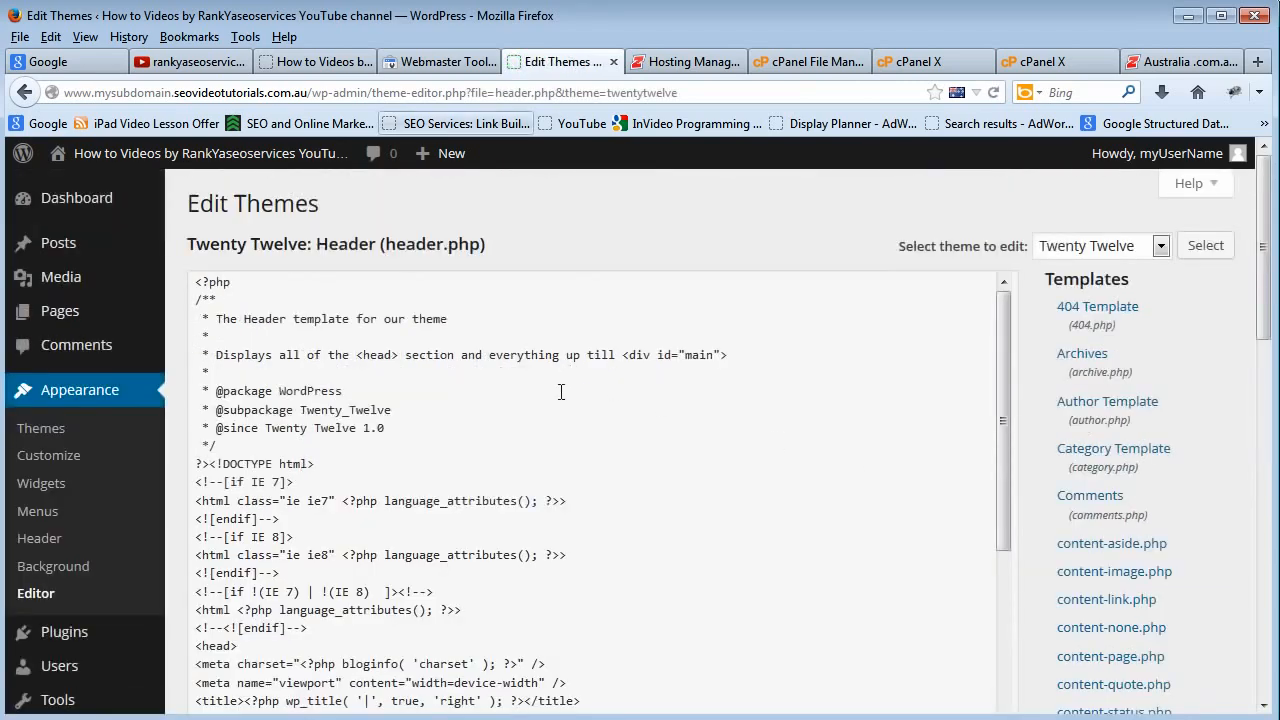
Return to Webmaster Tools and copy the selected google-site-verification meta tag.
{"action": "left_click", "coordinate": [448, 61]}
{"action": "right_click", "coordinate": [538, 490]}
{"action": "left_click", "coordinate": [576, 552]}
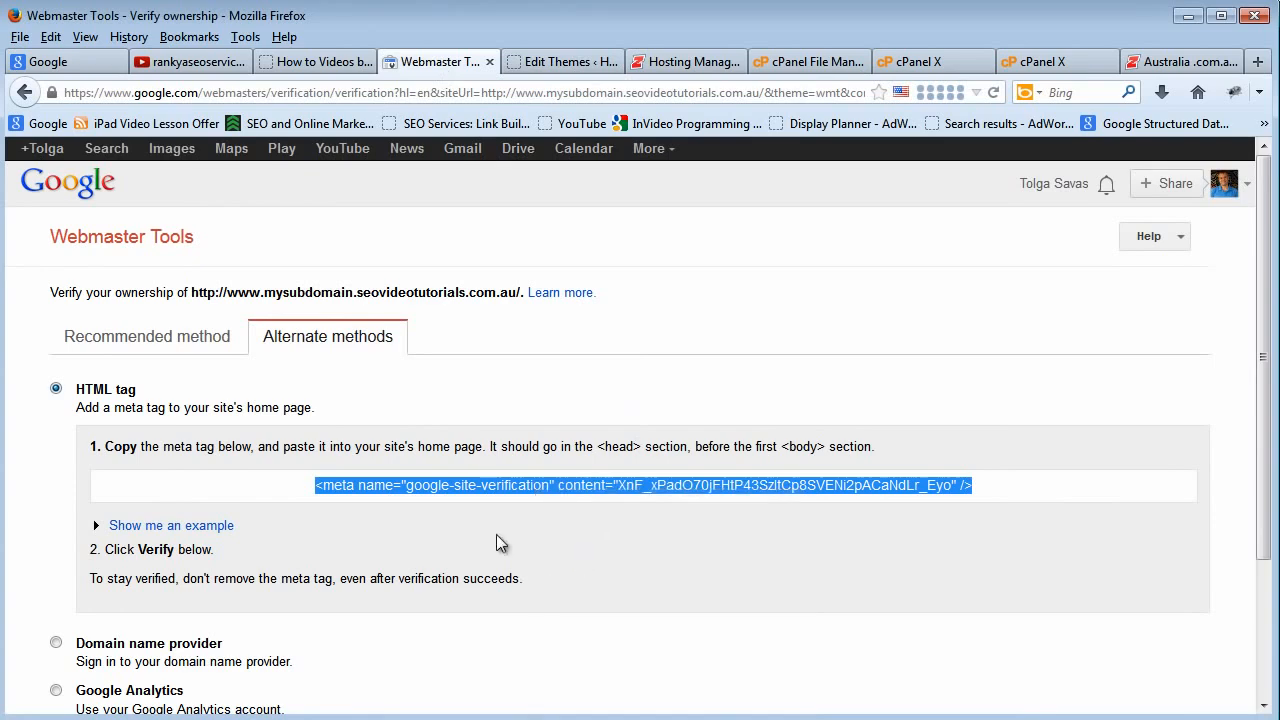
Paste the copied site verification meta tag on a new line directly below the opening <head> tag in header.php and update the file.
{"action": "left_click", "coordinate": [568, 66]}
{"action": "scroll", "coordinate": [330, 511], "scroll_direction": "down", "scroll_amount": 3}
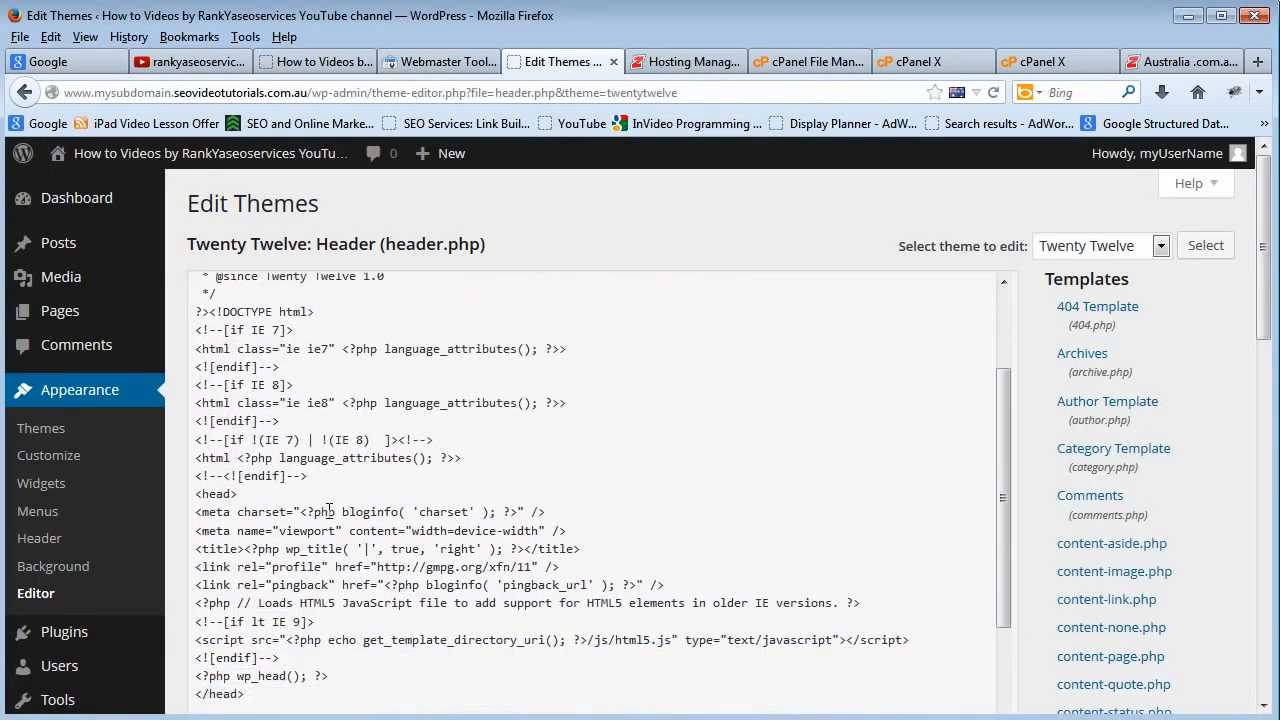
{"action": "scroll", "coordinate": [330, 511], "scroll_direction": "down", "scroll_amount": 2}
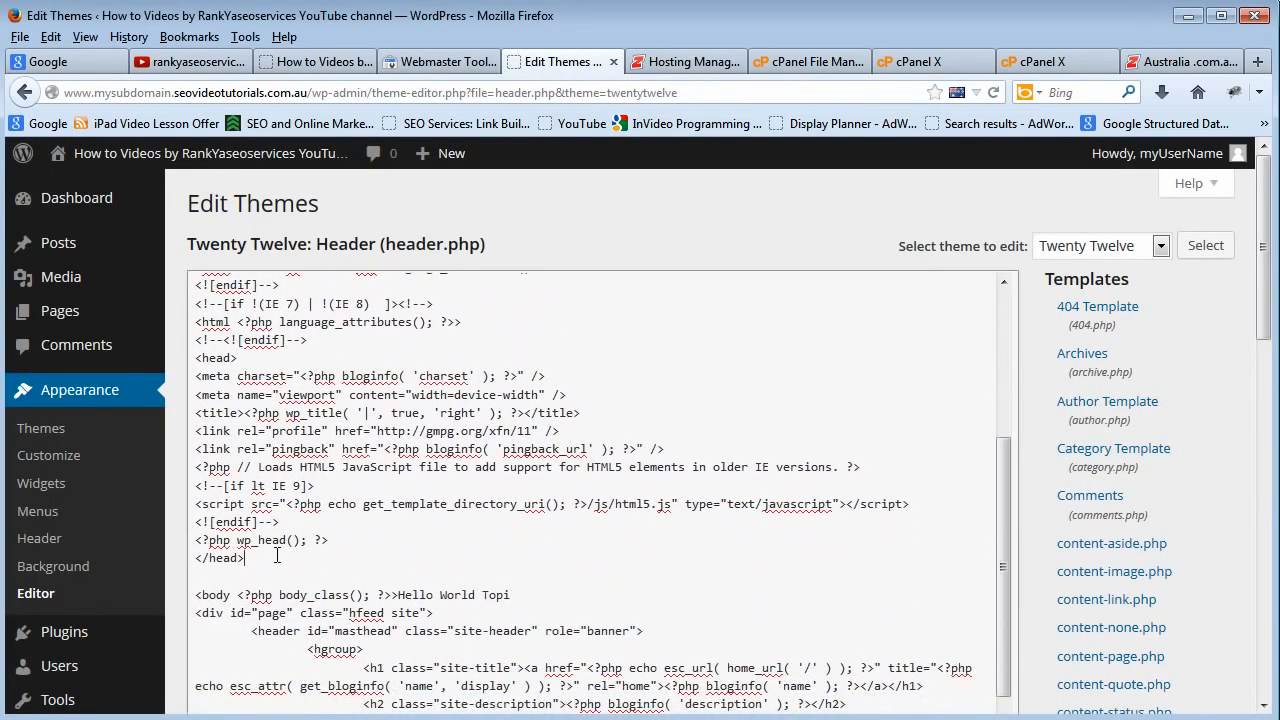
{"action": "left_click", "coordinate": [222, 558]}
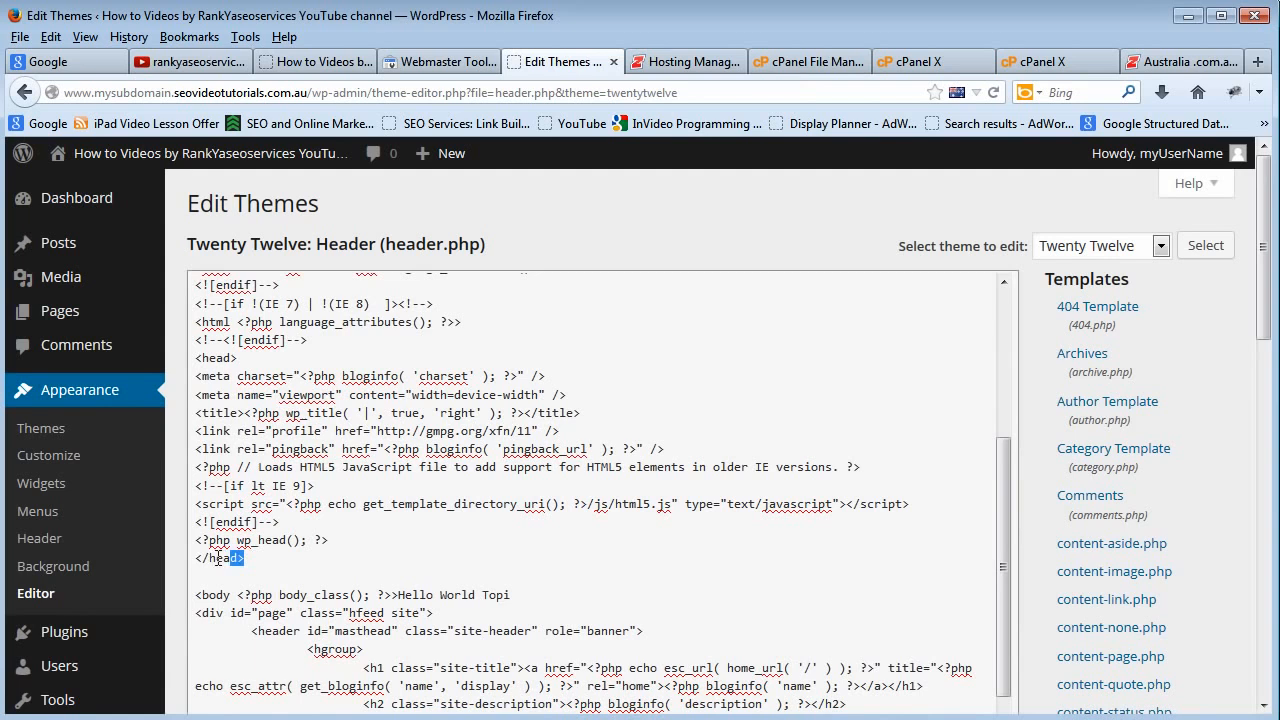
{"action": "triple_click", "coordinate": [227, 562]}
{"action": "left_click", "coordinate": [227, 562]}
{"action": "scroll", "coordinate": [313, 561], "scroll_direction": "up", "scroll_amount": 3}
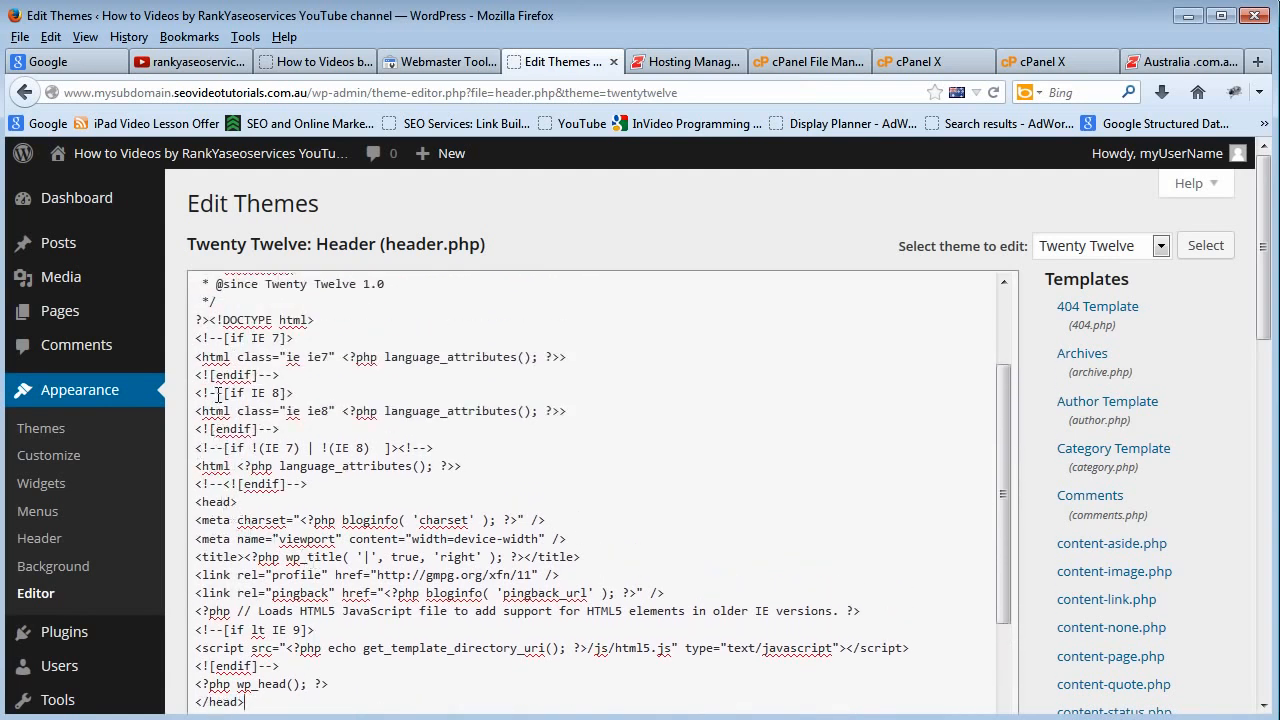
{"action": "left_click", "coordinate": [290, 509]}
{"action": "key", "text": "Return"}
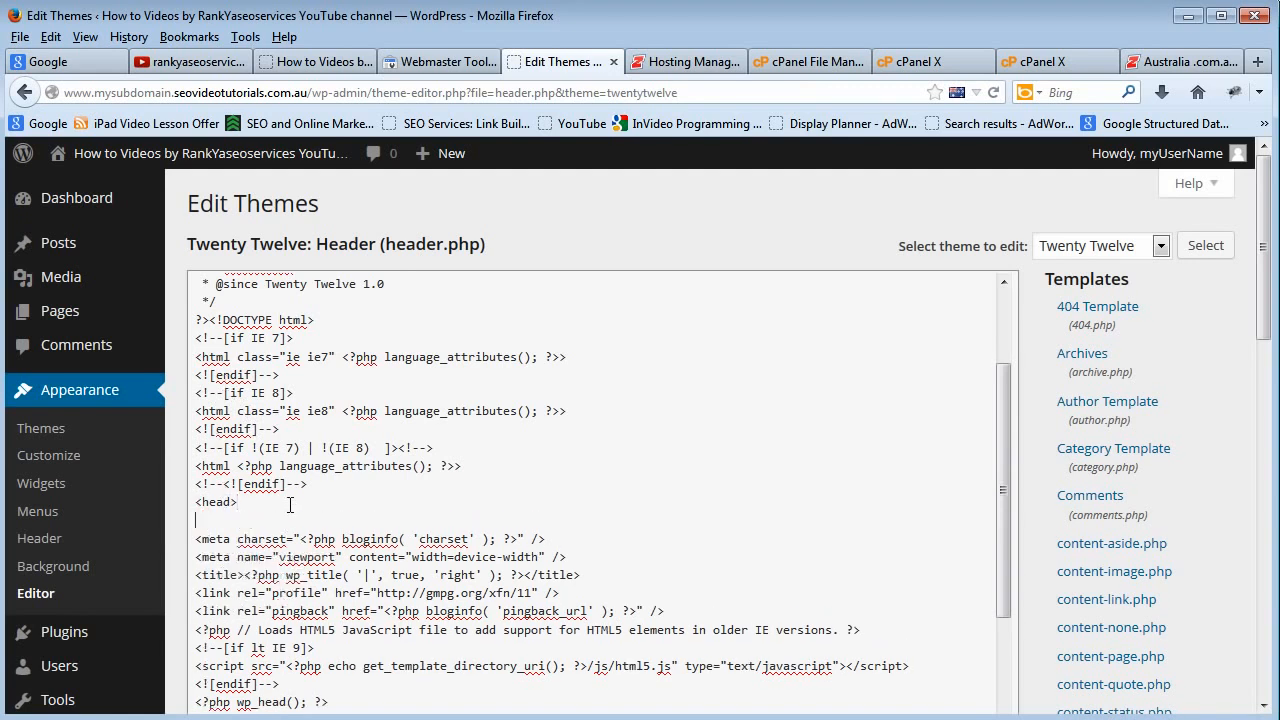
{"action": "type", "text": "<meta name=\"google-site-verification\" content=\"XnF_xPadO70jFHtP43SzItCp8SVENi2pACaNdLr_Eyo\" />"}
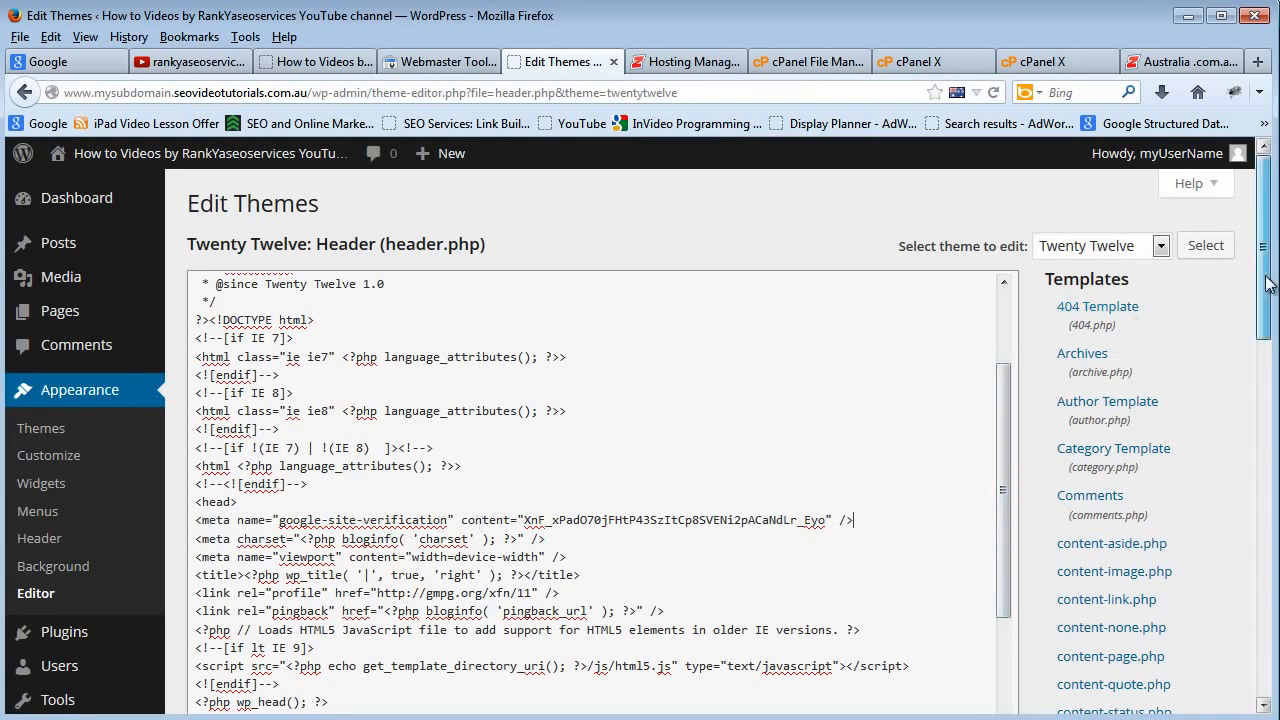
{"action": "left_click_drag", "start_coordinate": [1268, 280], "coordinate": [1270, 395]}
{"action": "left_click", "coordinate": [212, 611]}
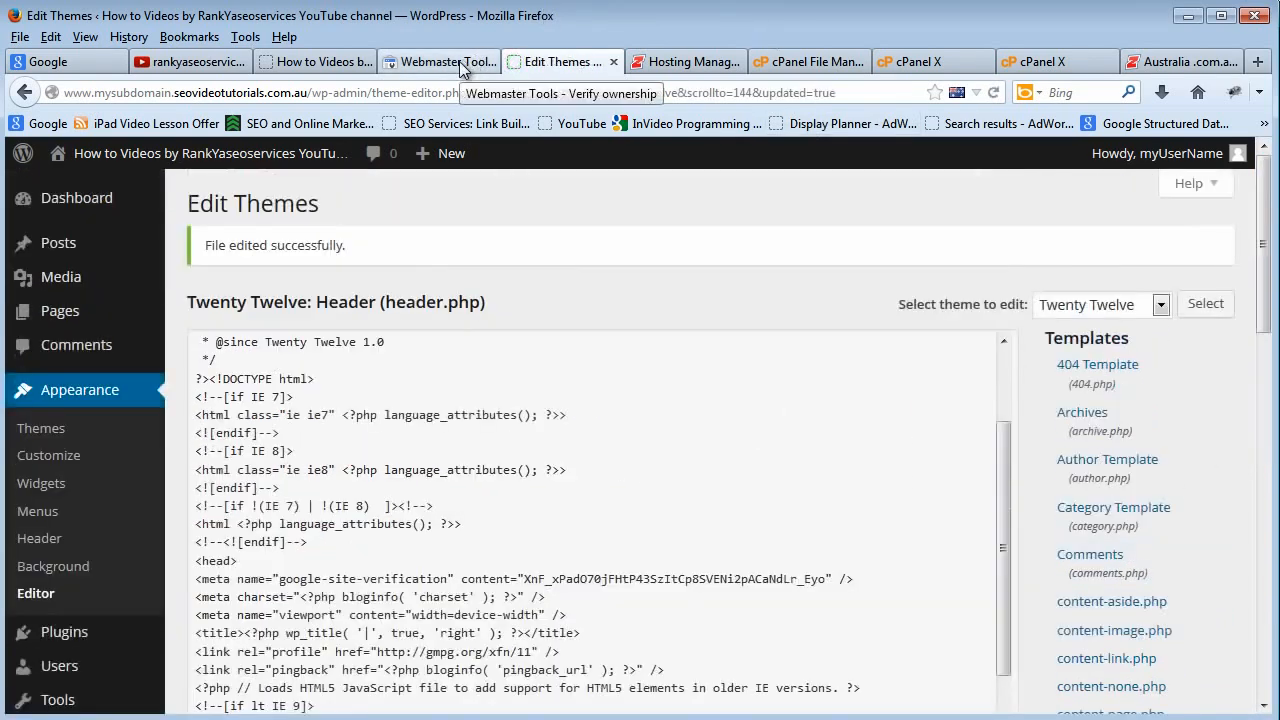
{"action": "left_click", "coordinate": [459, 62]}
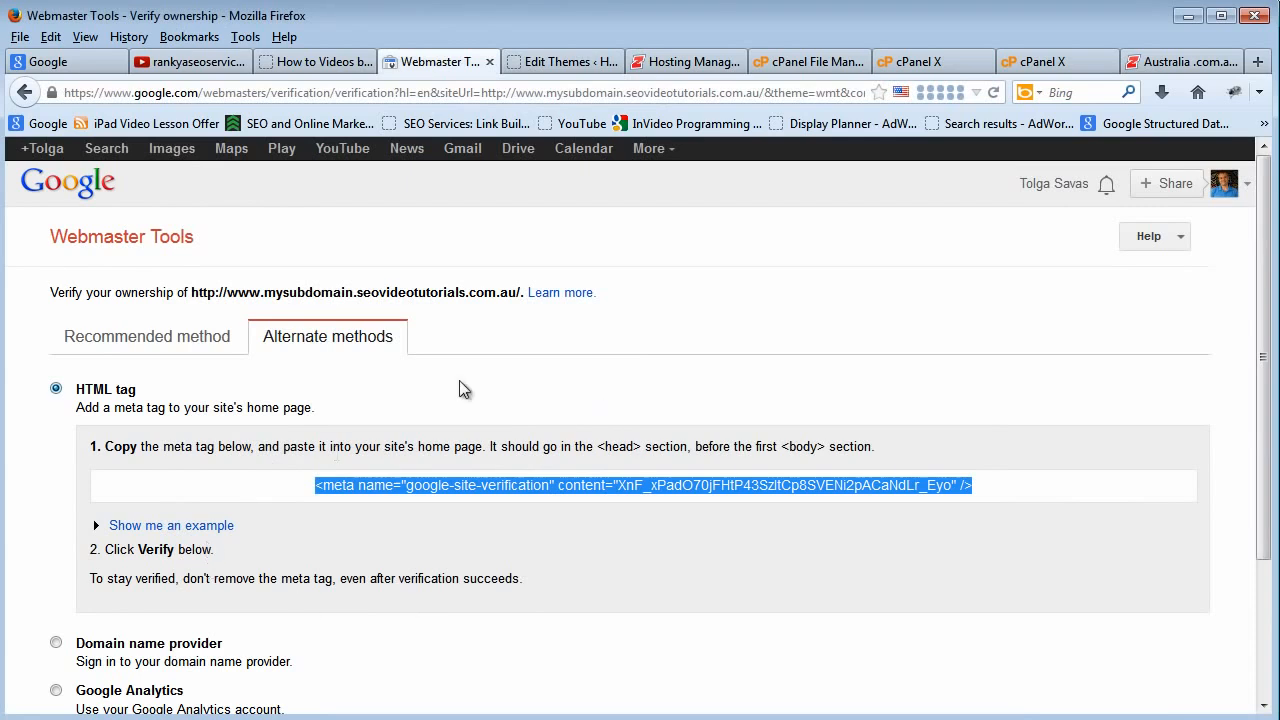
{"action": "triple_click", "coordinate": [166, 336]}
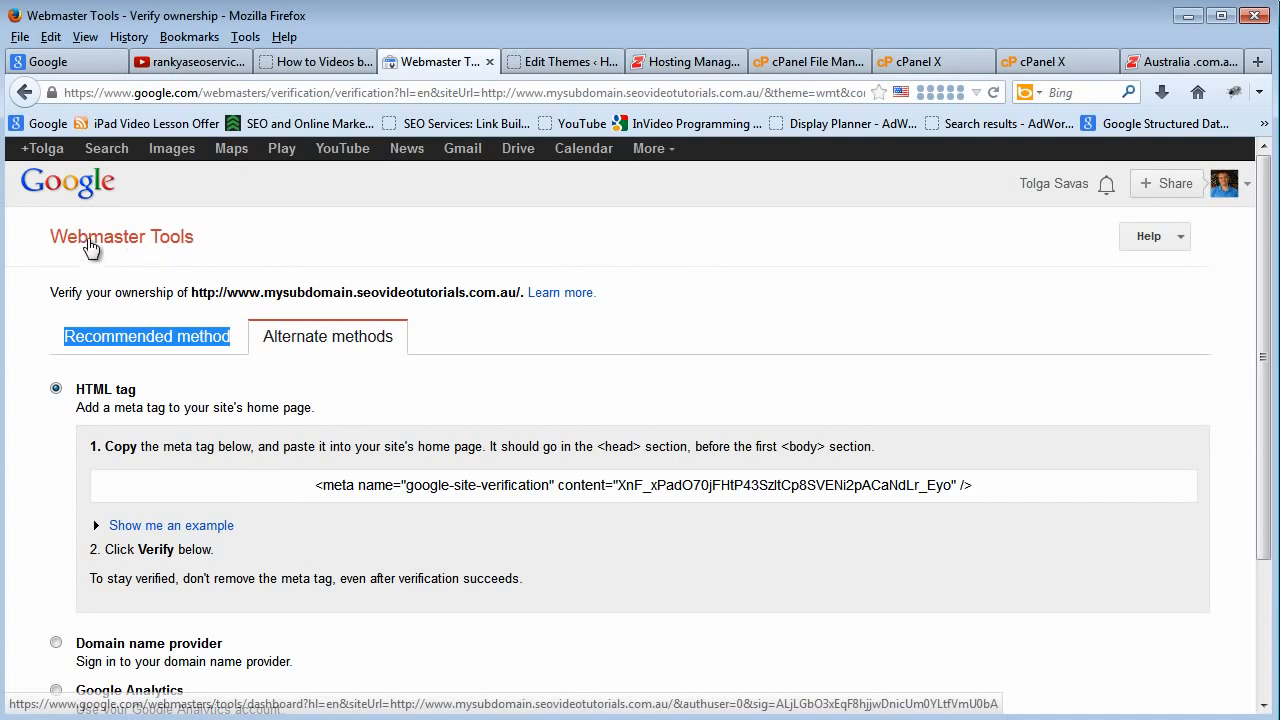
{"action": "left_click", "coordinate": [90, 245]}
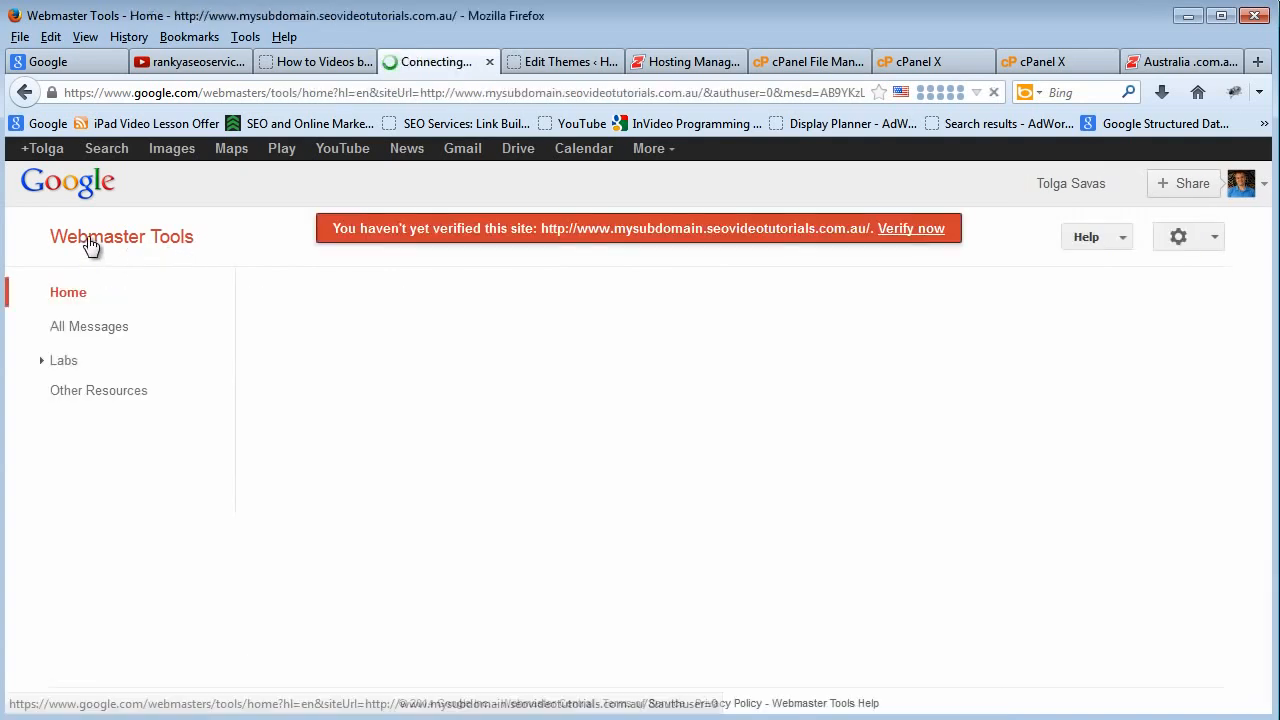
{"action": "left_click", "coordinate": [898, 232]}
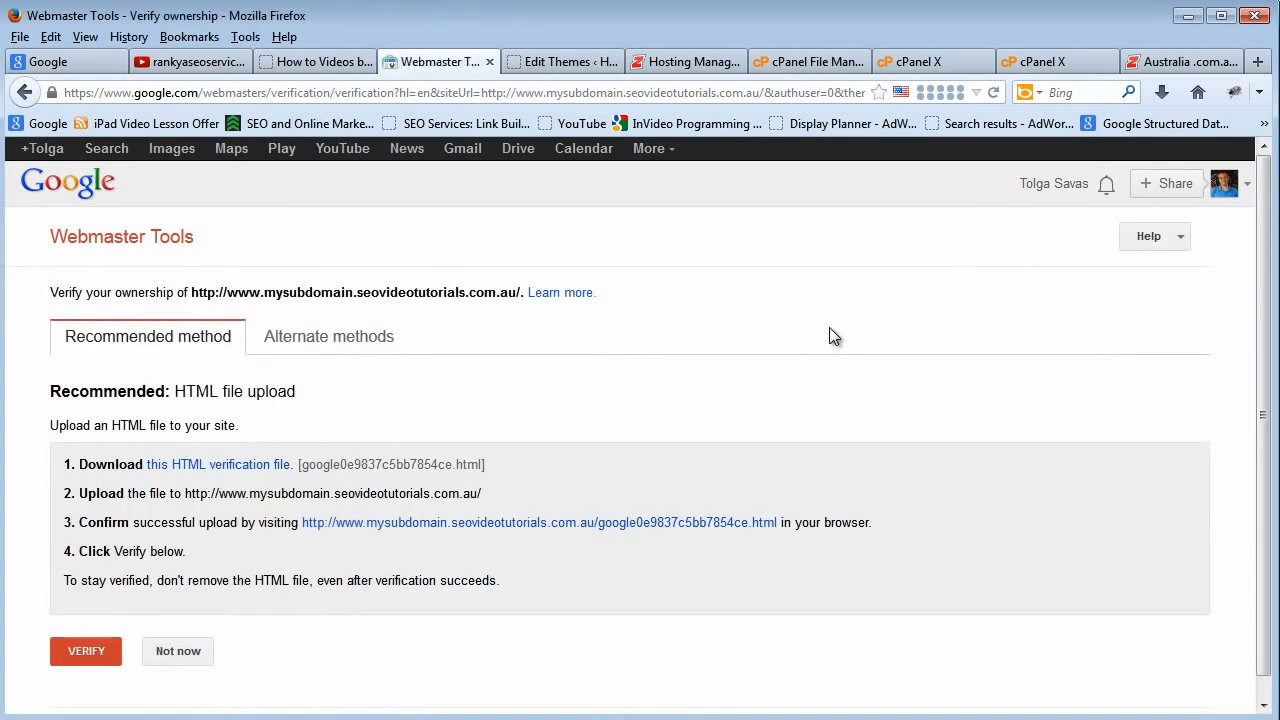
{"action": "left_click", "coordinate": [66, 658]}
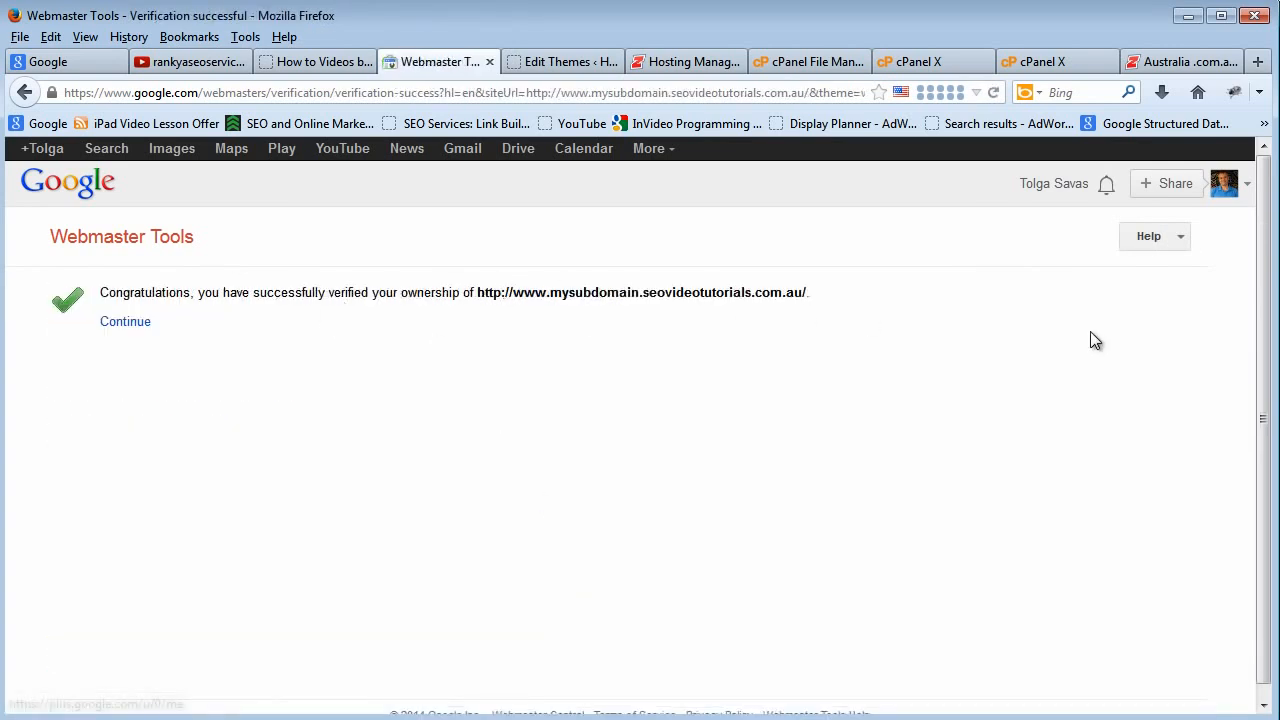
Show the rankyaseoservices YouTube channel page and minimize the browser.
{"action": "left_click", "coordinate": [167, 61]}
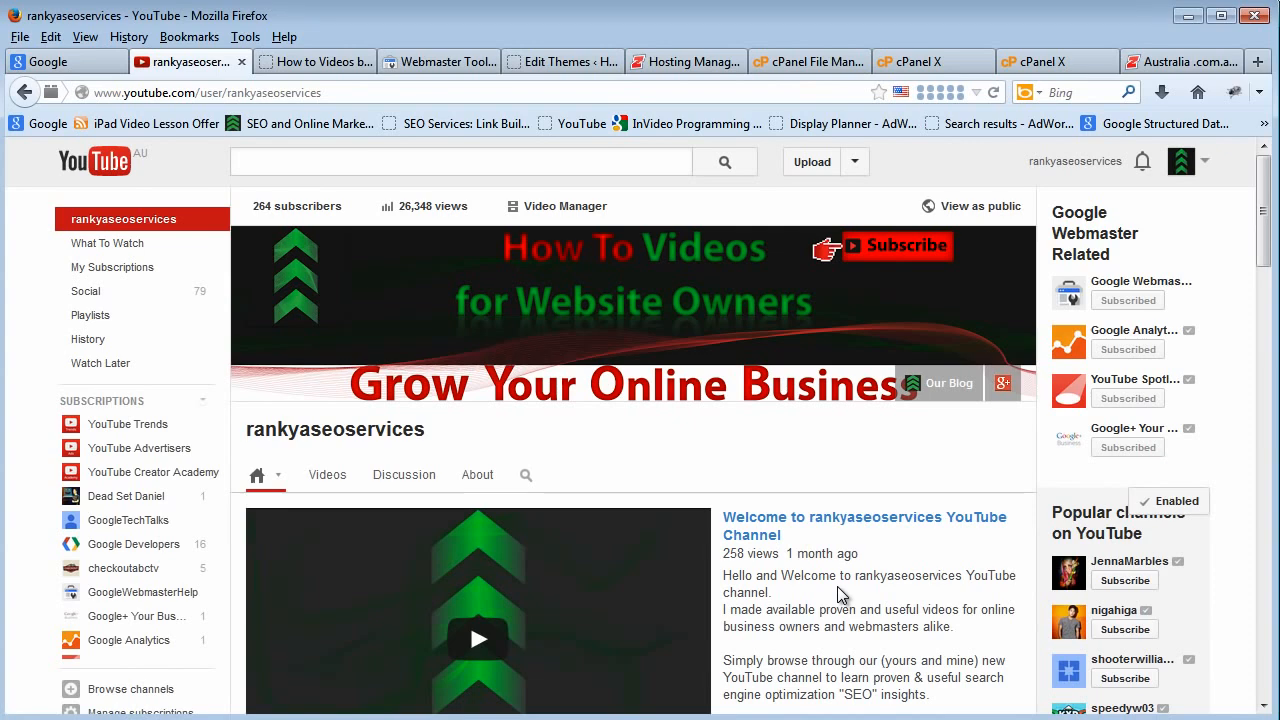
{"action": "left_click", "coordinate": [1187, 20]}
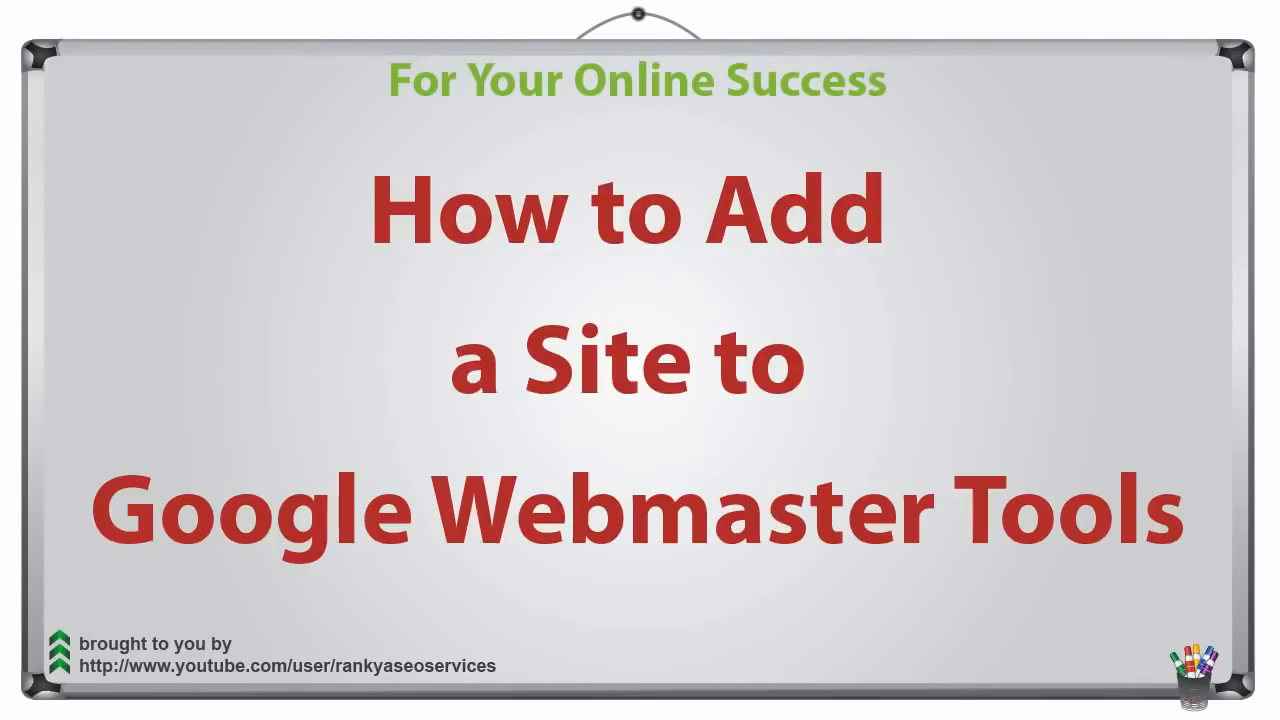